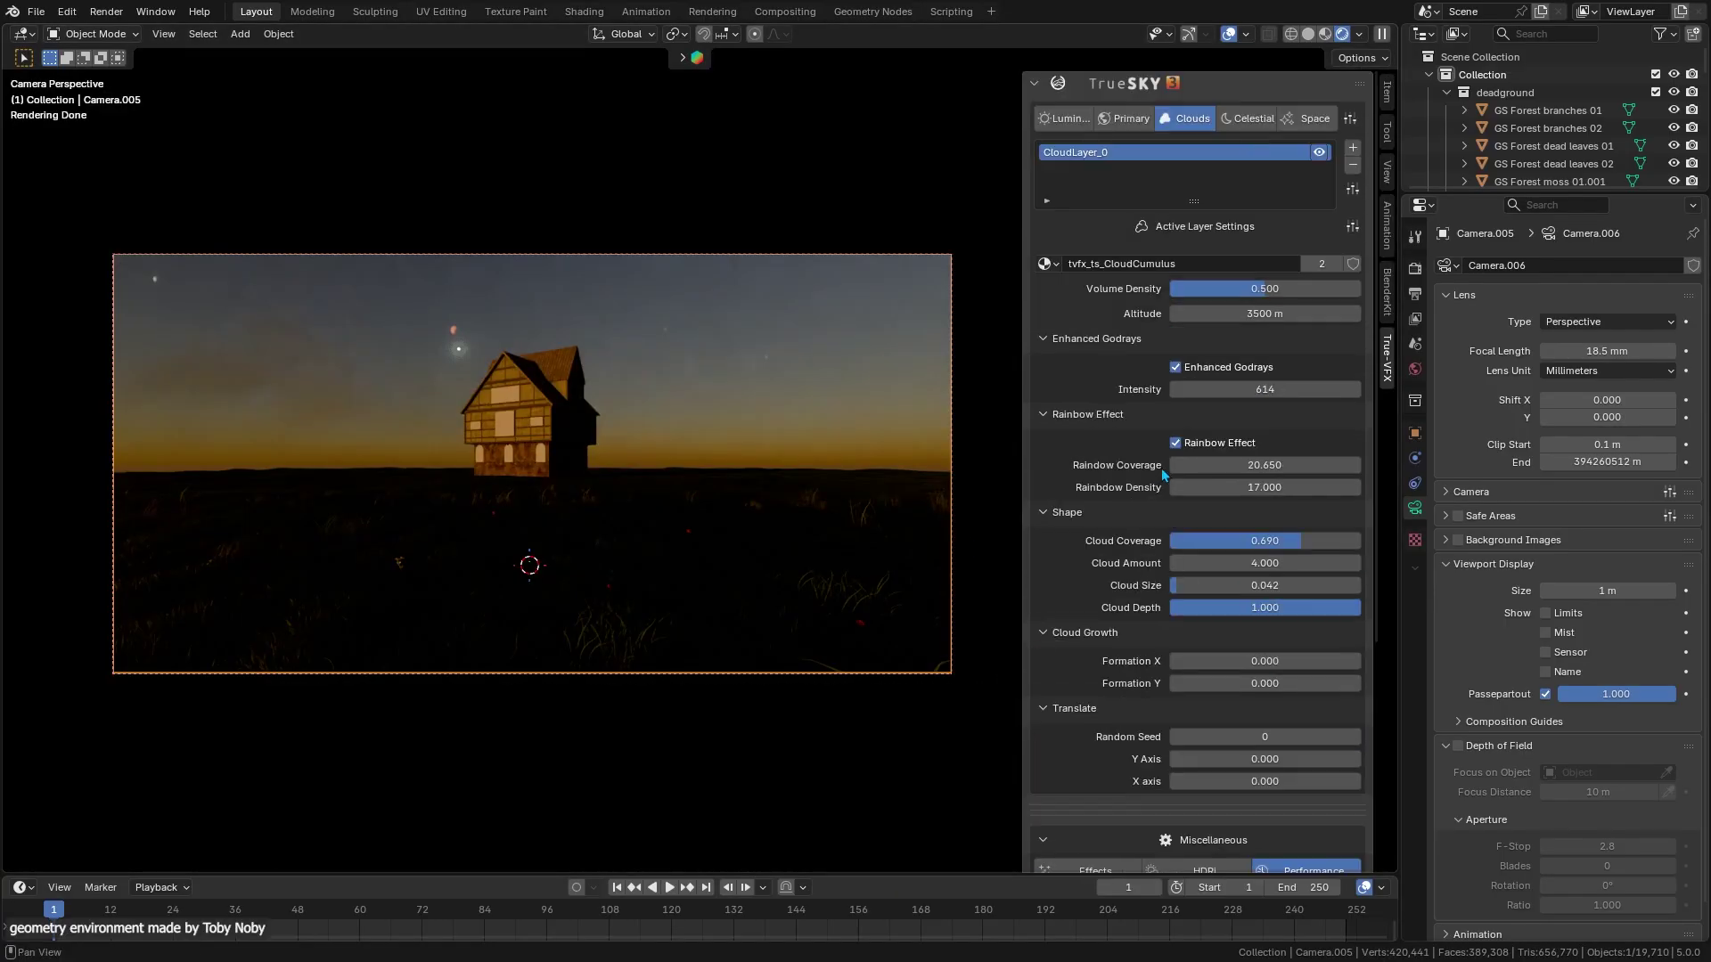
{"action": "left_click_drag", "start_coordinate": [1130, 314], "coordinate": [1333, 313]}
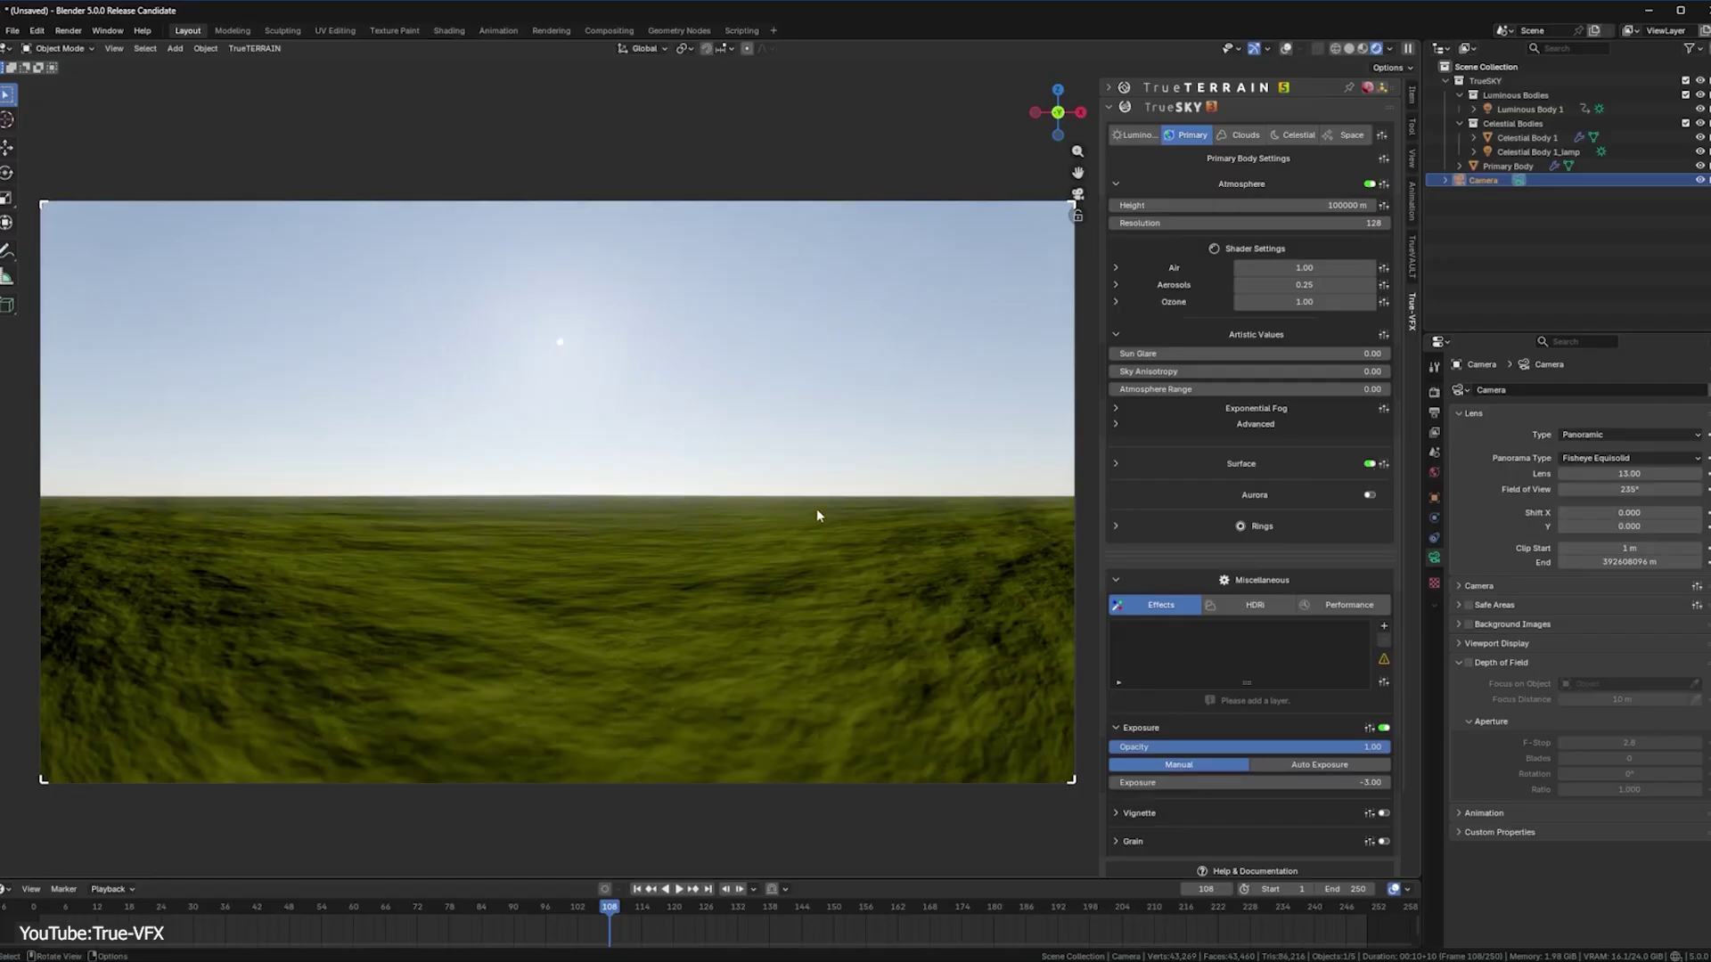
Step: Toggle the planet's surface off and on, and display the full planet to see it from space
{"action": "left_click", "coordinate": [1369, 465]}
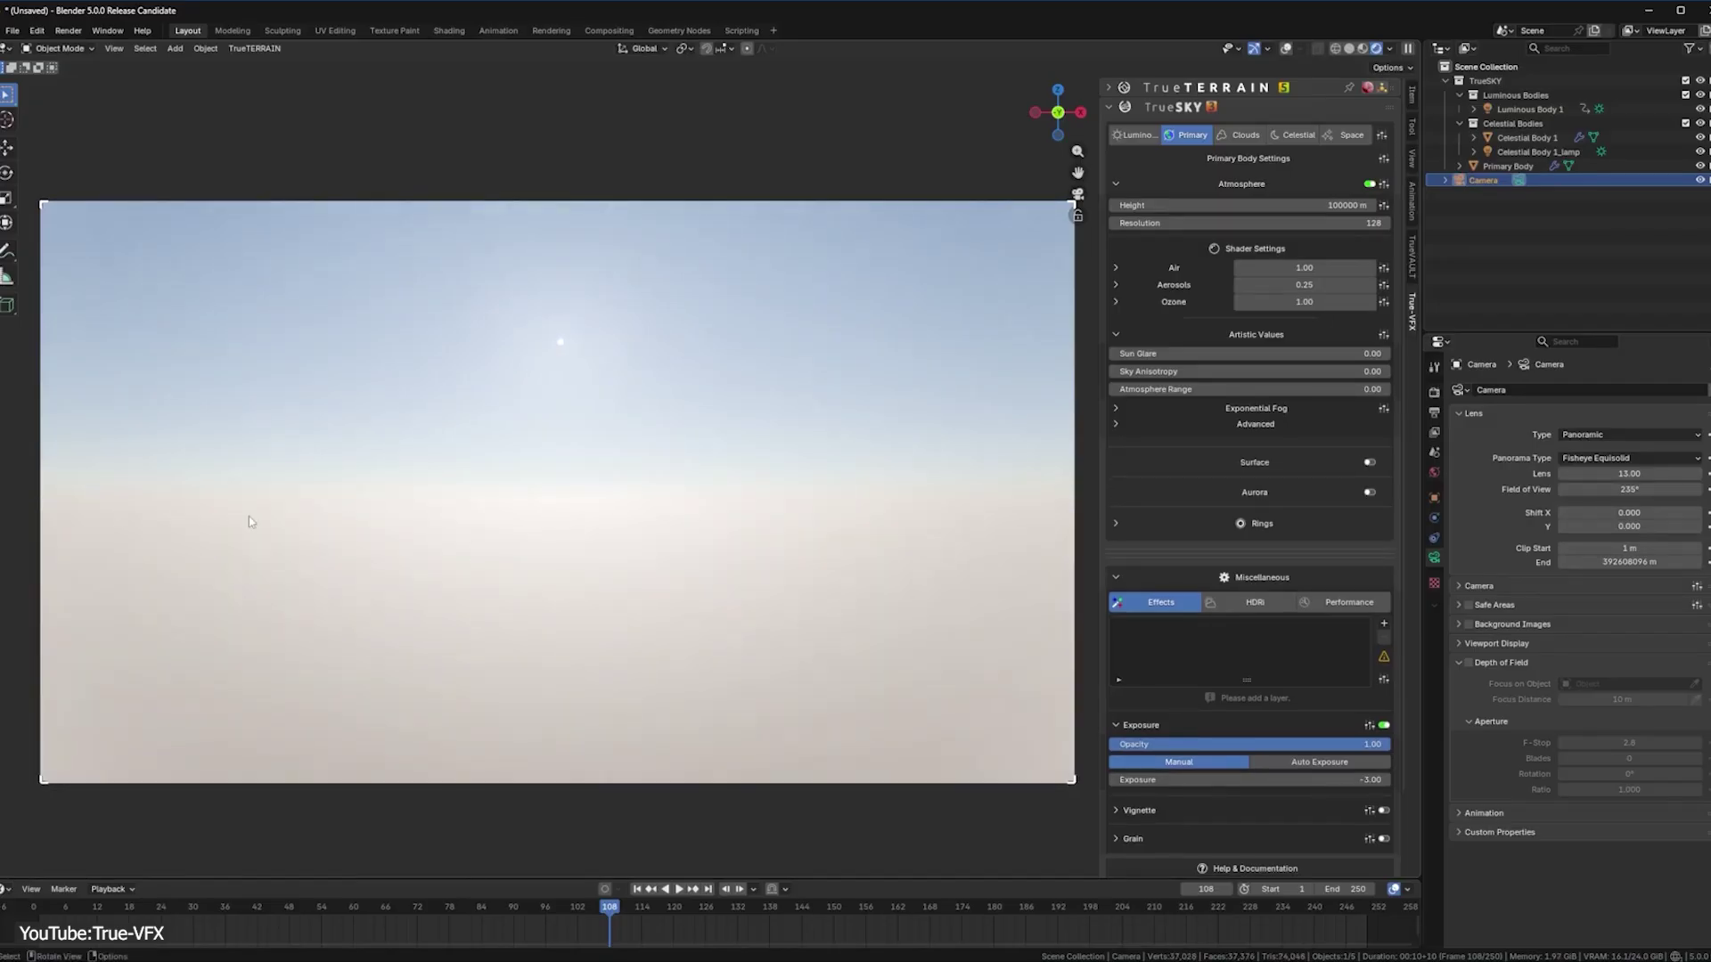
{"action": "left_click", "coordinate": [1369, 463]}
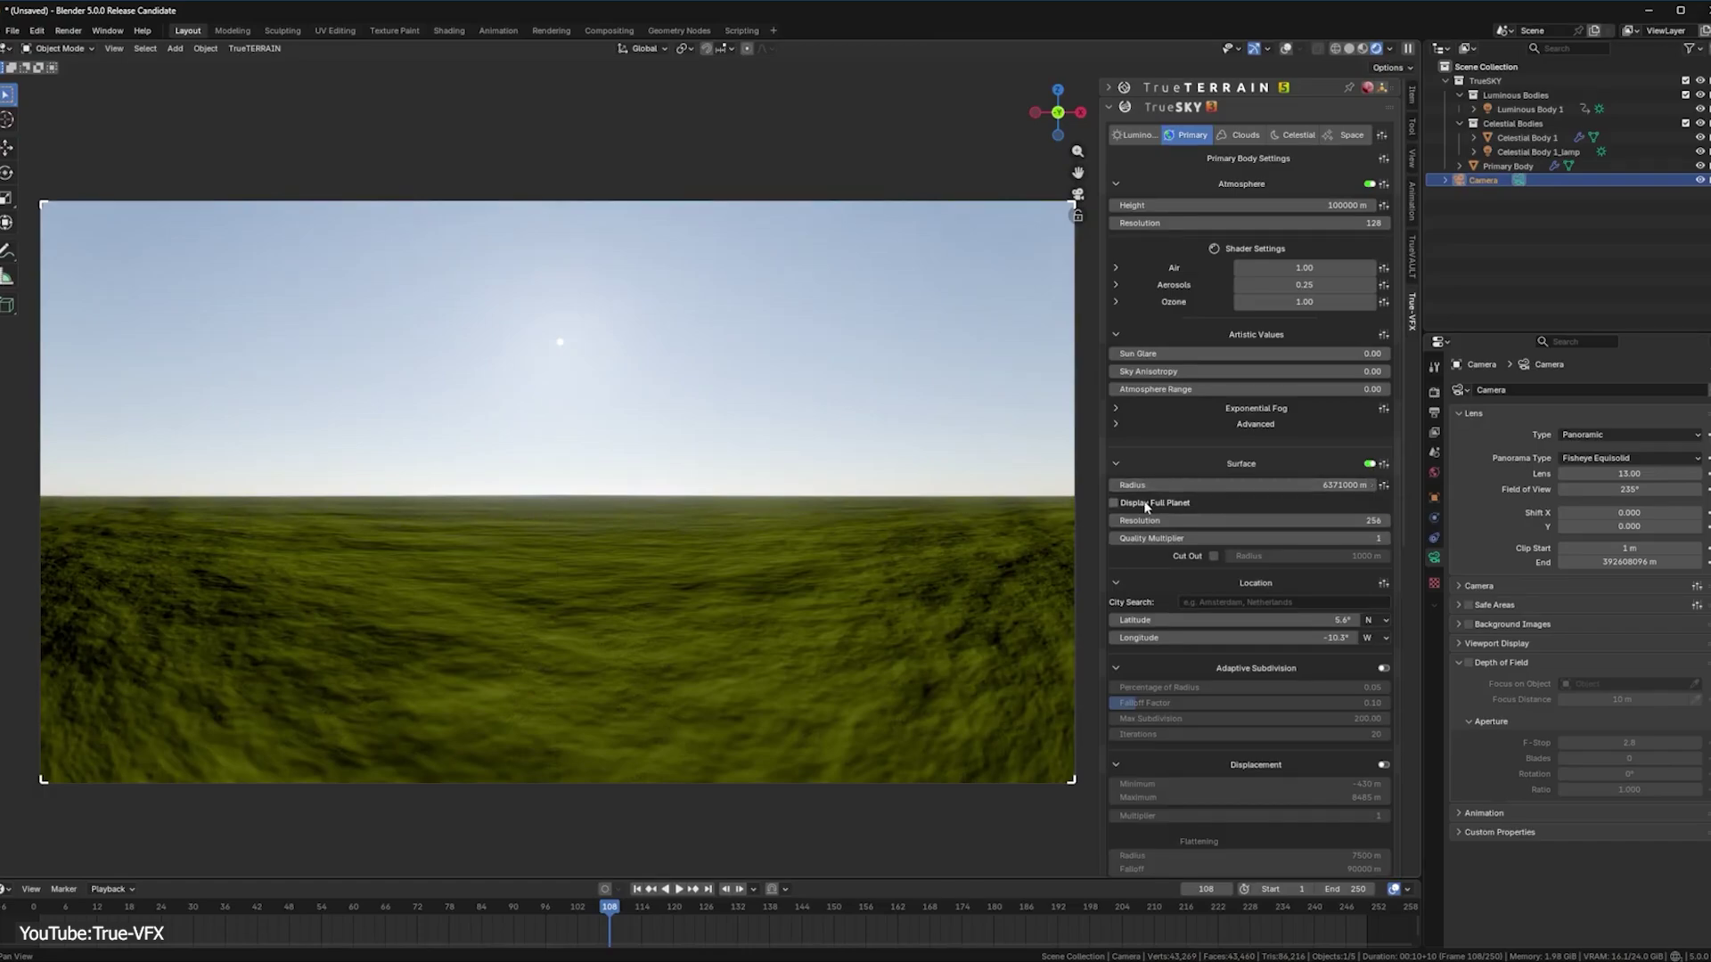
{"action": "left_click", "coordinate": [1114, 502]}
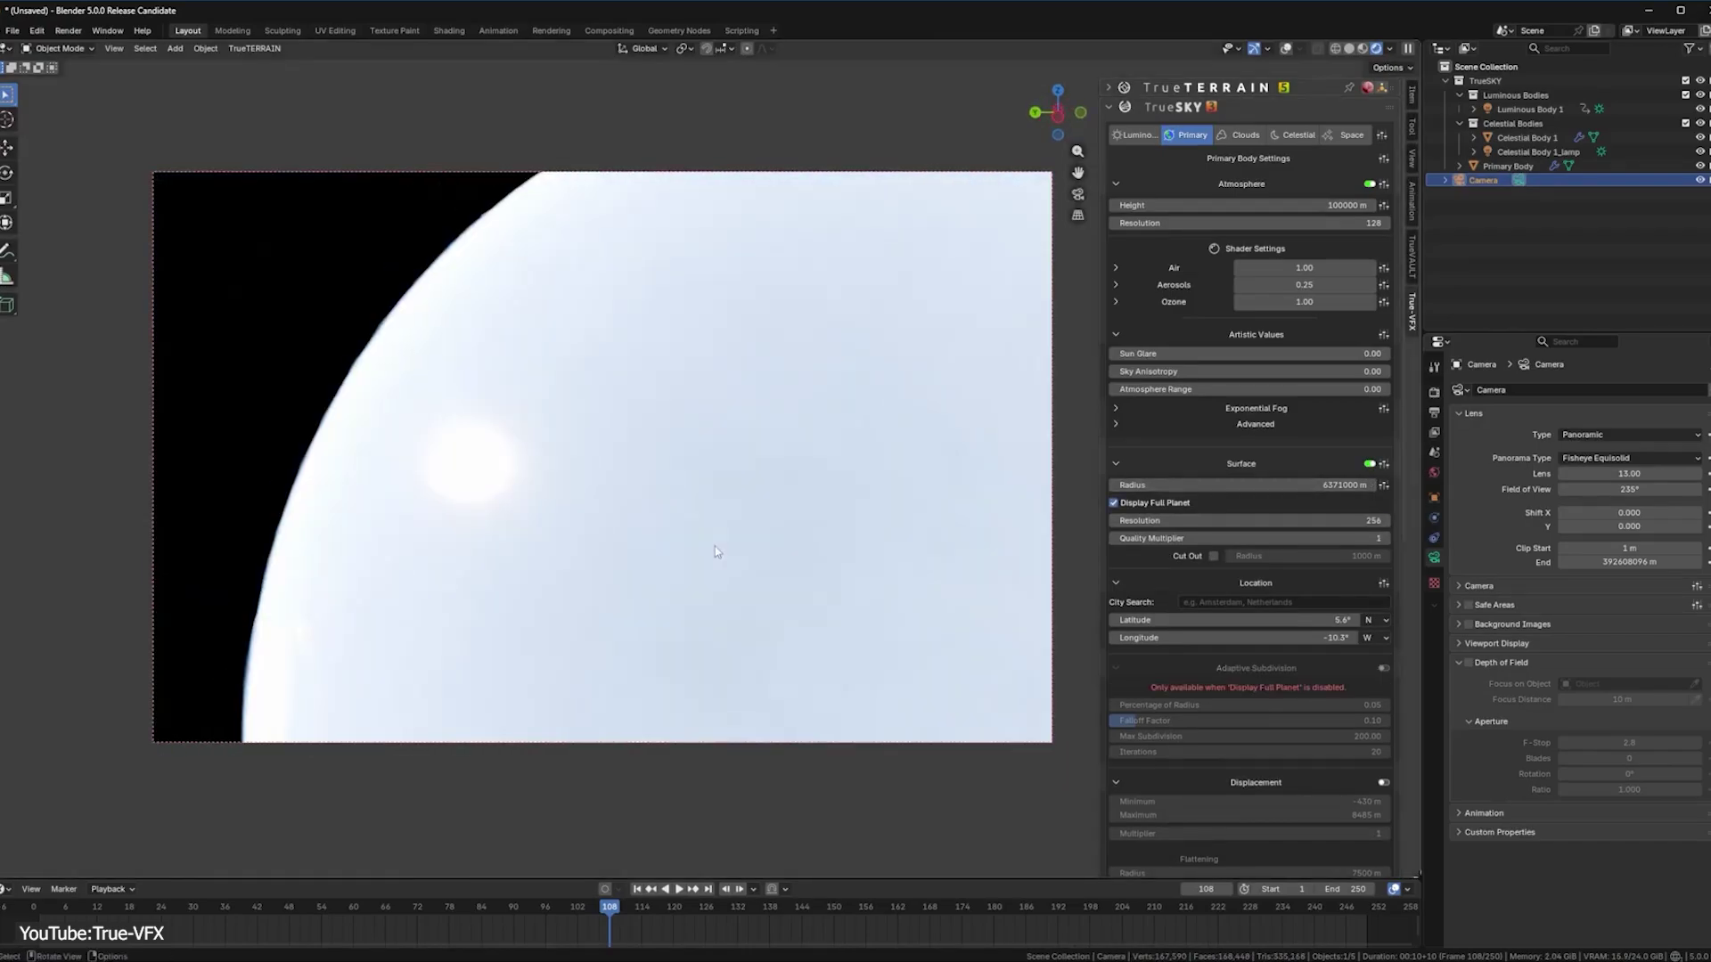
{"action": "left_click", "coordinate": [1390, 48]}
{"action": "left_click", "coordinate": [1443, 263]}
{"action": "scroll", "coordinate": [749, 425], "scroll_direction": "up", "scroll_amount": 4}
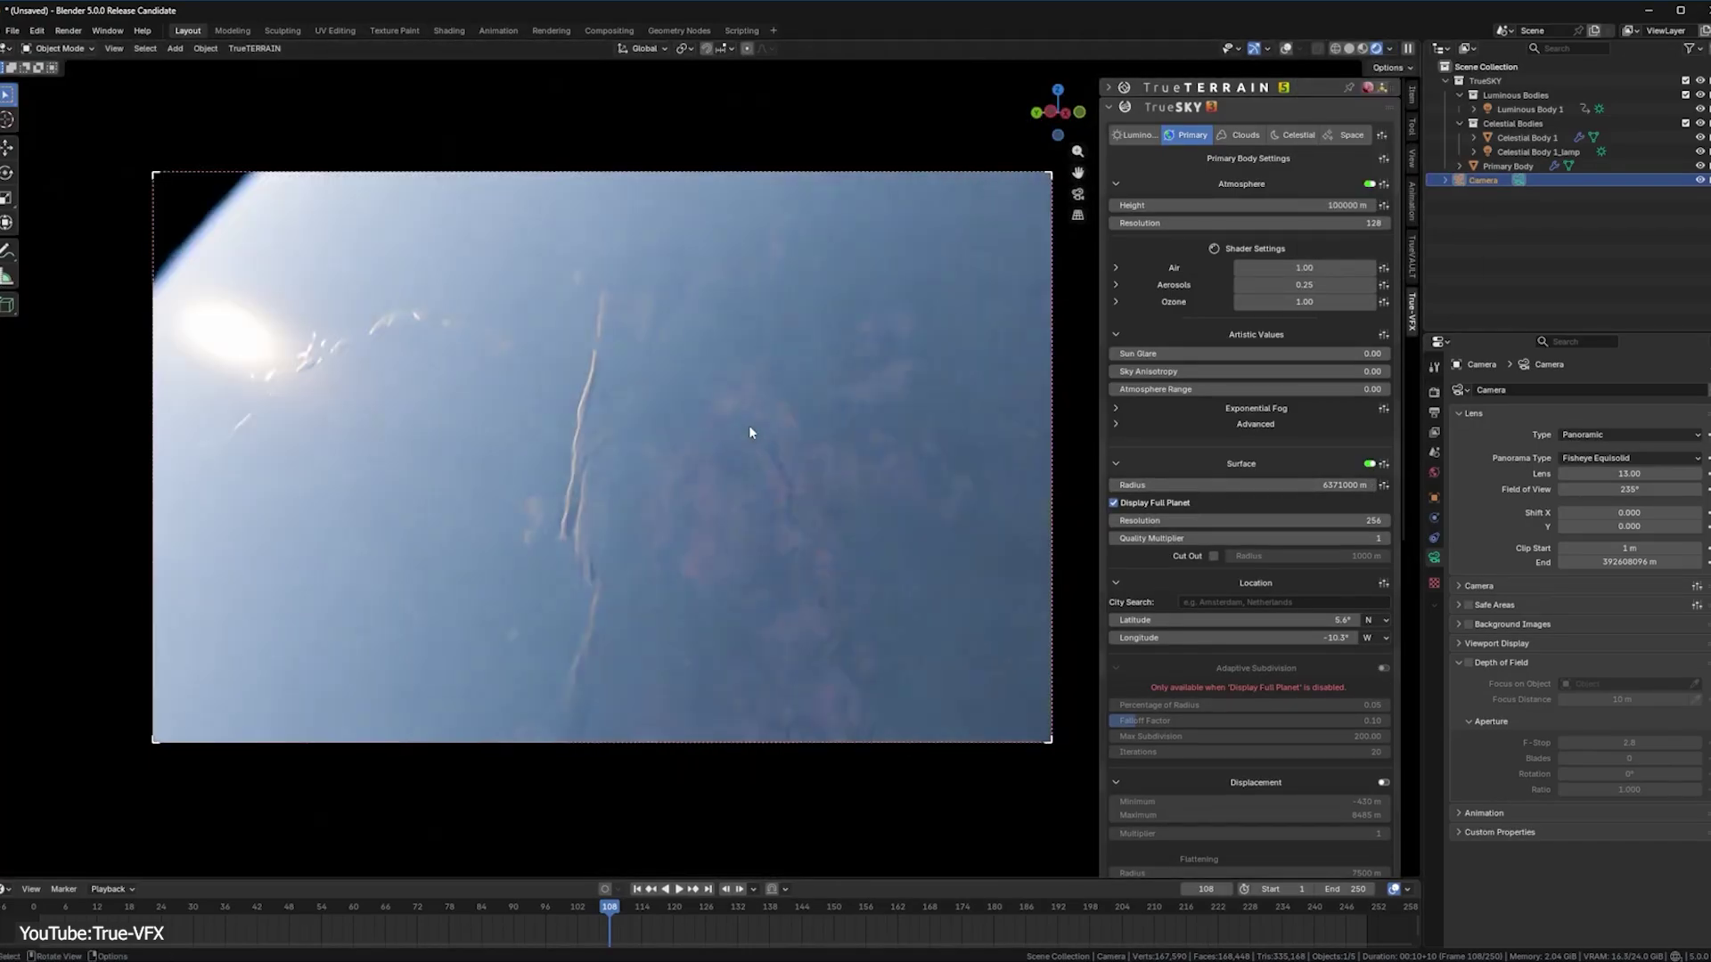
{"action": "key", "text": "shift+grave"}
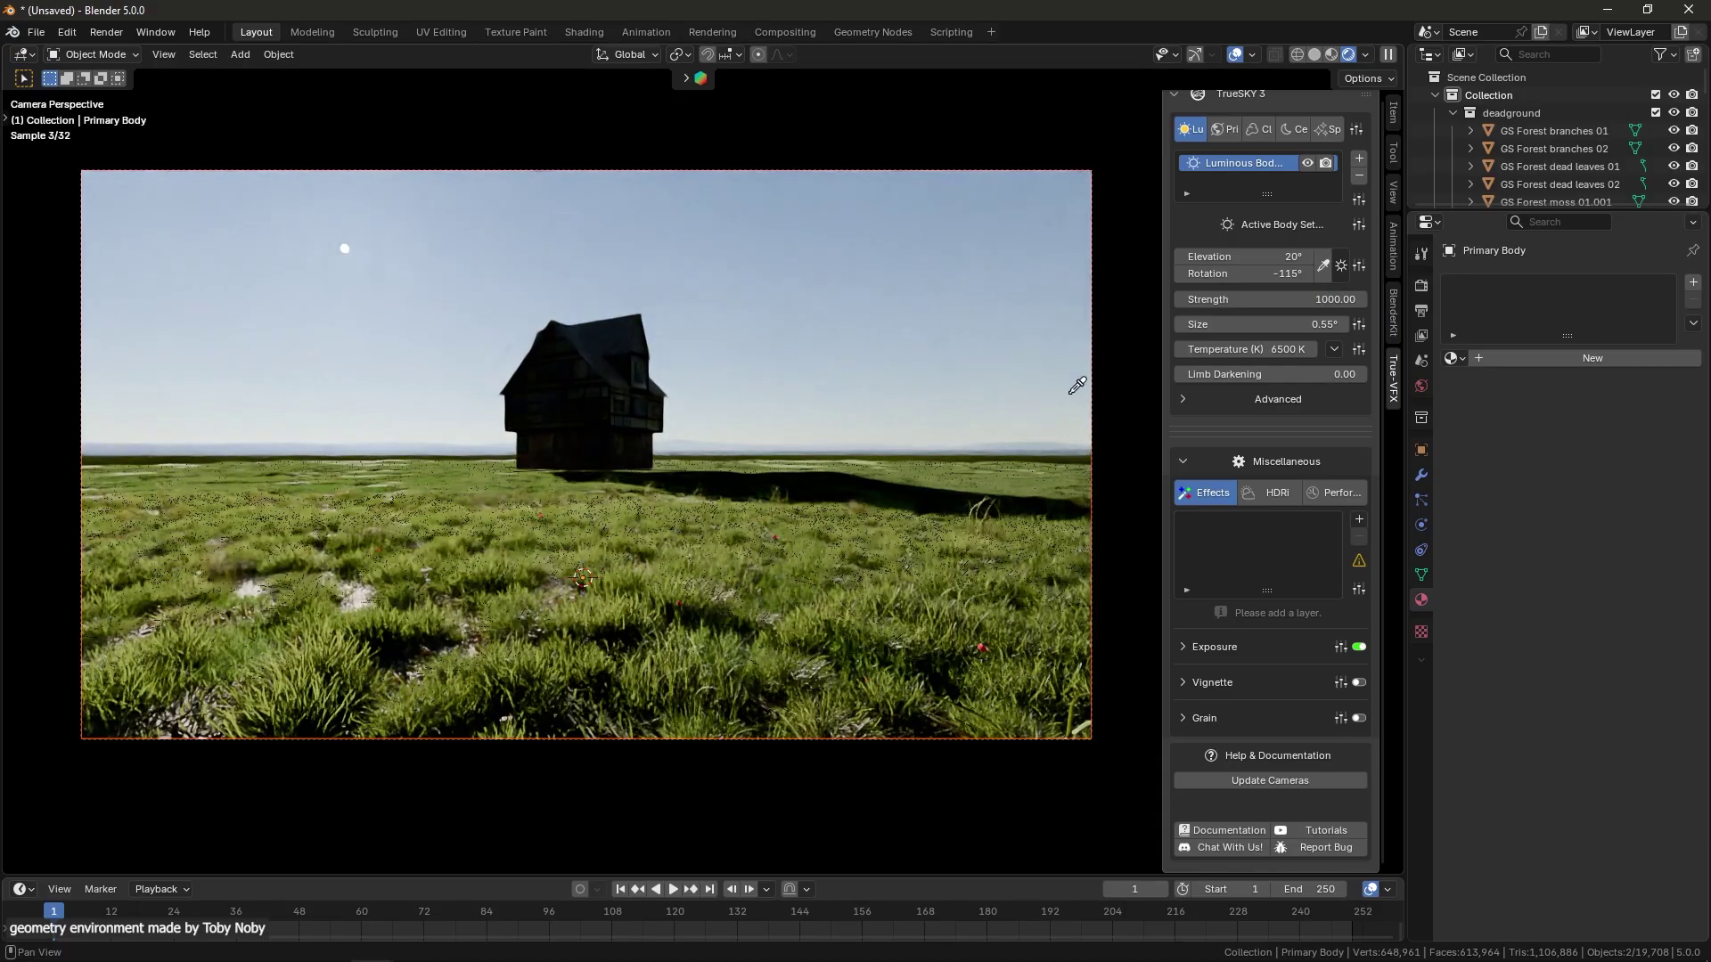
Step: Place the sun beside the house at -52° rotation and set its elevation to 9.2°
{"action": "left_click", "coordinate": [989, 437]}
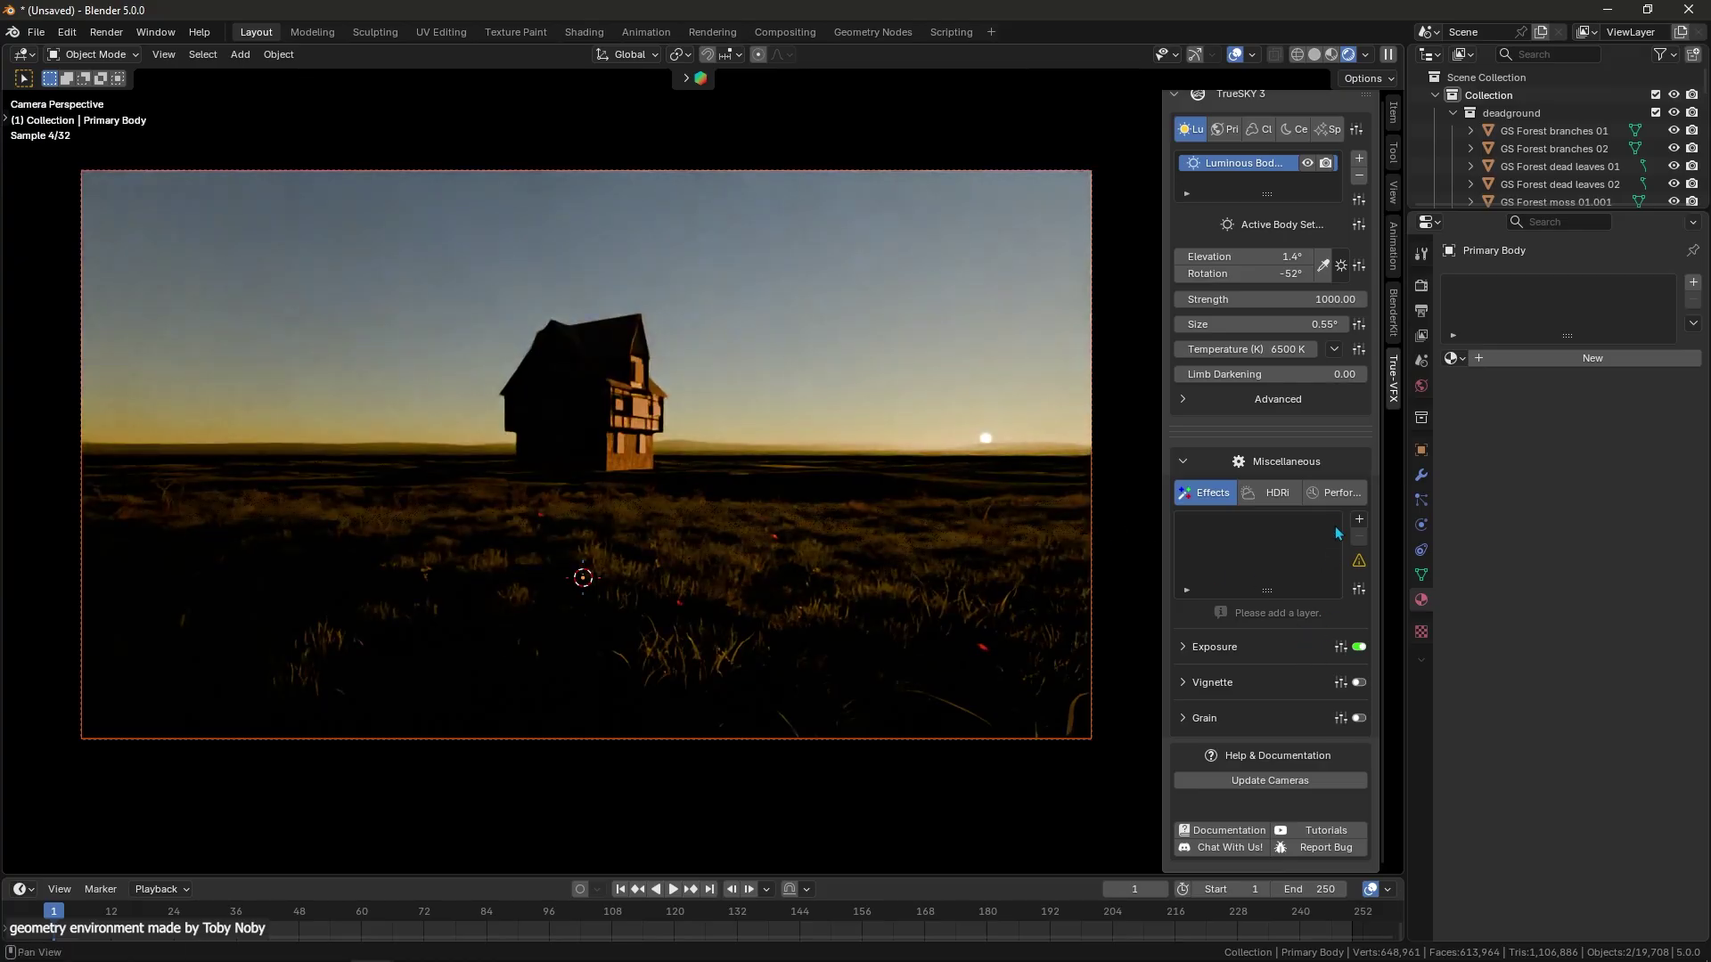
{"action": "left_click_drag", "start_coordinate": [1244, 273], "coordinate": [1246, 273]}
{"action": "mouse_move", "coordinate": [1244, 256]}
{"action": "left_mouse_down"}
{"action": "mouse_move", "coordinate": [1213, 257]}
{"action": "mouse_move", "coordinate": [1258, 256]}
{"action": "left_mouse_up"}
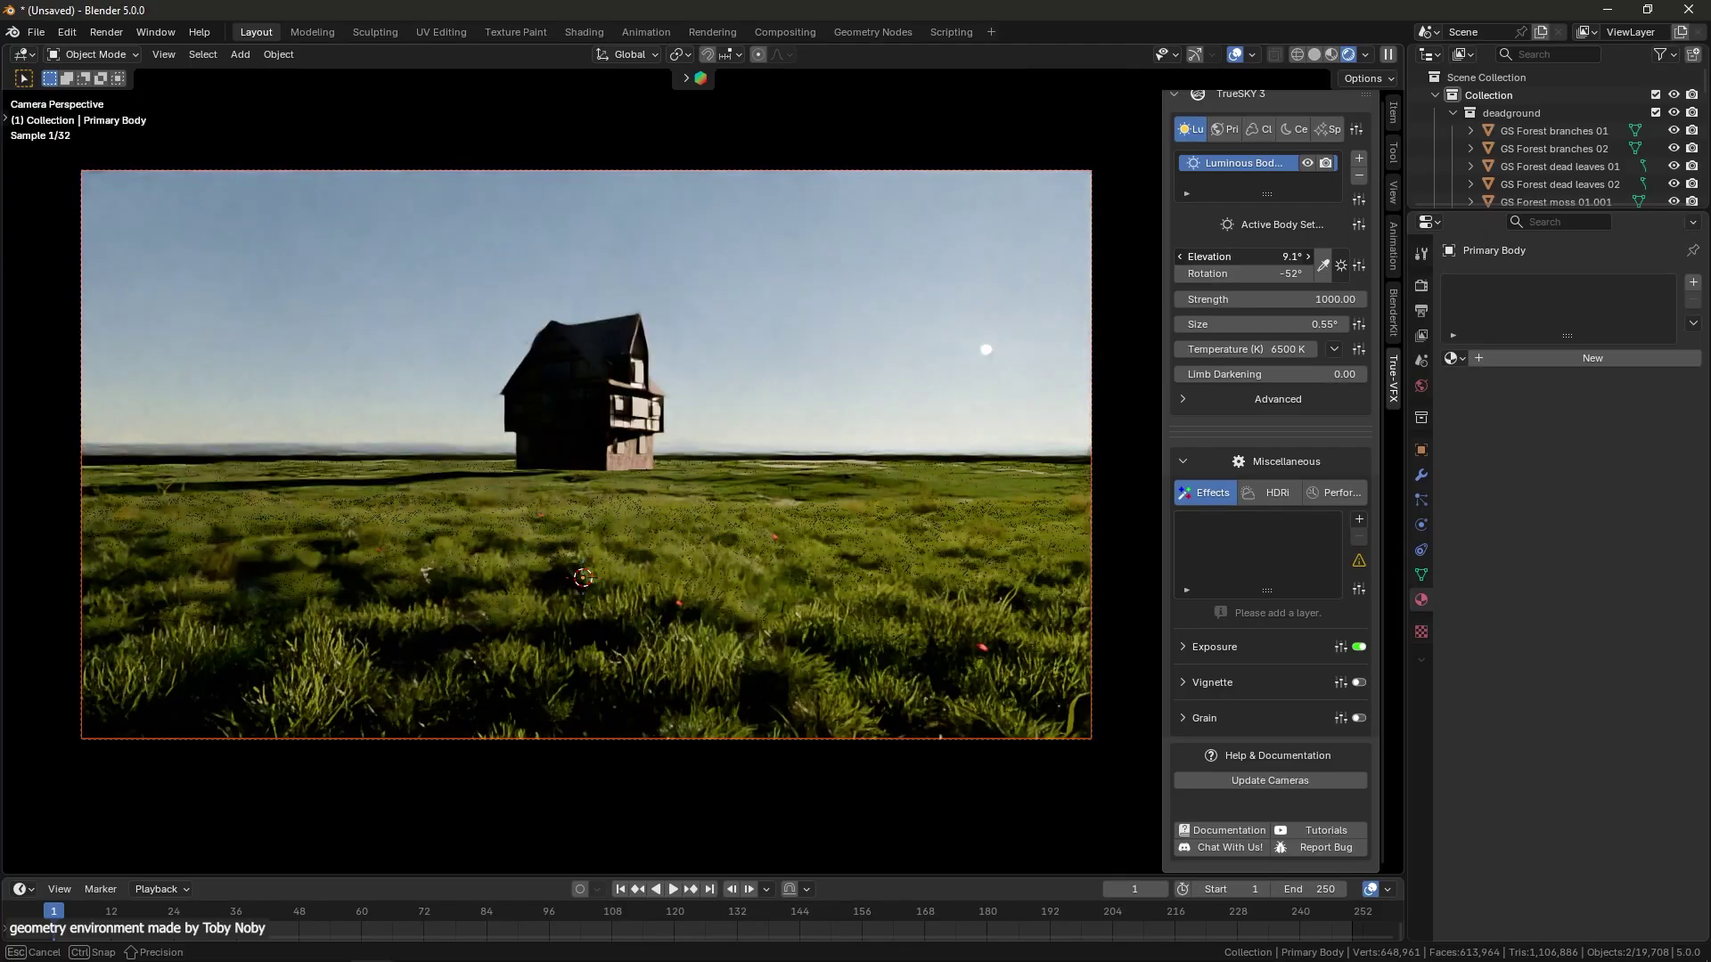
Step: Add a Sun Bloom effect layer to the scene
{"action": "left_click", "coordinate": [1356, 520]}
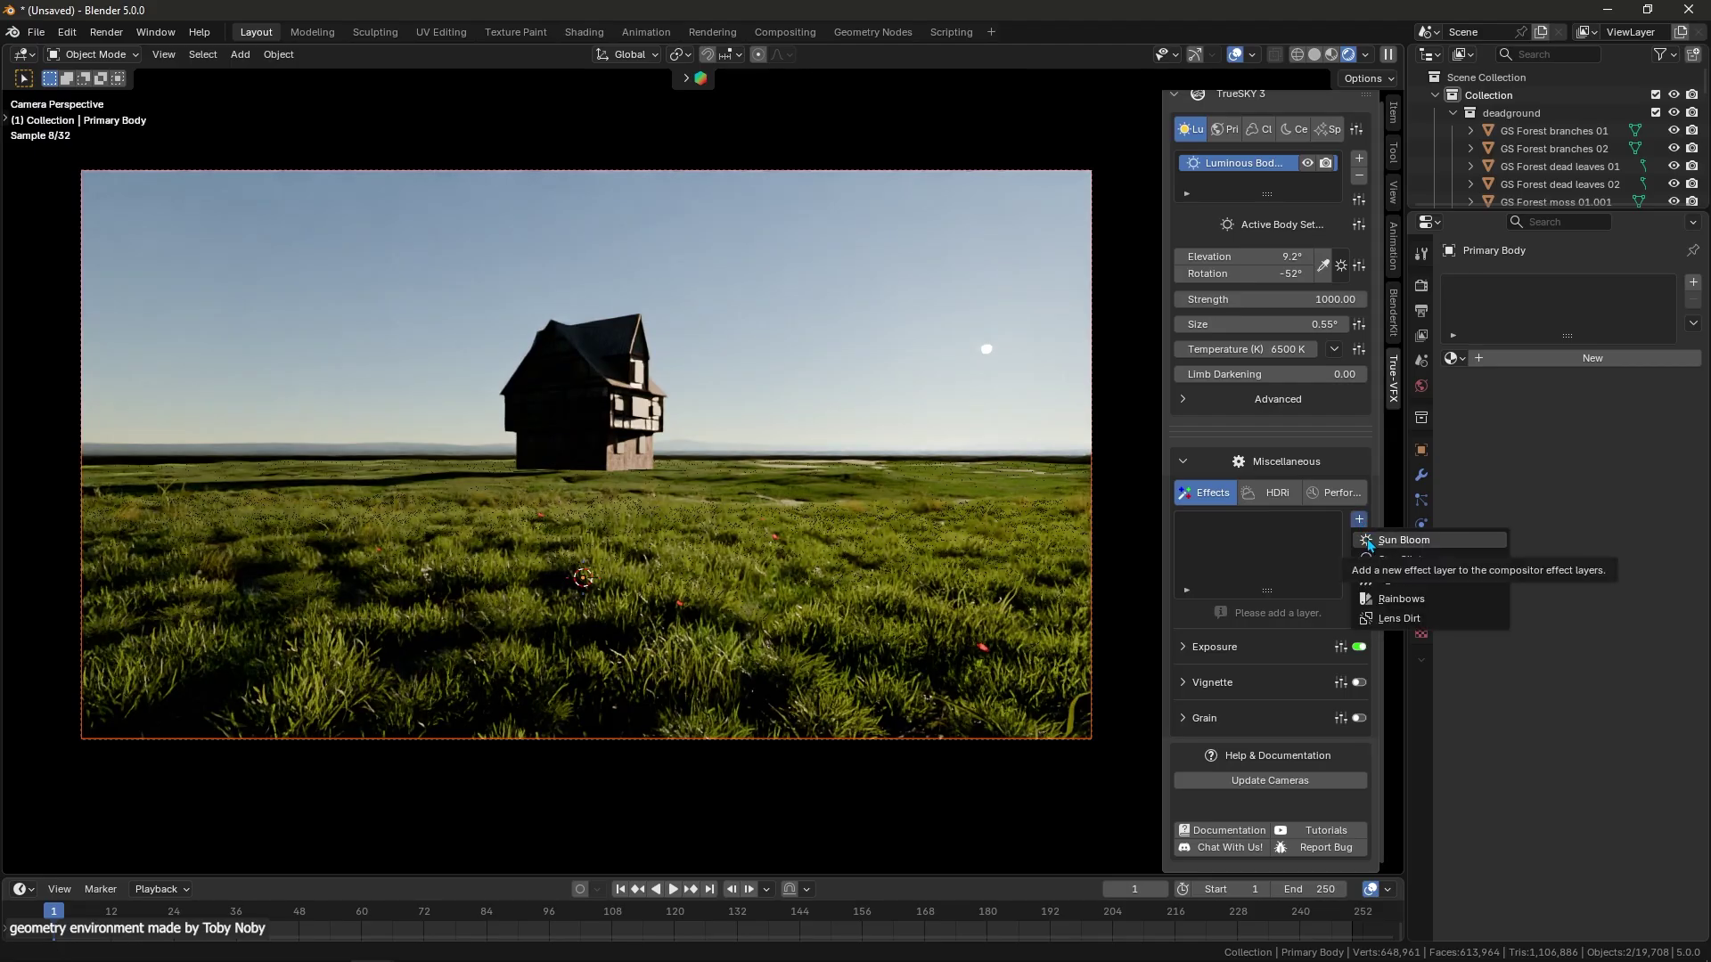
{"action": "left_click", "coordinate": [1400, 540]}
{"action": "left_click_drag", "start_coordinate": [1319, 628], "coordinate": [1319, 627]}
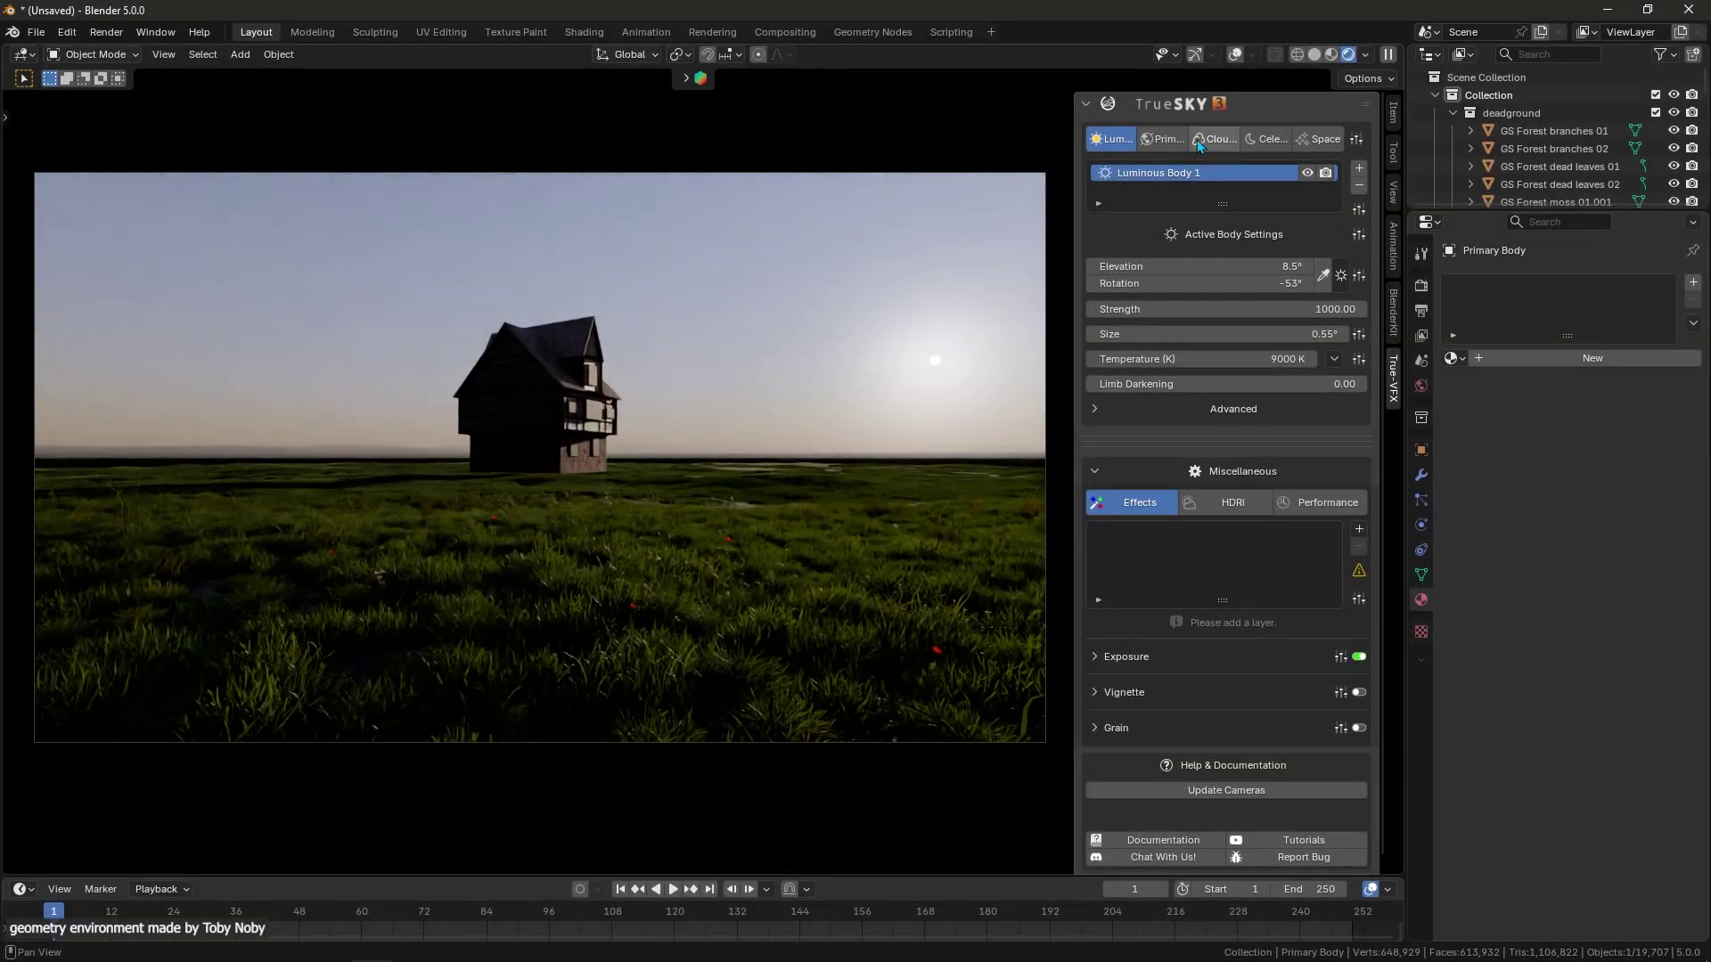
Step: Add a cloud layer and set its volume density to 0.930
{"action": "left_click", "coordinate": [1200, 140]}
{"action": "left_click", "coordinate": [1359, 169]}
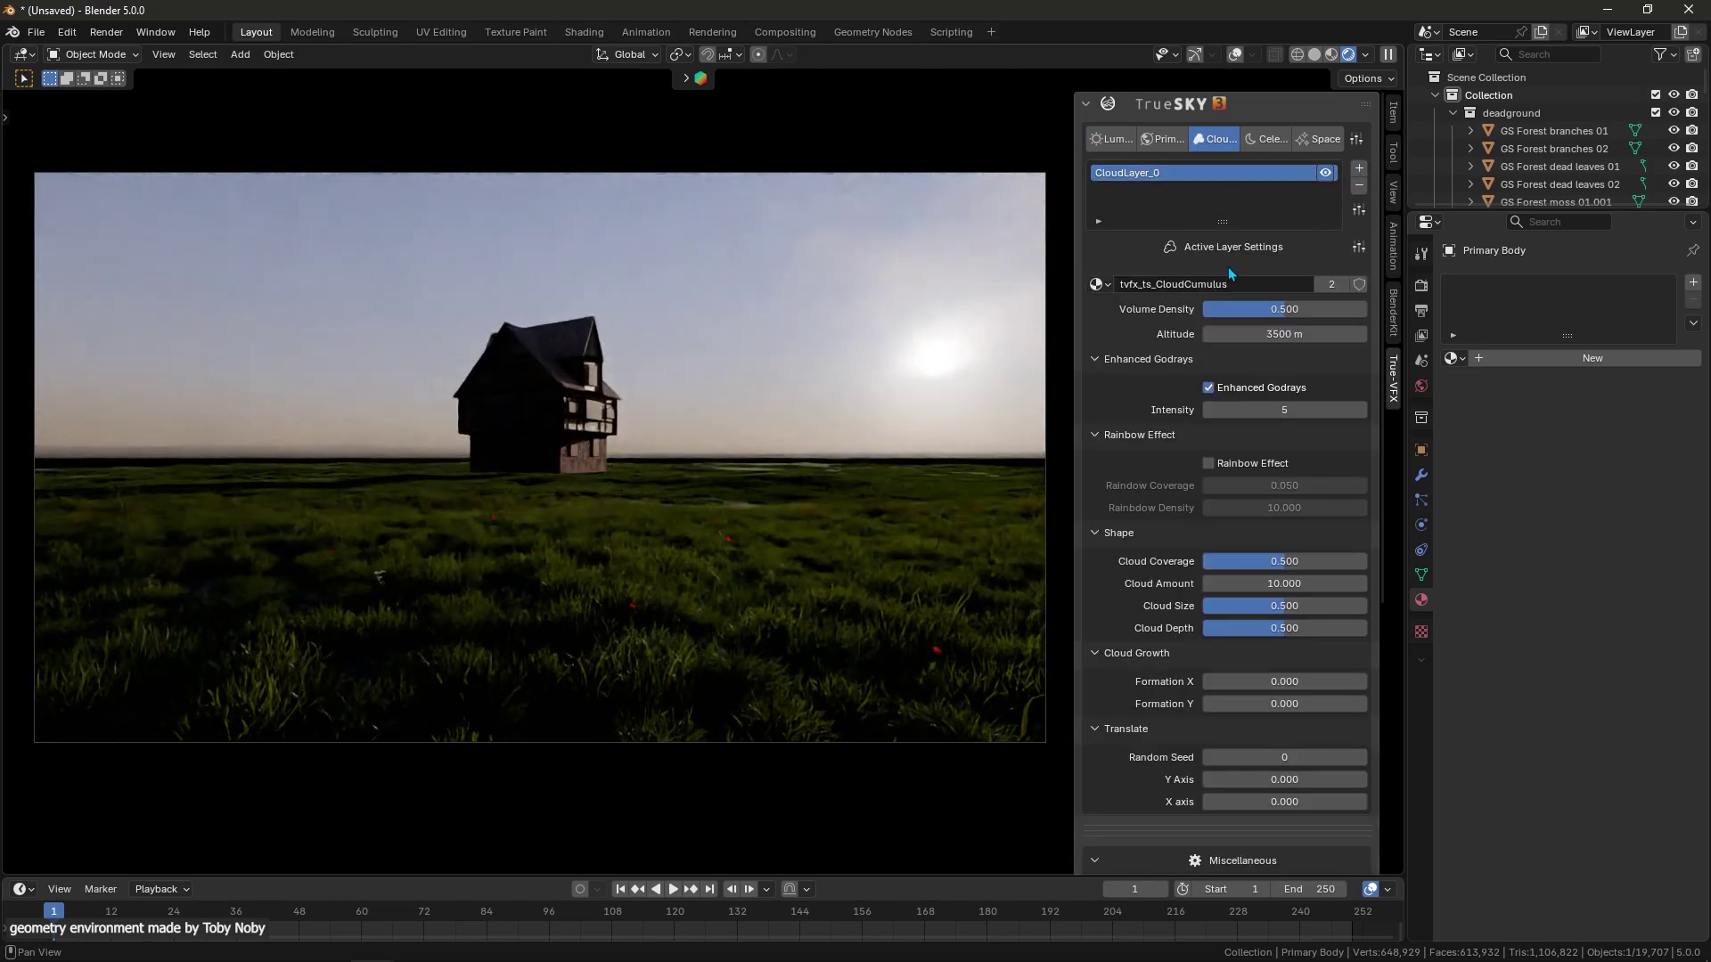
{"action": "left_click_drag", "start_coordinate": [1252, 309], "coordinate": [1286, 309]}
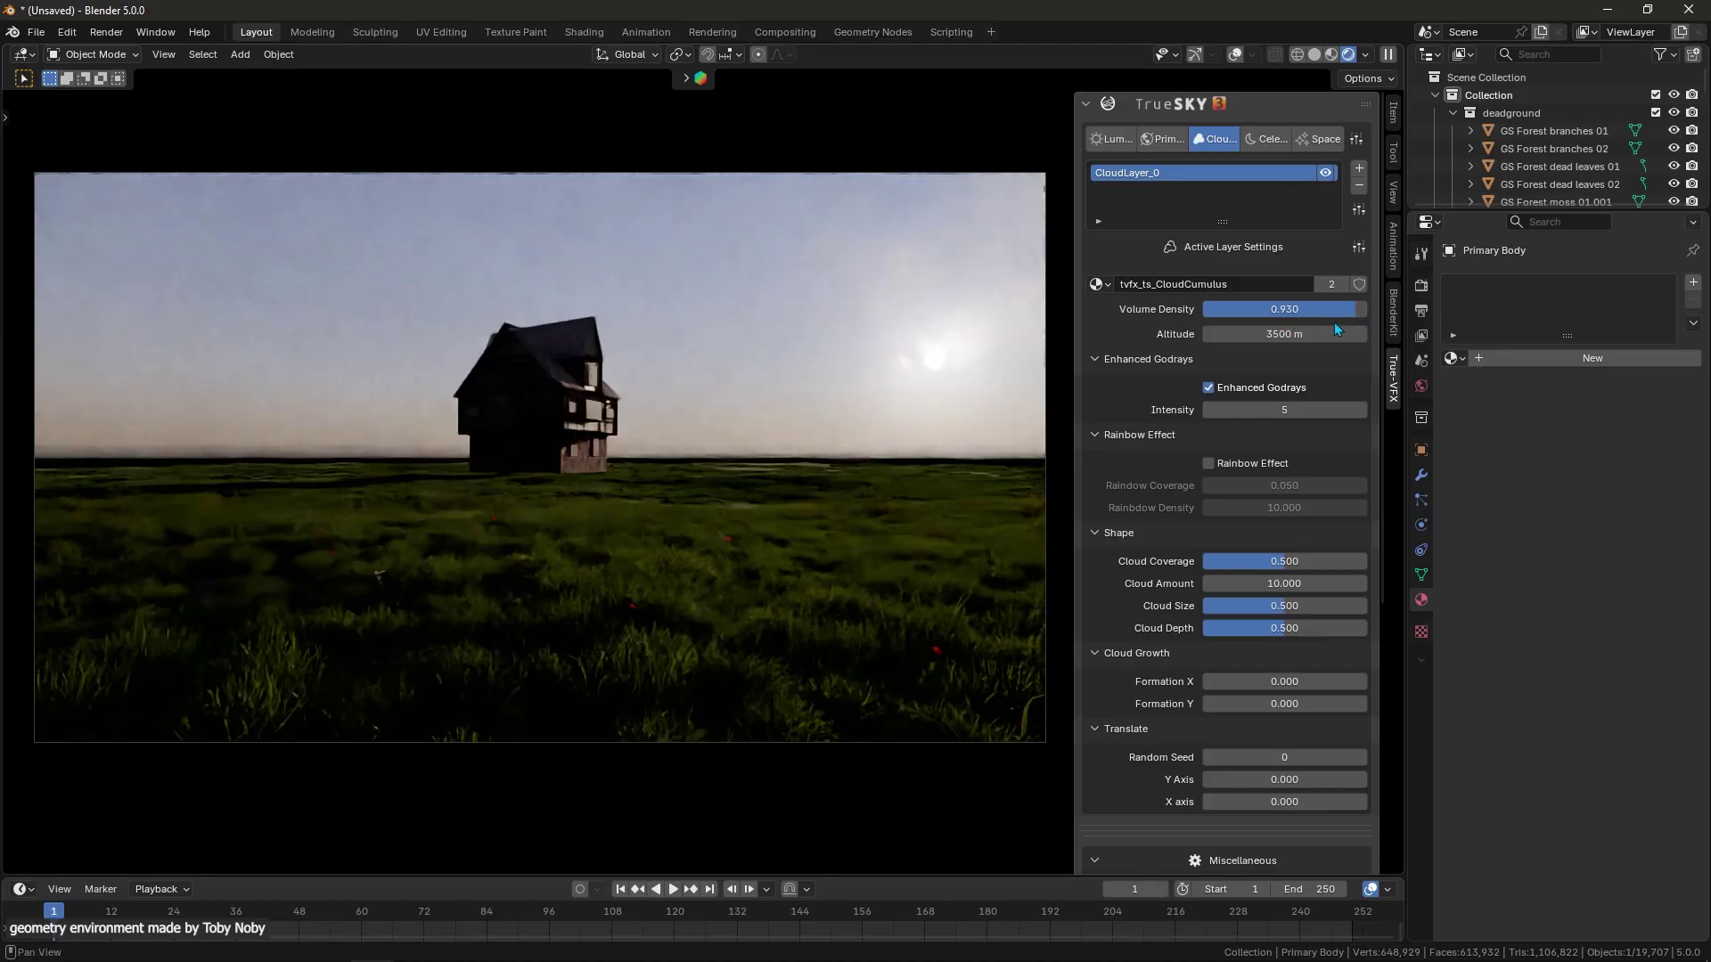
{"action": "left_click_drag", "start_coordinate": [1306, 335], "coordinate": [1331, 335]}
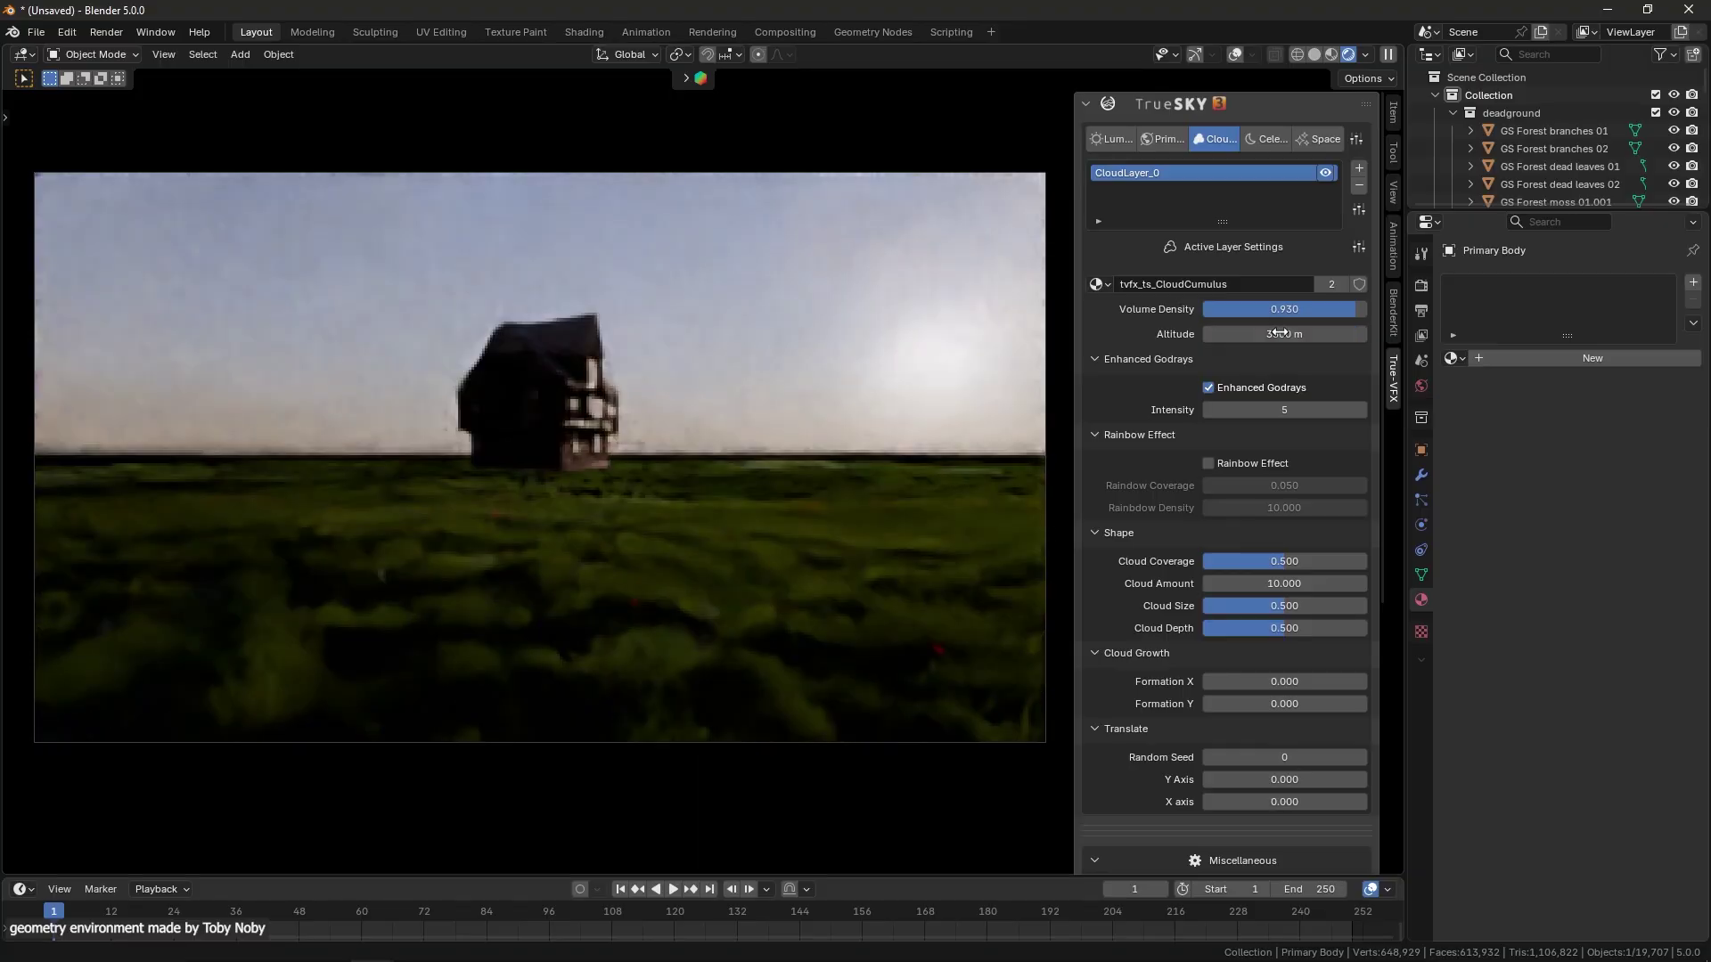
{"action": "scroll", "coordinate": [1254, 356], "scroll_direction": "down", "scroll_amount": 2}
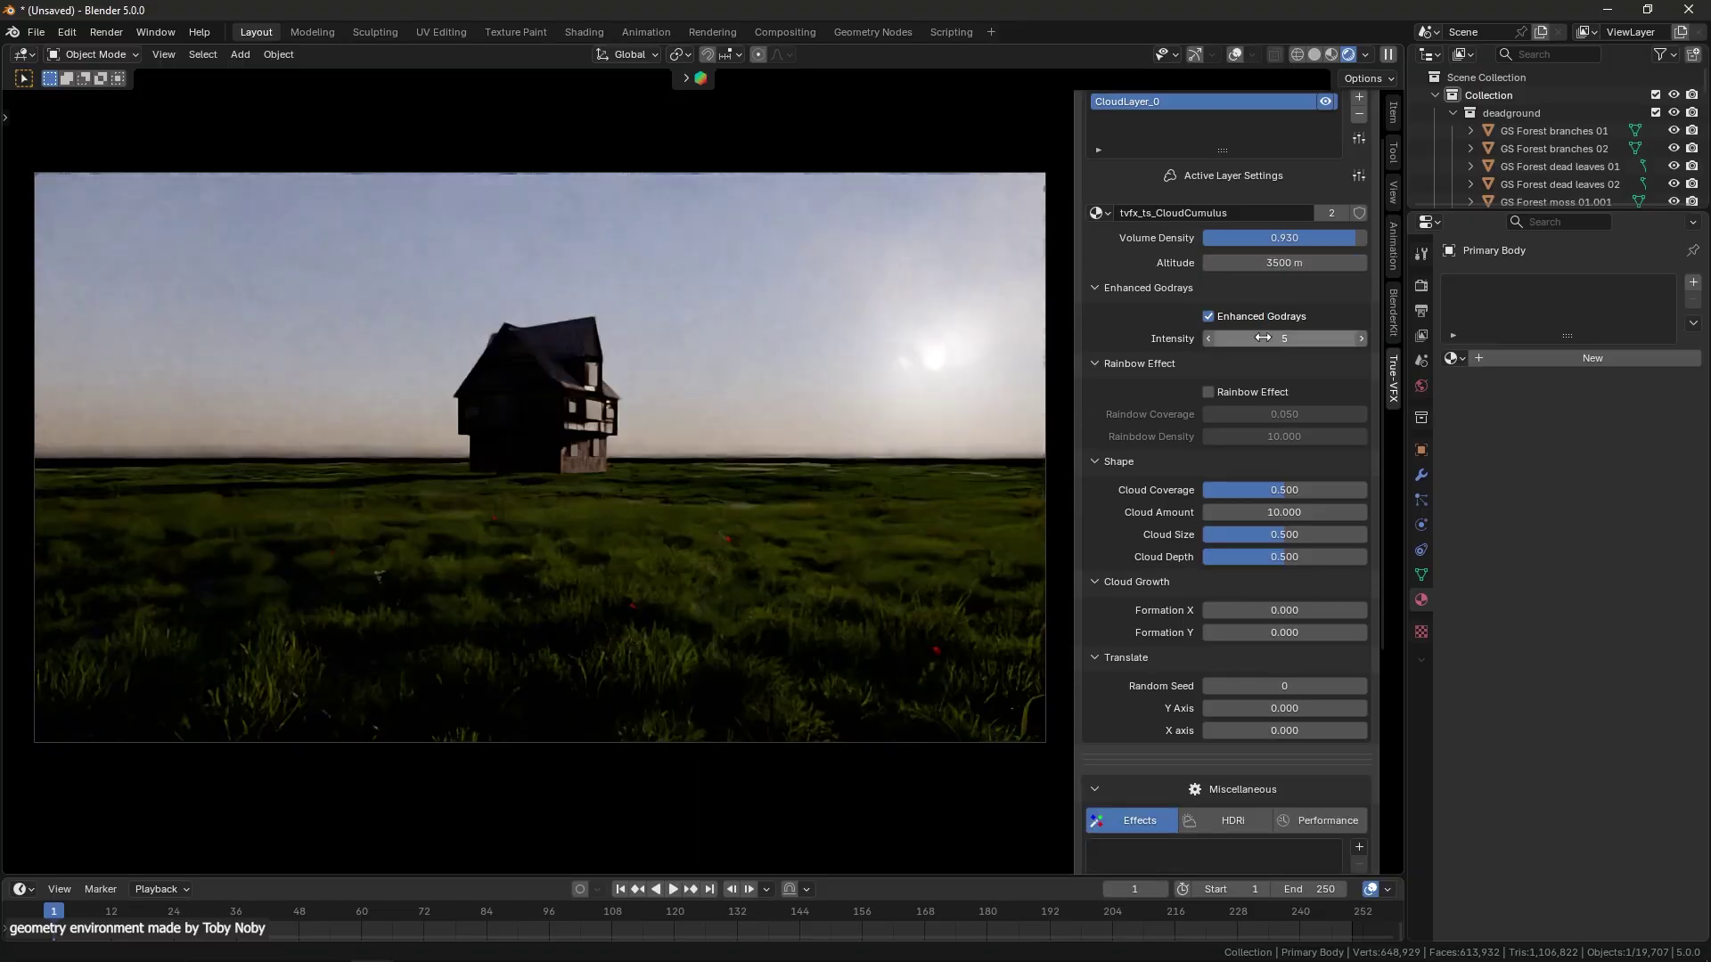
{"action": "scroll", "coordinate": [1263, 338], "scroll_direction": "down", "scroll_amount": 1}
{"action": "left_click", "coordinate": [1209, 356]}
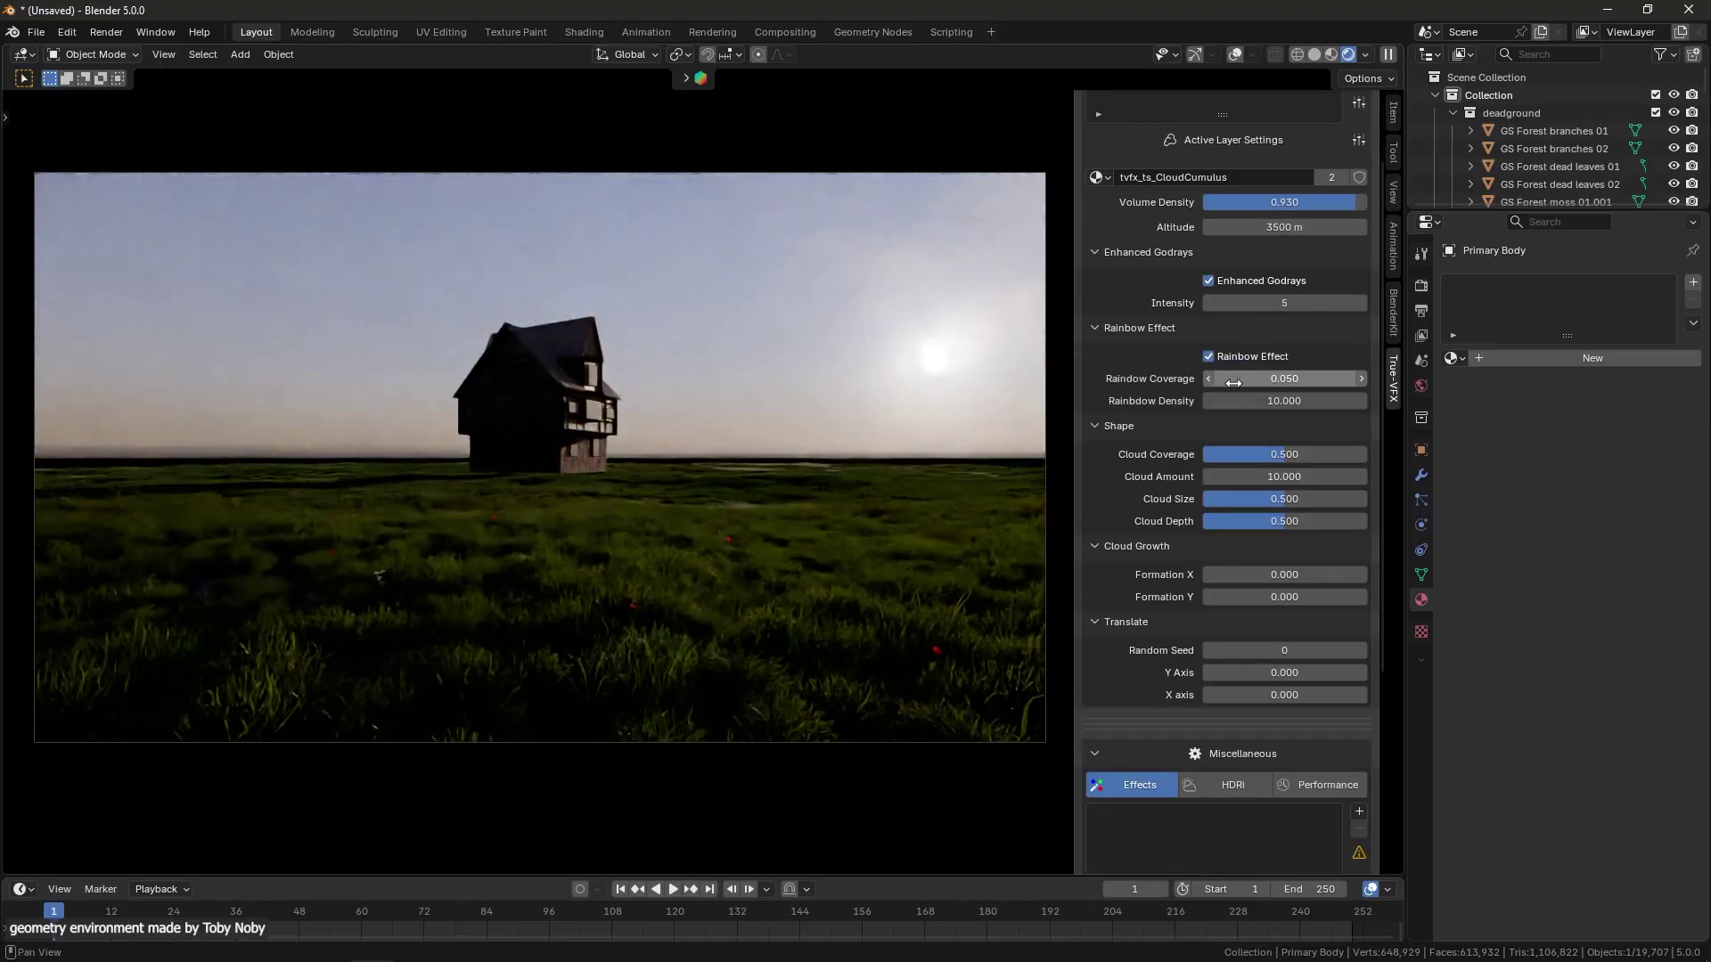
{"action": "left_click", "coordinate": [1209, 357]}
Step: Shape the clouds with an amount of 25.000, a size of 0.763 and a depth of 1.000
{"action": "scroll", "coordinate": [1198, 316], "scroll_direction": "down", "scroll_amount": 5}
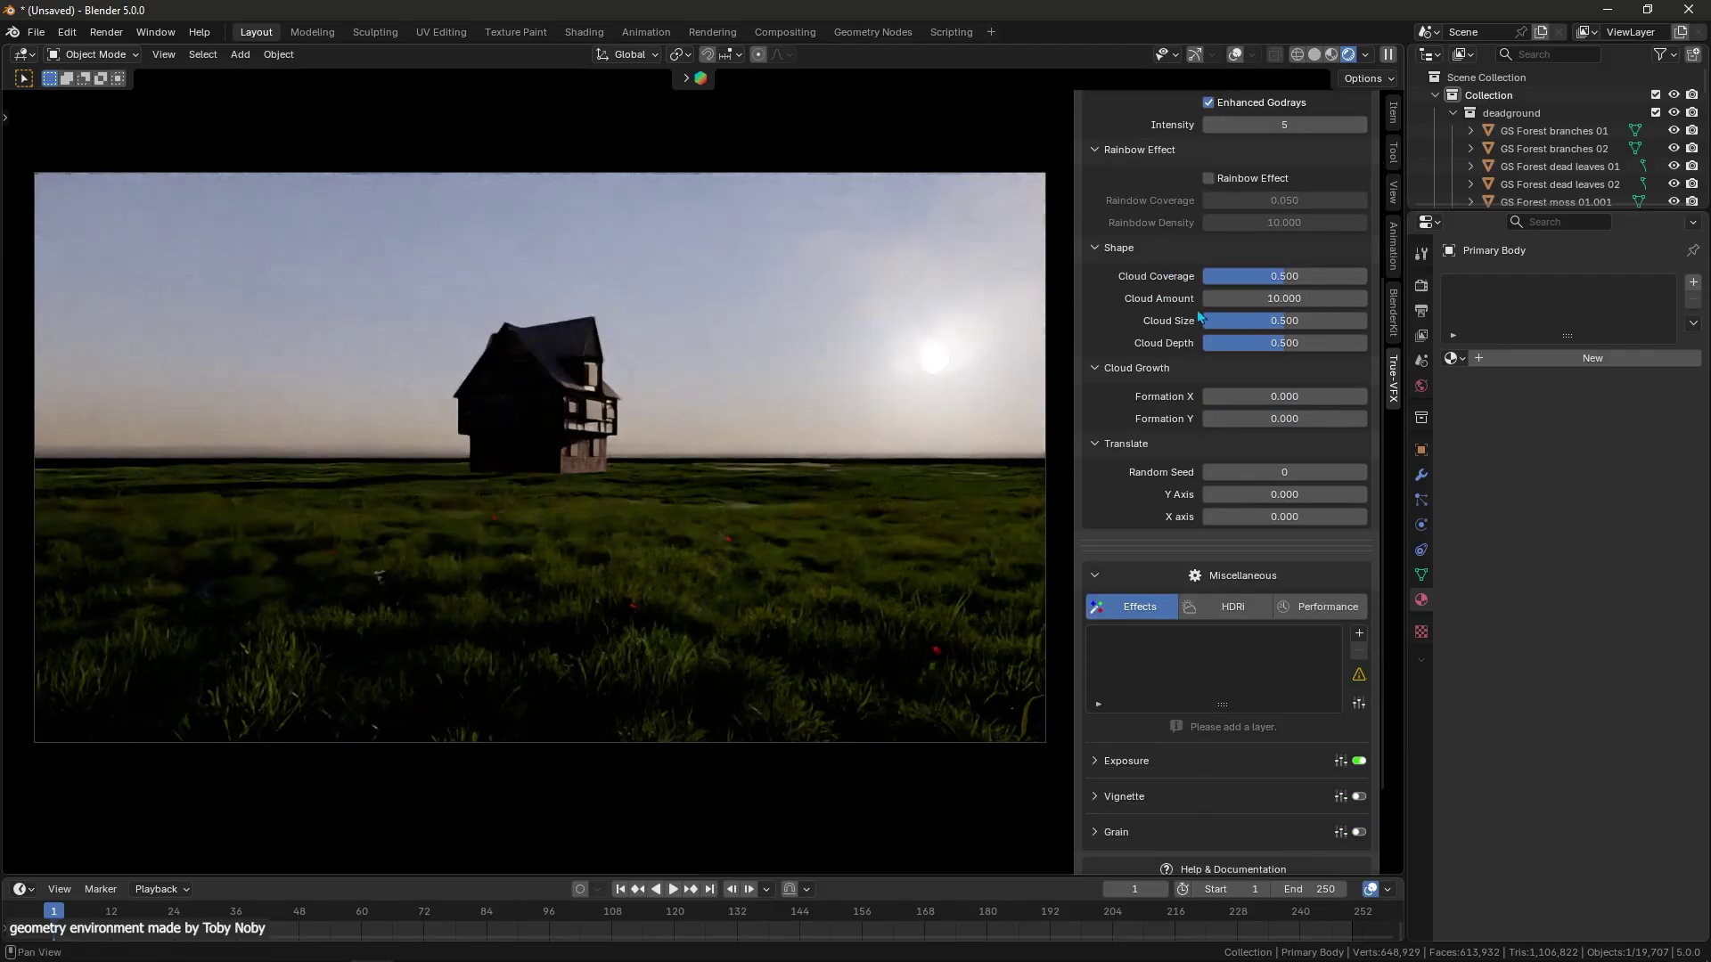
{"action": "left_click_drag", "start_coordinate": [1241, 298], "coordinate": [1367, 306]}
{"action": "scroll", "coordinate": [1158, 325], "scroll_direction": "down", "scroll_amount": 1}
Step: Enable the cloud layer's Rainbow Effect and set the enhanced godrays intensity to 160
{"action": "scroll", "coordinate": [1217, 356], "scroll_direction": "up", "scroll_amount": 6}
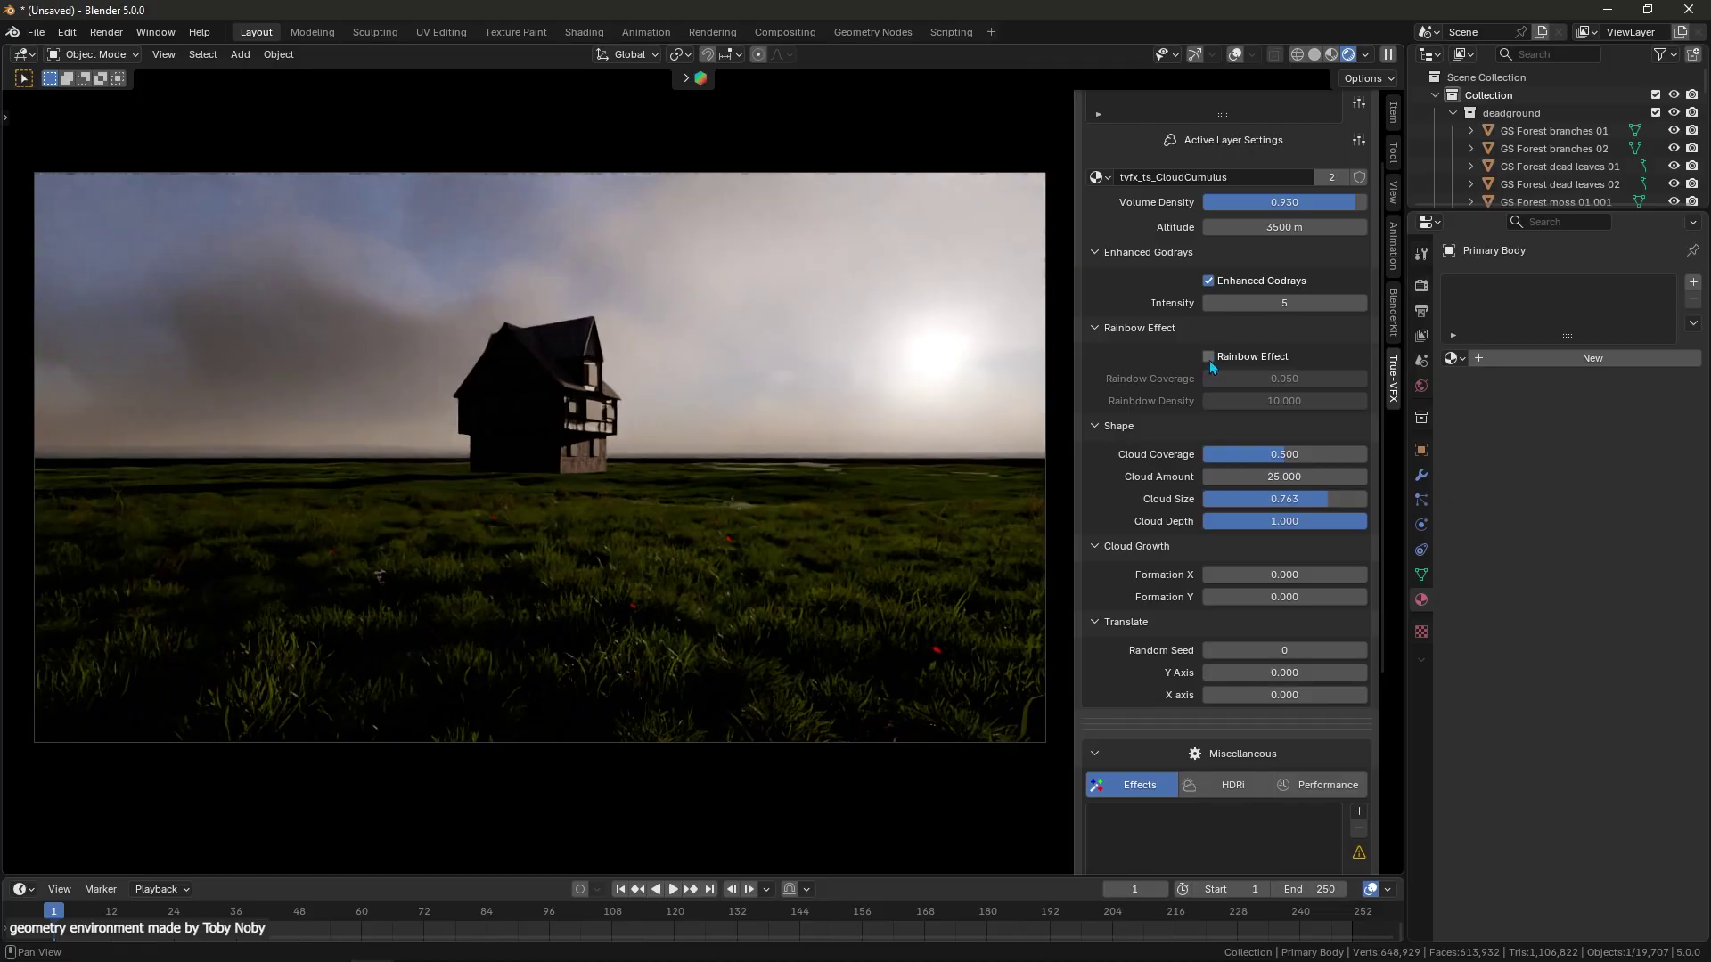
{"action": "left_click", "coordinate": [1209, 357]}
{"action": "scroll", "coordinate": [1210, 366], "scroll_direction": "up", "scroll_amount": 2}
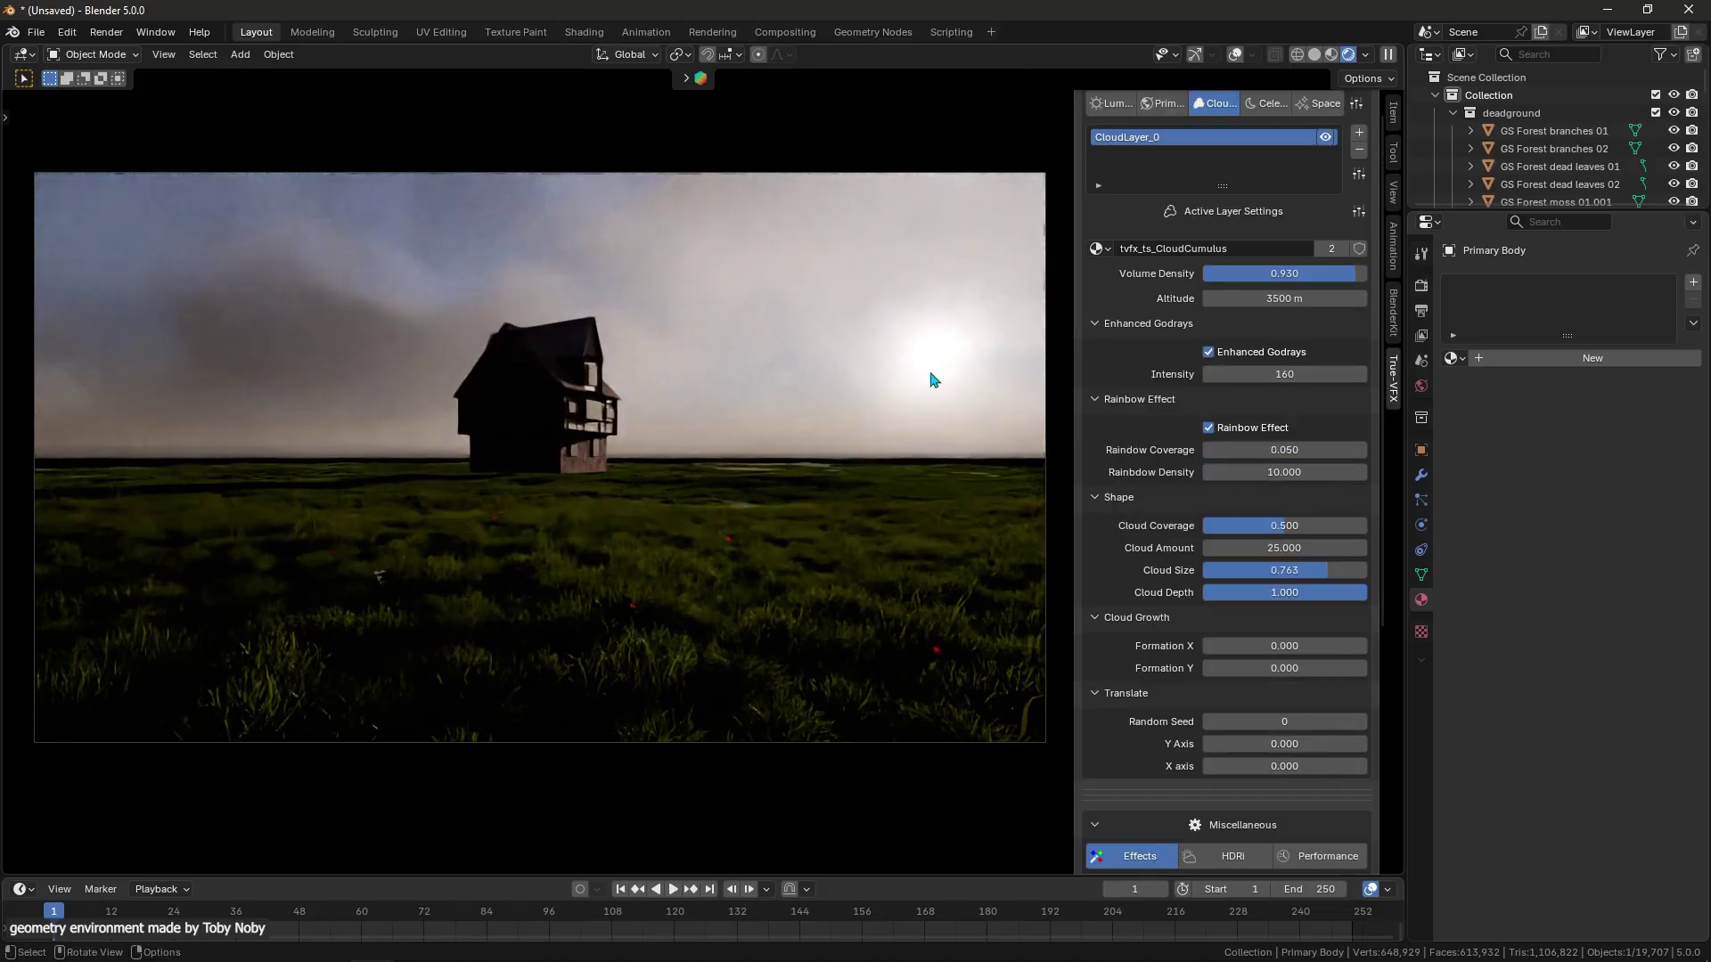
{"action": "scroll", "coordinate": [1151, 453], "scroll_direction": "down", "scroll_amount": 10}
{"action": "scroll", "coordinate": [1151, 452], "scroll_direction": "up", "scroll_amount": 9}
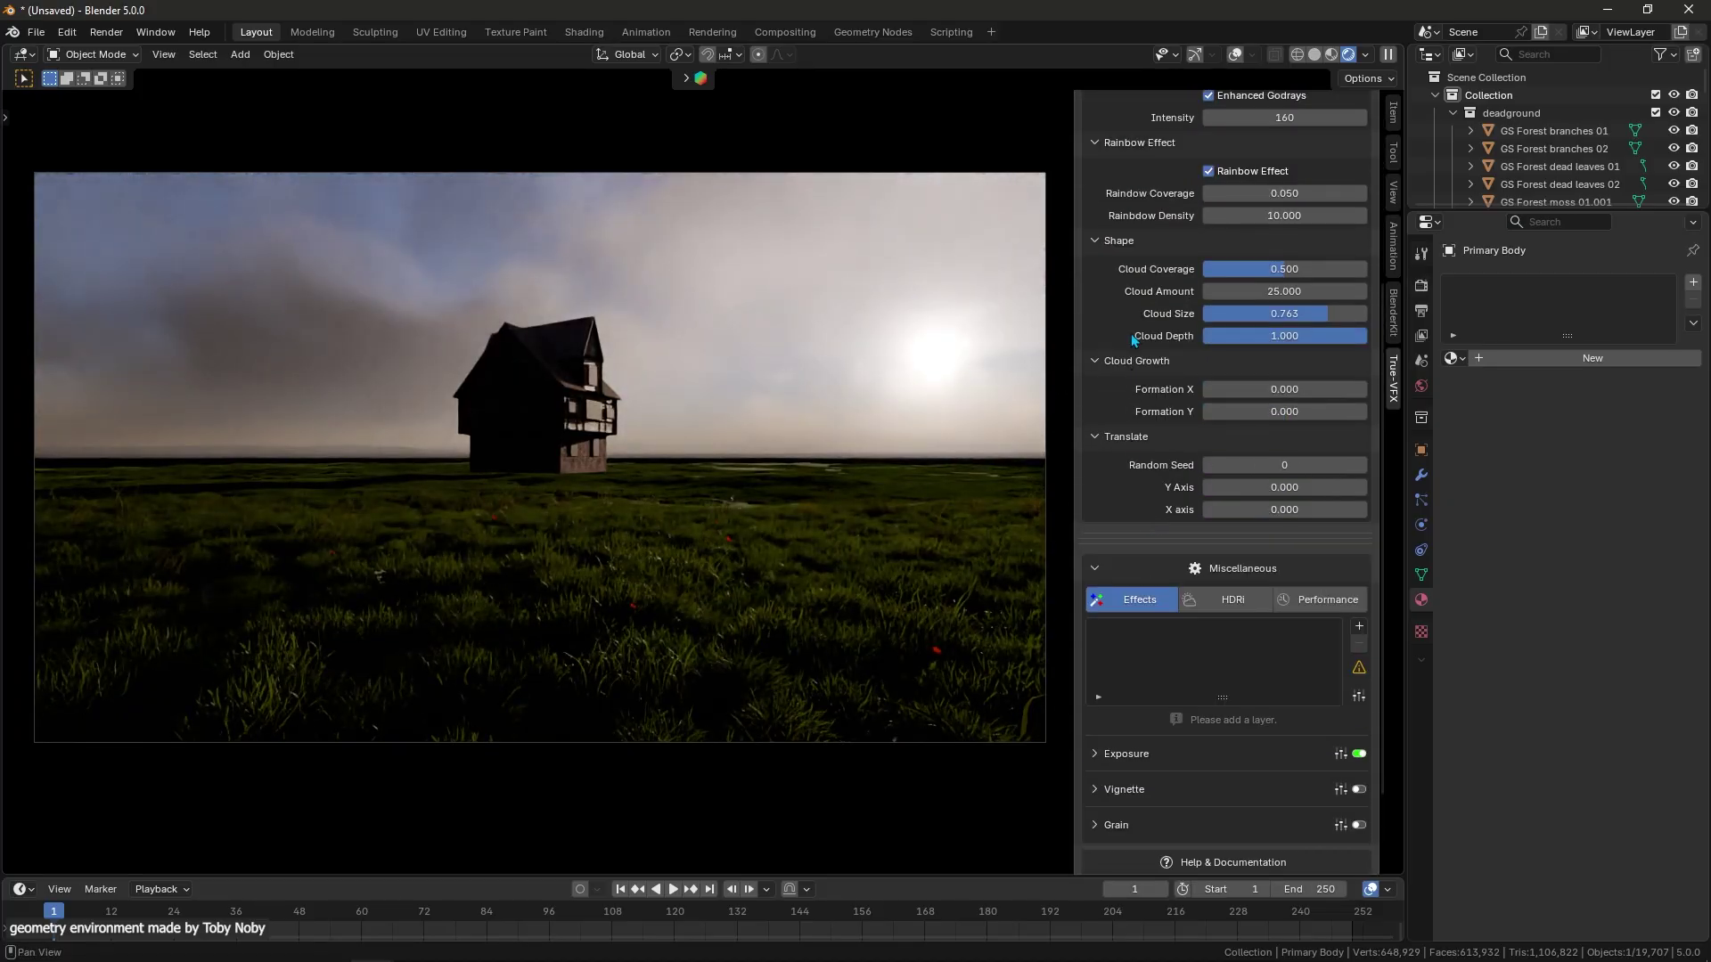
{"action": "scroll", "coordinate": [1142, 453], "scroll_direction": "up", "scroll_amount": 2}
Step: Open the celestial body settings and examine the planet from far outside the camera view
{"action": "left_click", "coordinate": [1264, 140]}
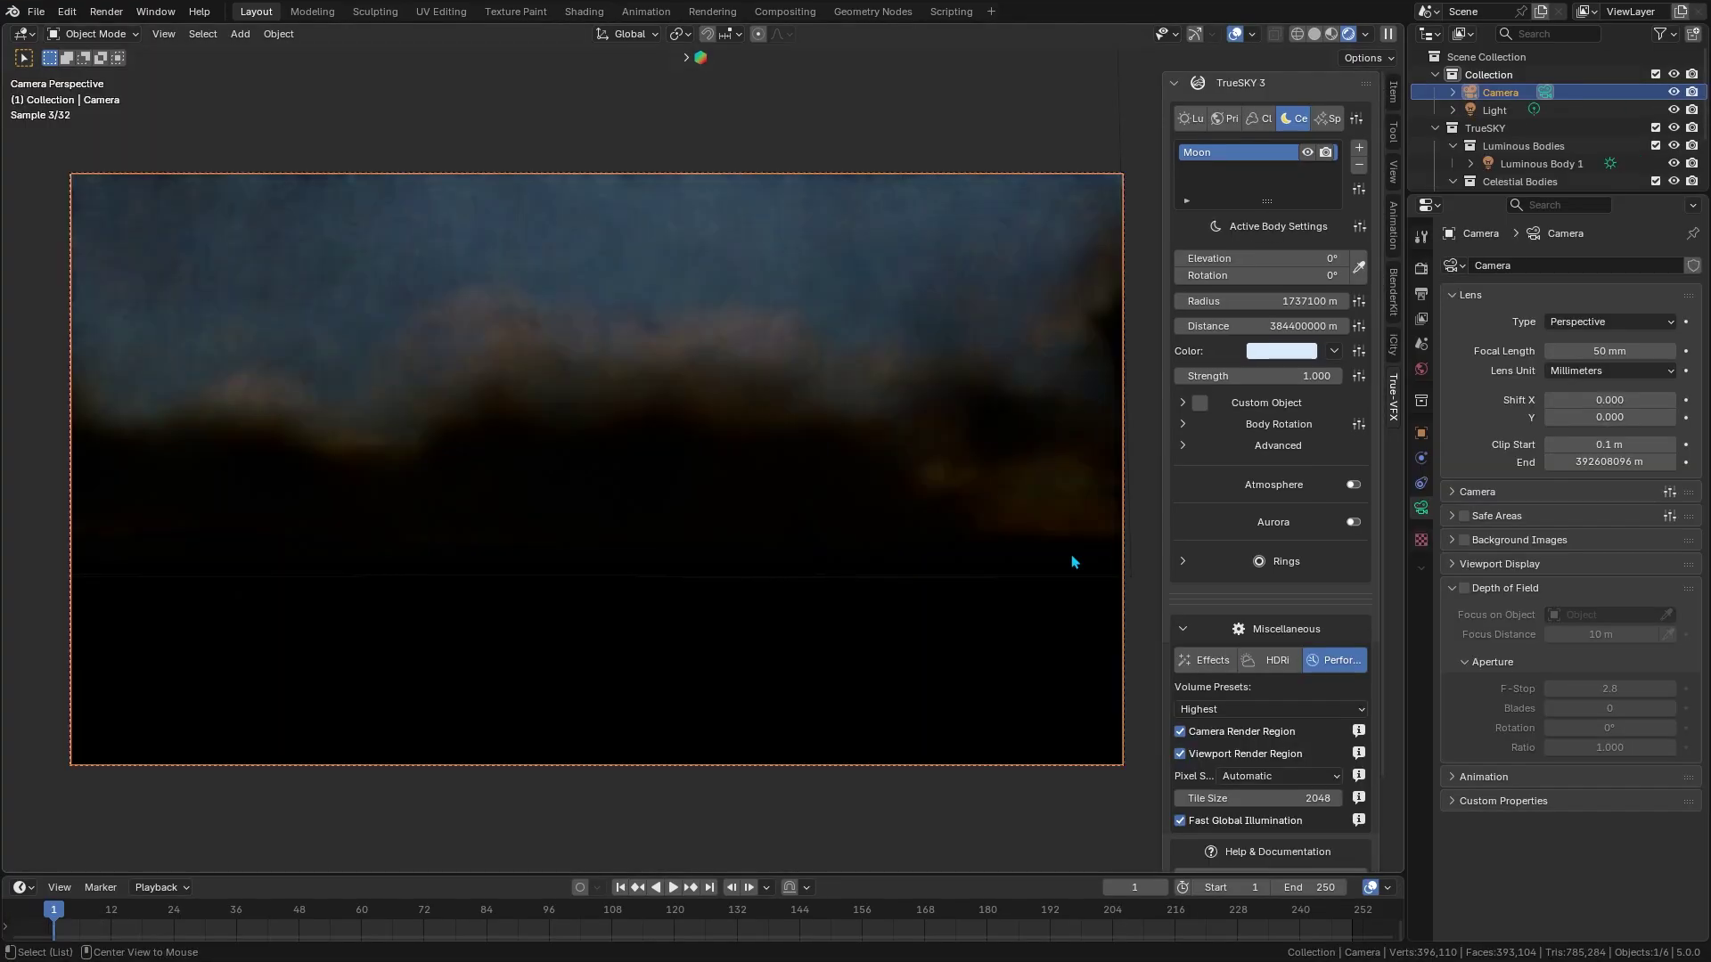
{"action": "middle_click_drag", "start_coordinate": [896, 502], "coordinate": [873, 499]}
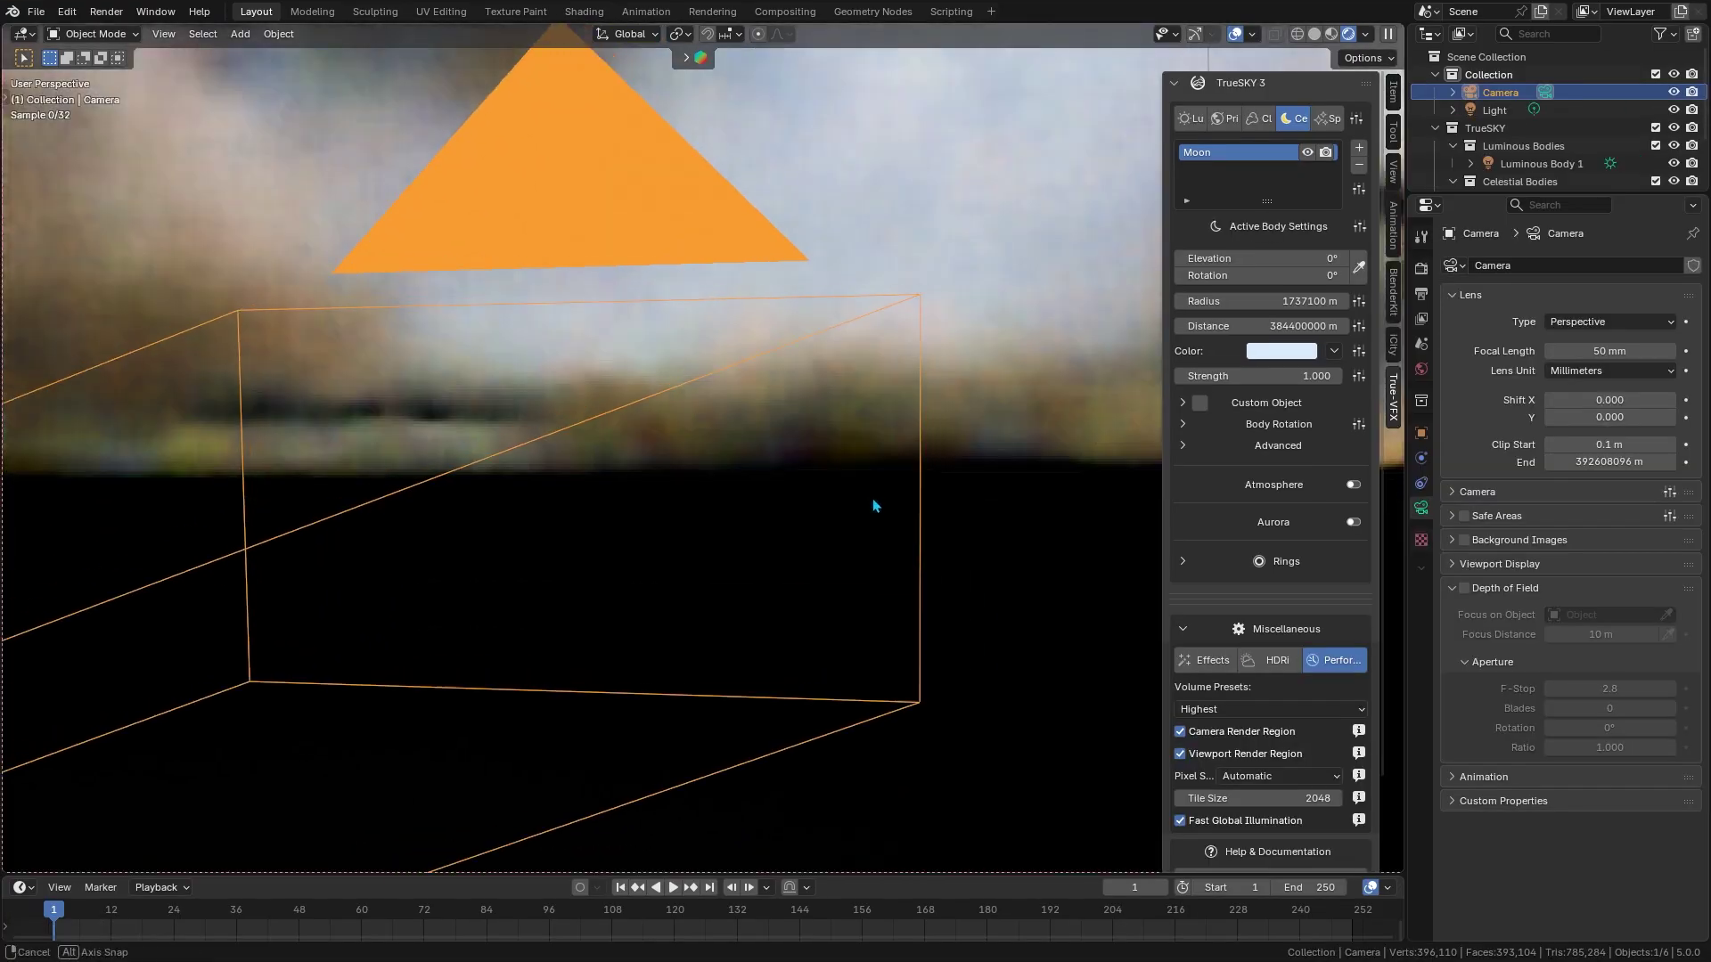
{"action": "scroll", "coordinate": [874, 499], "scroll_direction": "down", "scroll_amount": 4}
{"action": "scroll", "coordinate": [802, 564], "scroll_direction": "down", "scroll_amount": 10}
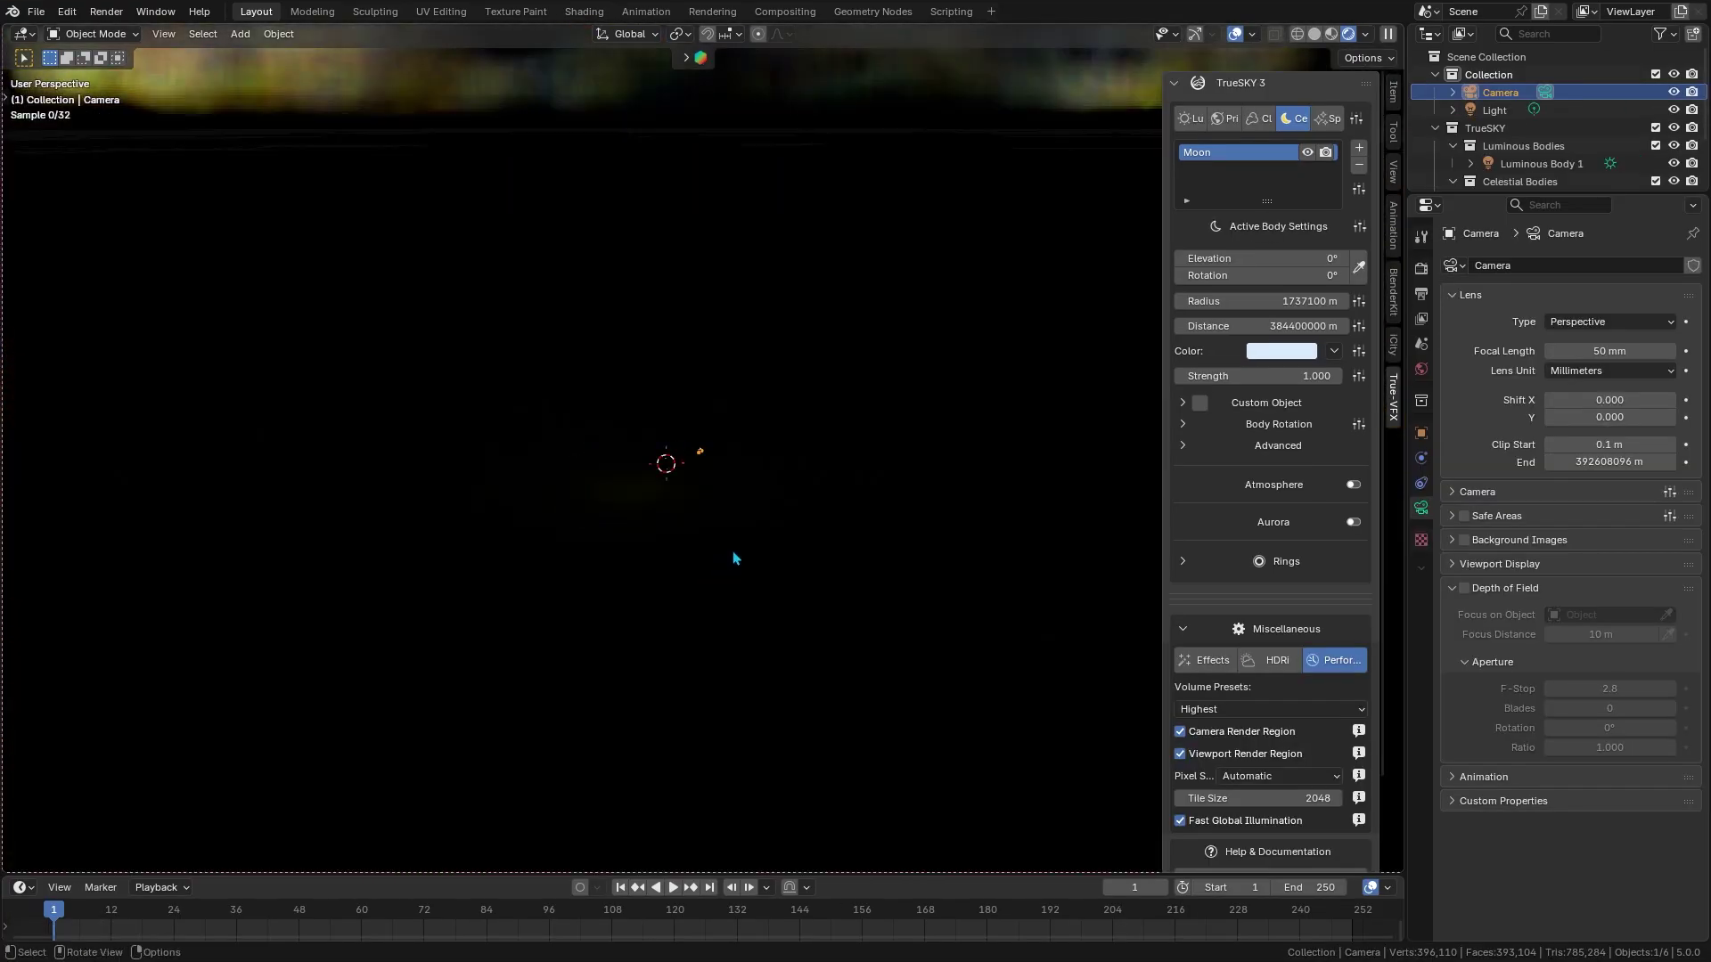
{"action": "scroll", "coordinate": [768, 474], "scroll_direction": "down", "scroll_amount": 7}
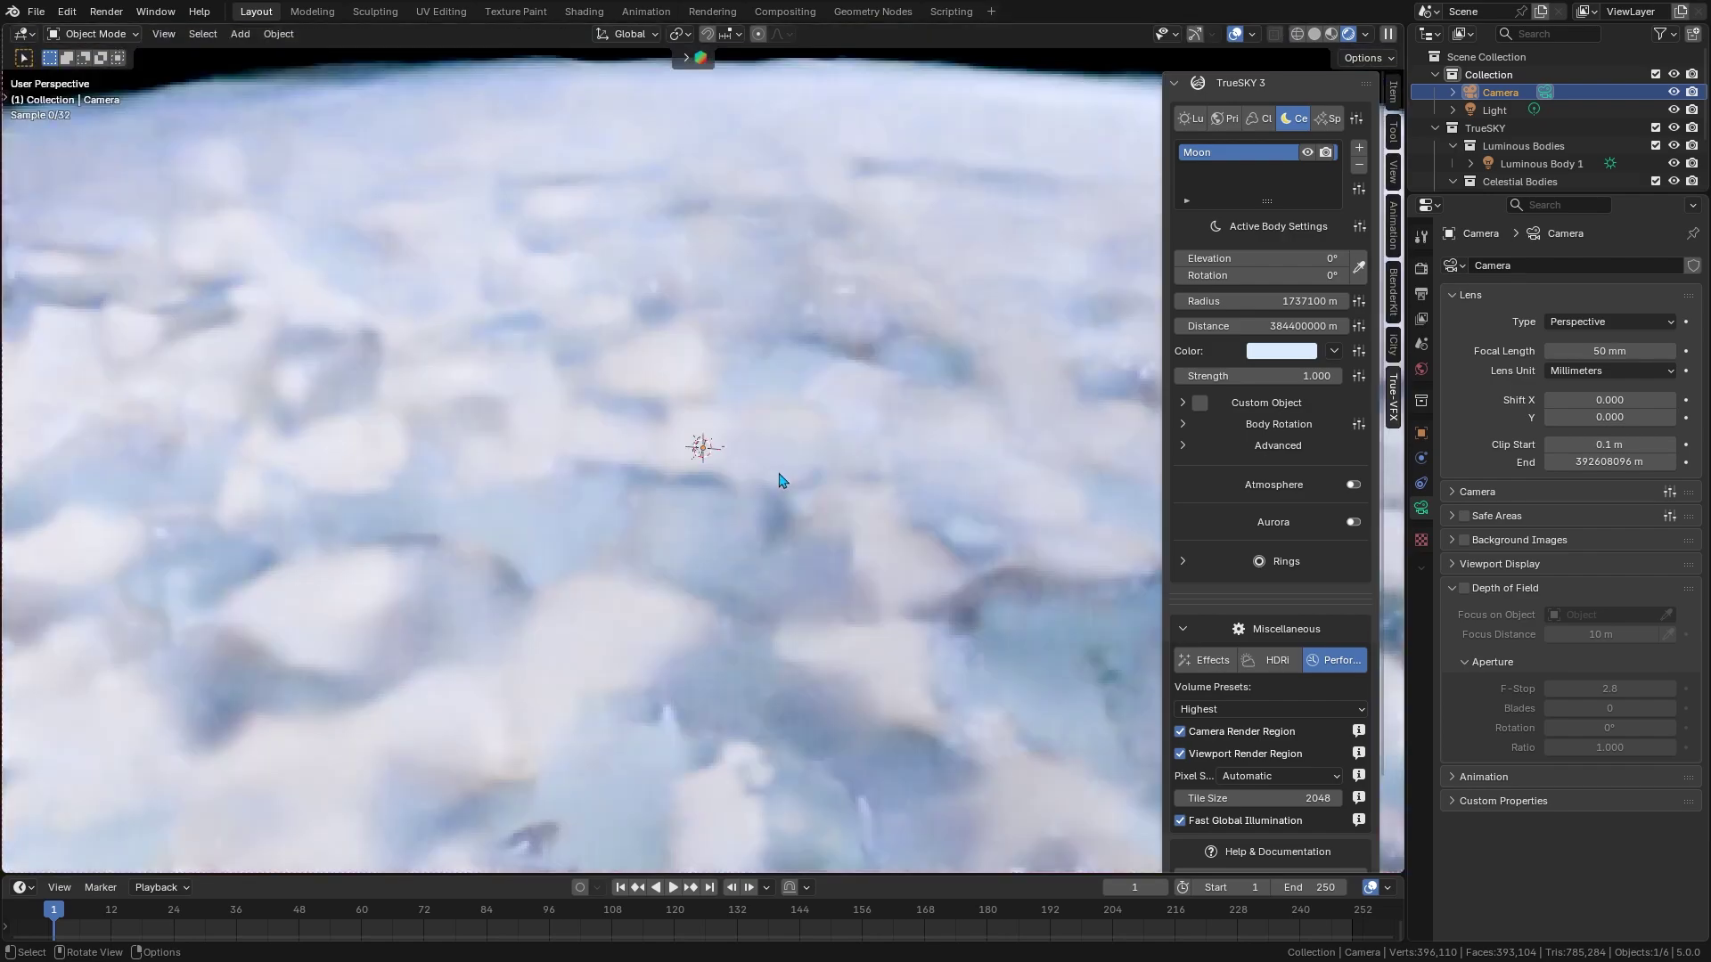
{"action": "scroll", "coordinate": [755, 484], "scroll_direction": "down", "scroll_amount": 6}
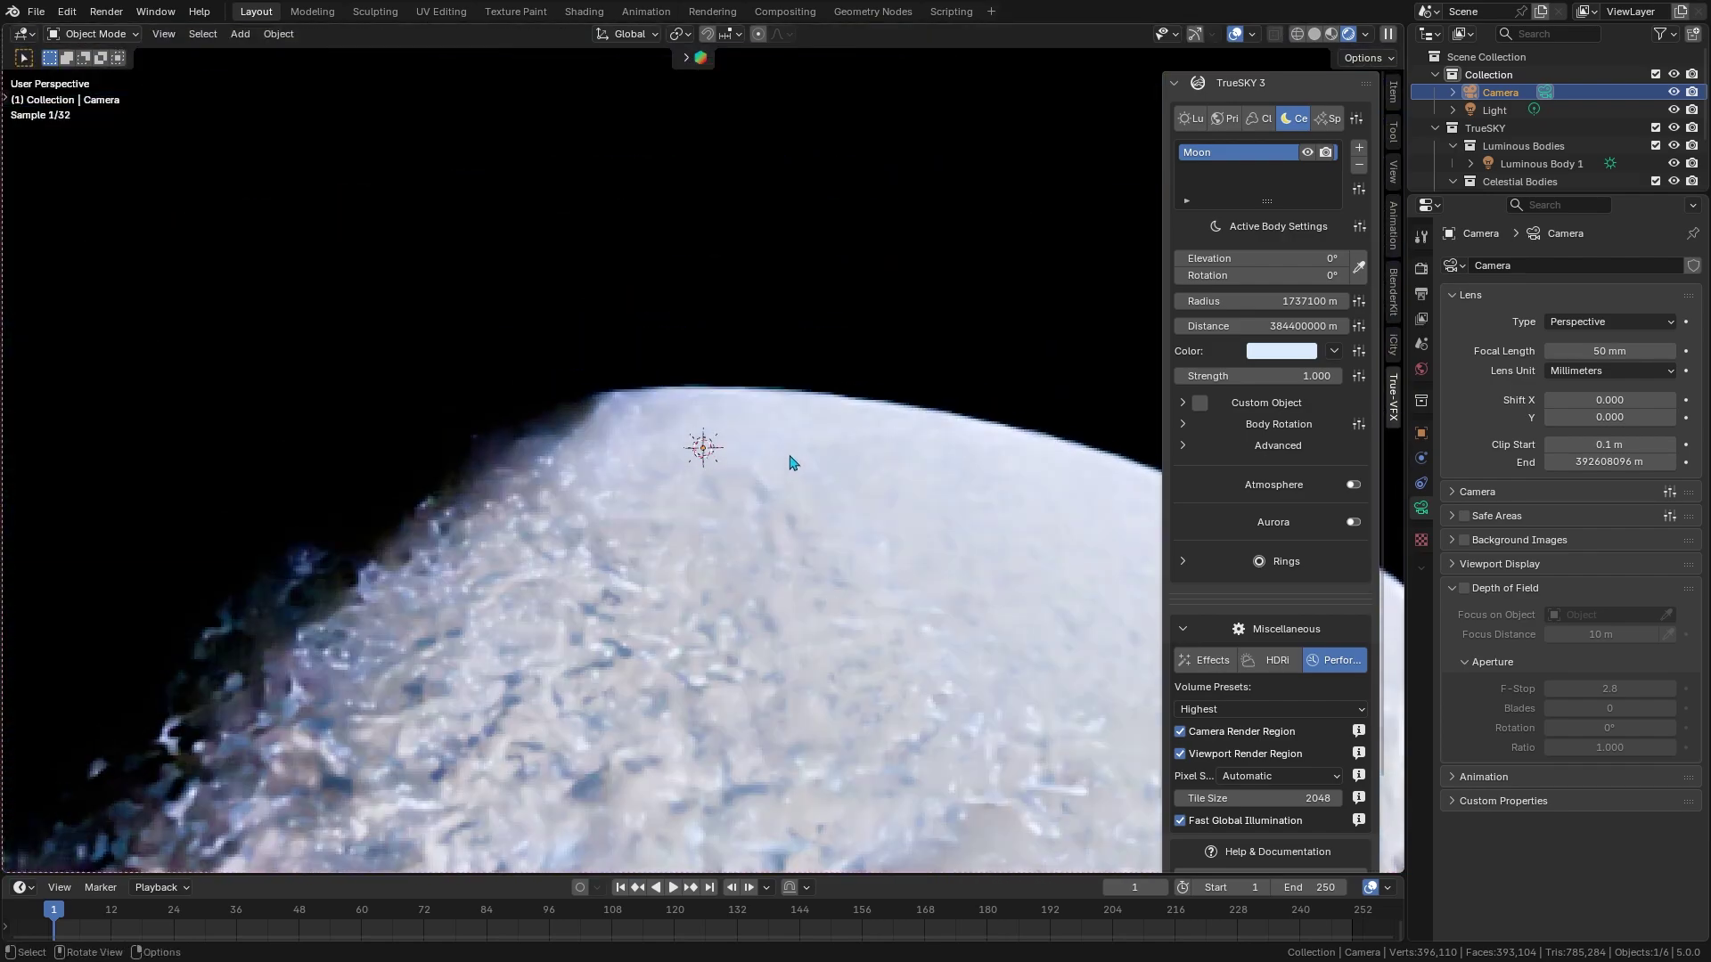
{"action": "scroll", "coordinate": [790, 463], "scroll_direction": "down", "scroll_amount": 2}
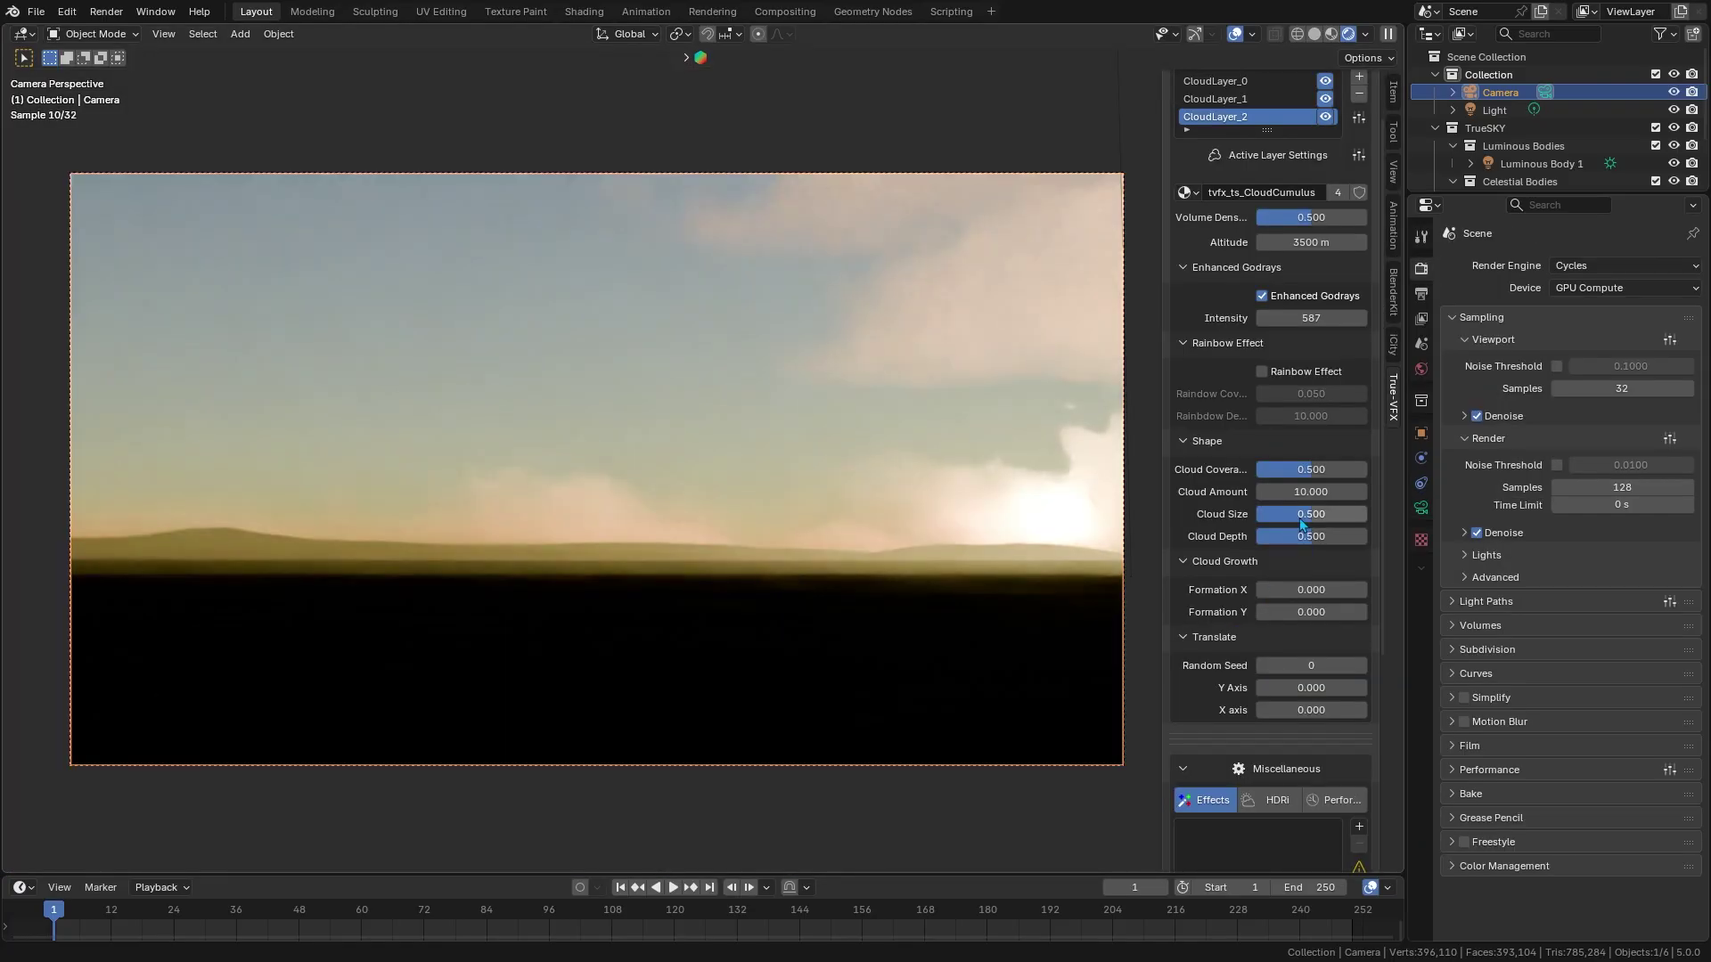
Step: Set the third cloud layer's depth and size to 1.000 and raise its cloud amount to about 20.6
{"action": "left_click_drag", "start_coordinate": [1311, 537], "coordinate": [1366, 537]}
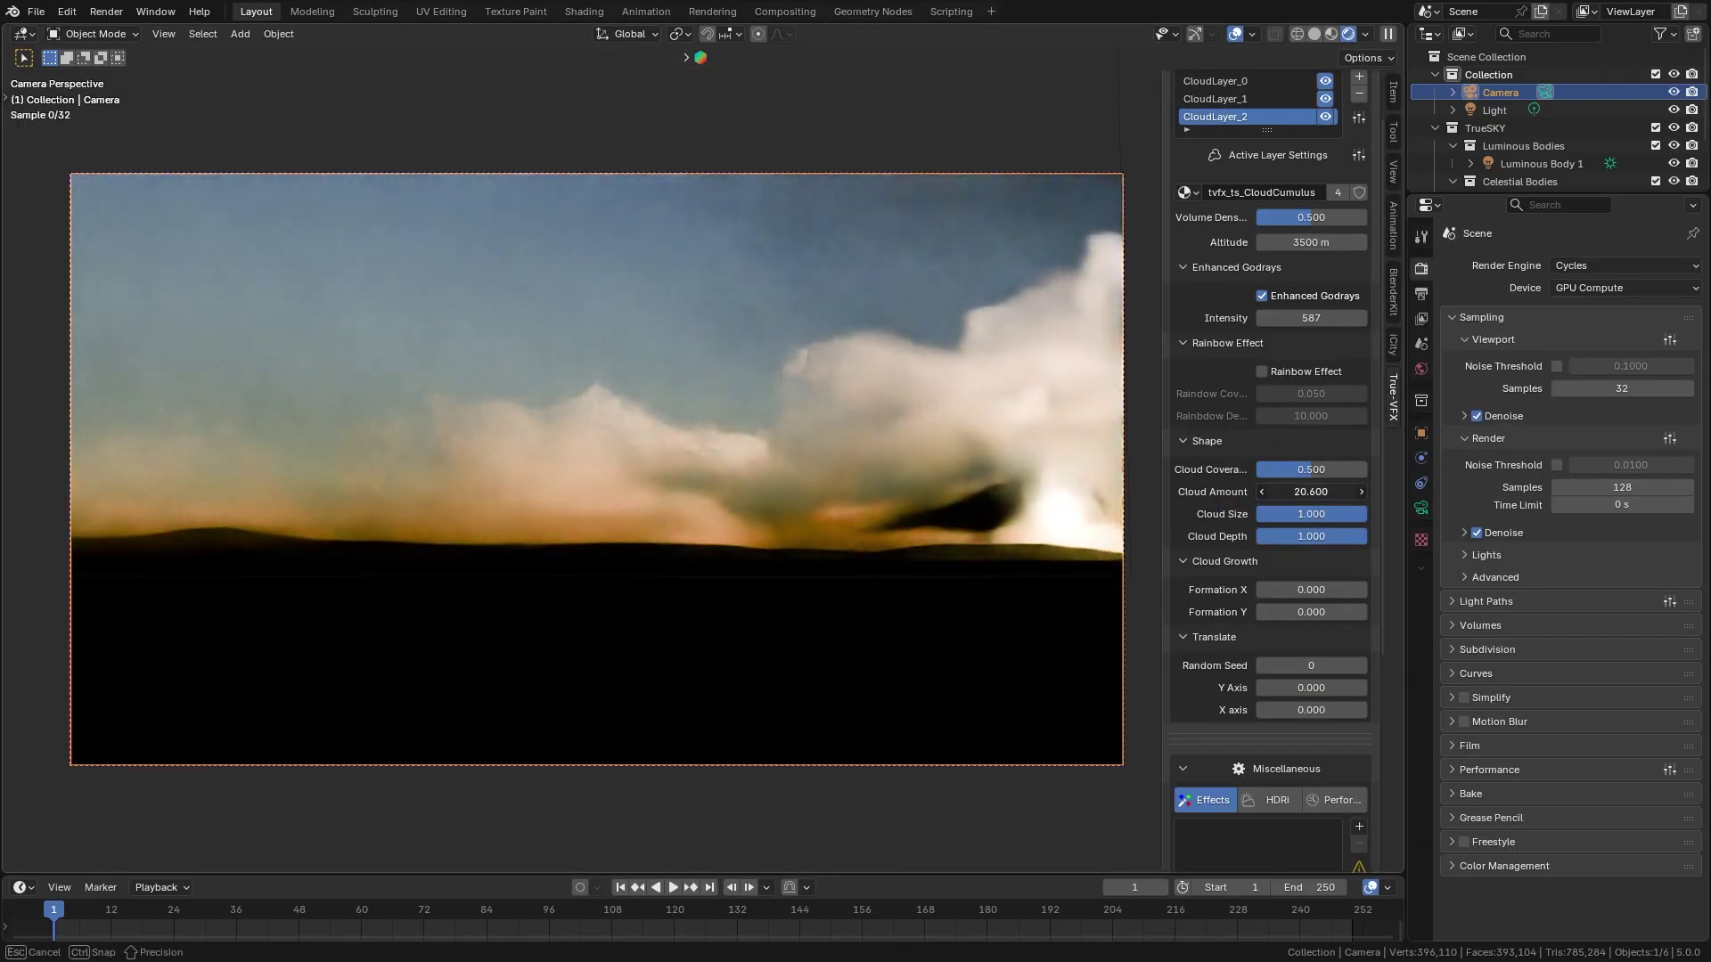
{"action": "mouse_move", "coordinate": [1310, 492]}
{"action": "left_mouse_down"}
{"action": "mouse_move", "coordinate": [1354, 492]}
{"action": "mouse_move", "coordinate": [1304, 468]}
{"action": "left_mouse_up"}
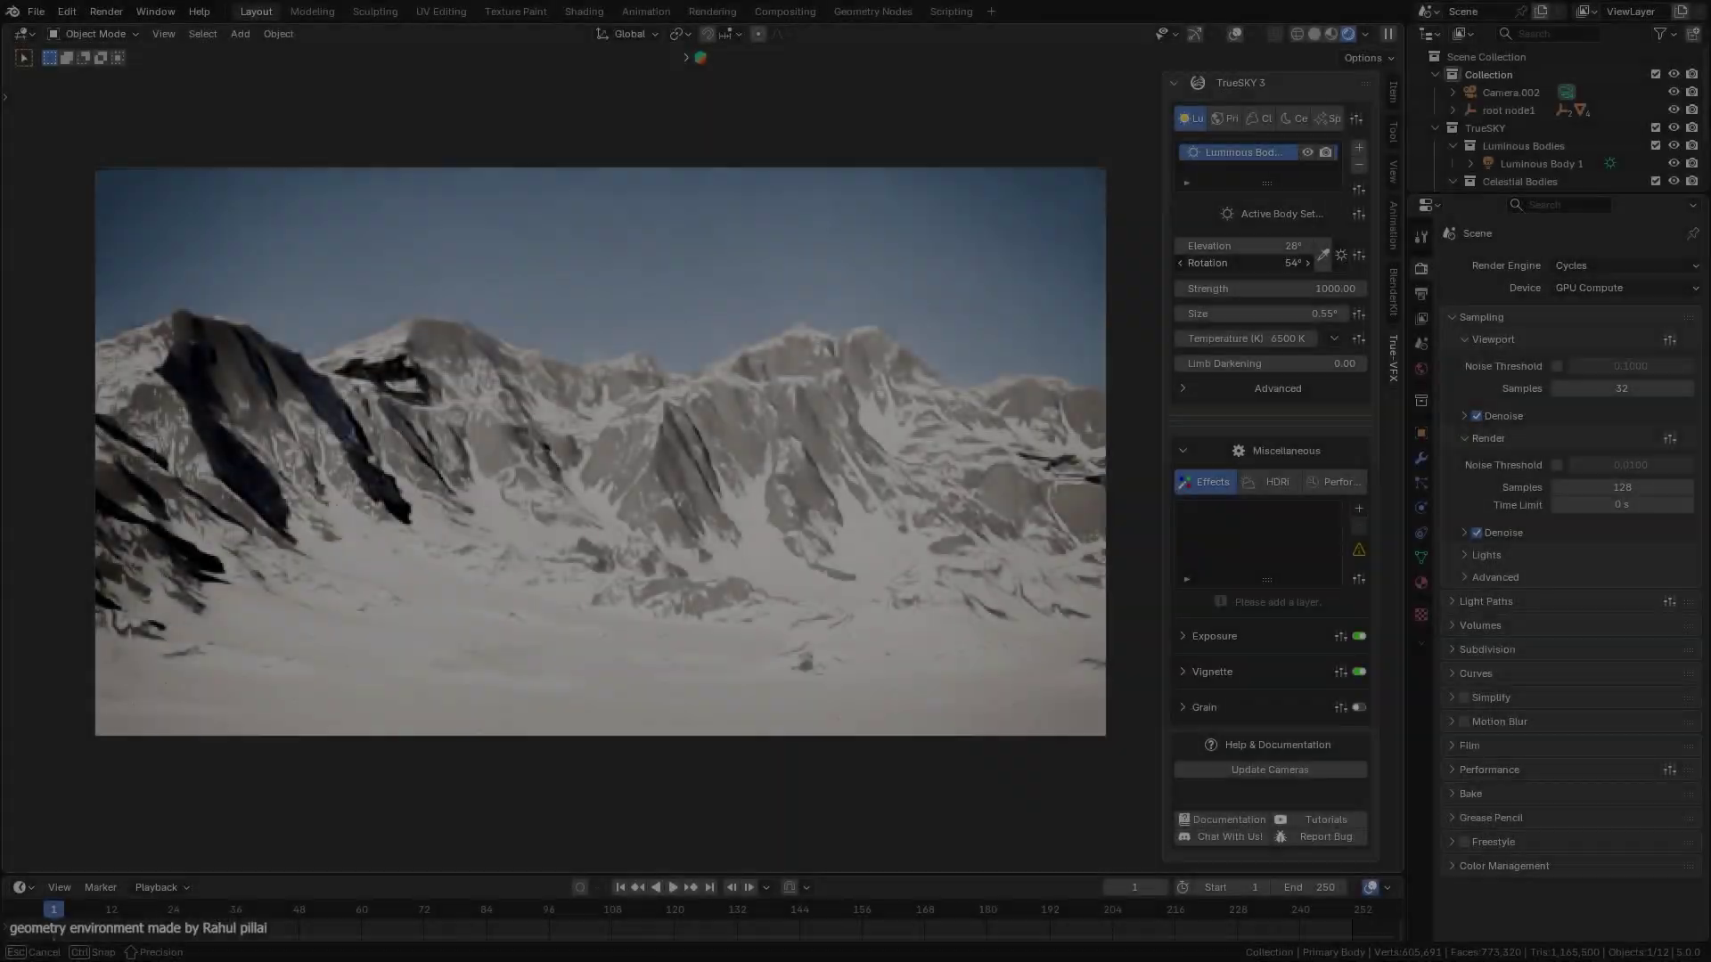
Step: Rotate the sun over the snowy mountains to 188° and check the primary body settings
{"action": "left_click_drag", "start_coordinate": [1243, 262], "coordinate": [1323, 263]}
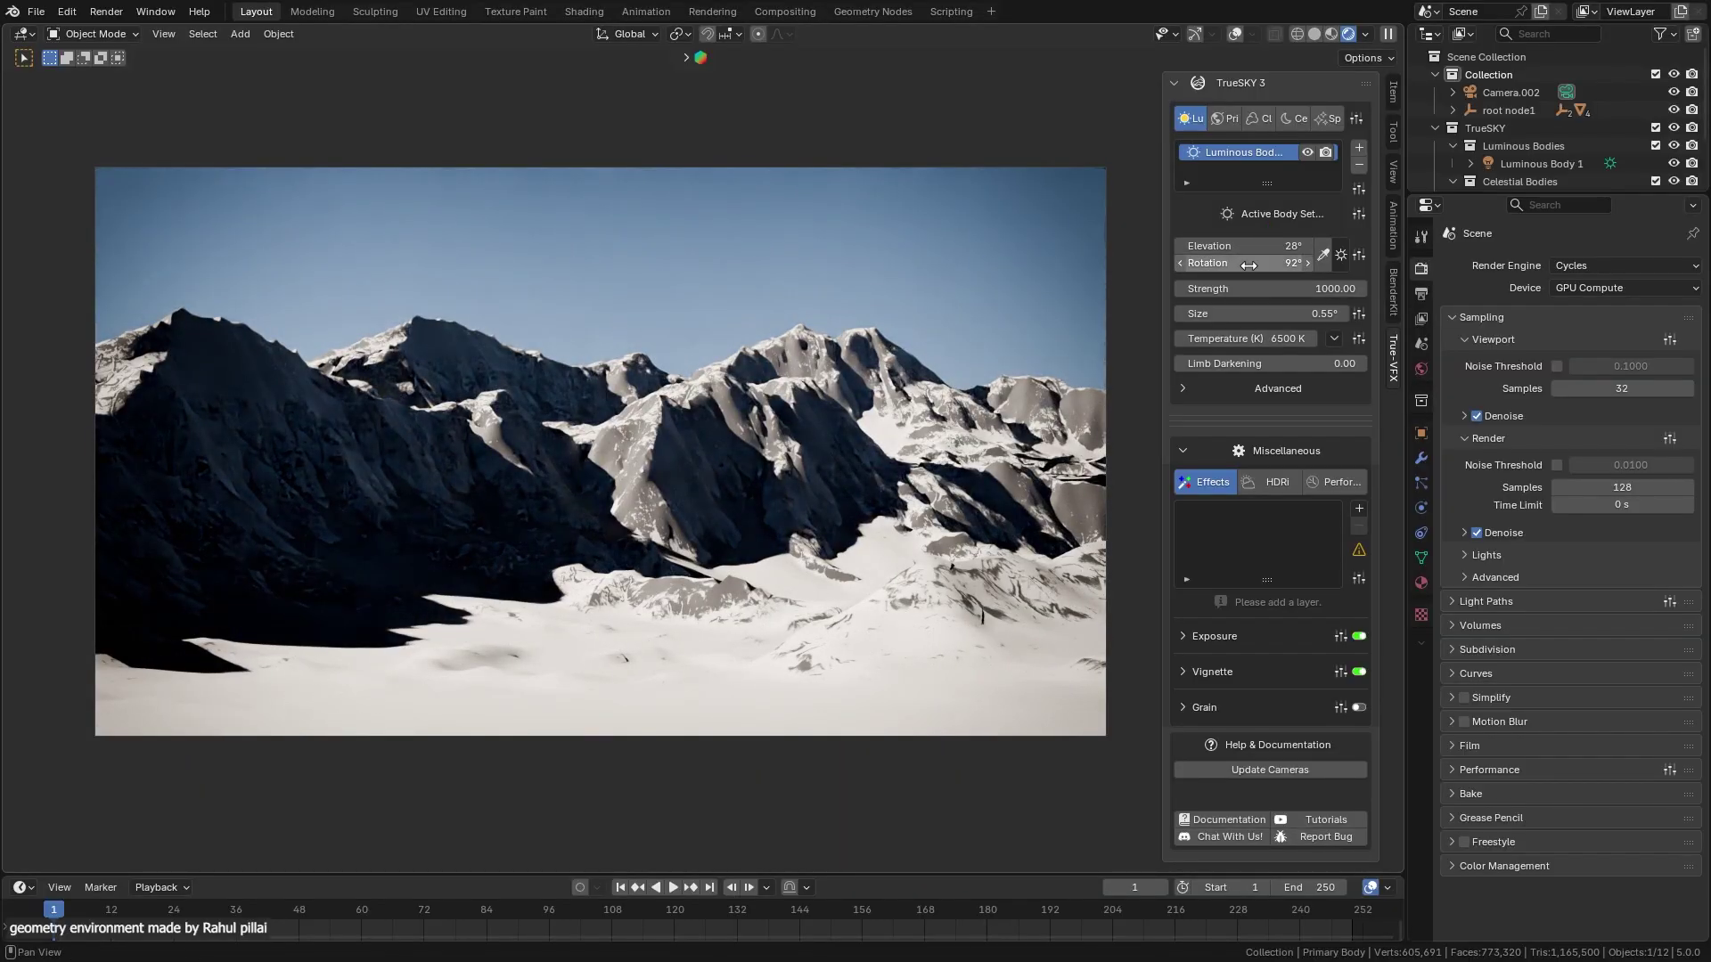
{"action": "left_click_drag", "start_coordinate": [1256, 262], "coordinate": [1282, 263]}
{"action": "left_click", "coordinate": [1224, 118]}
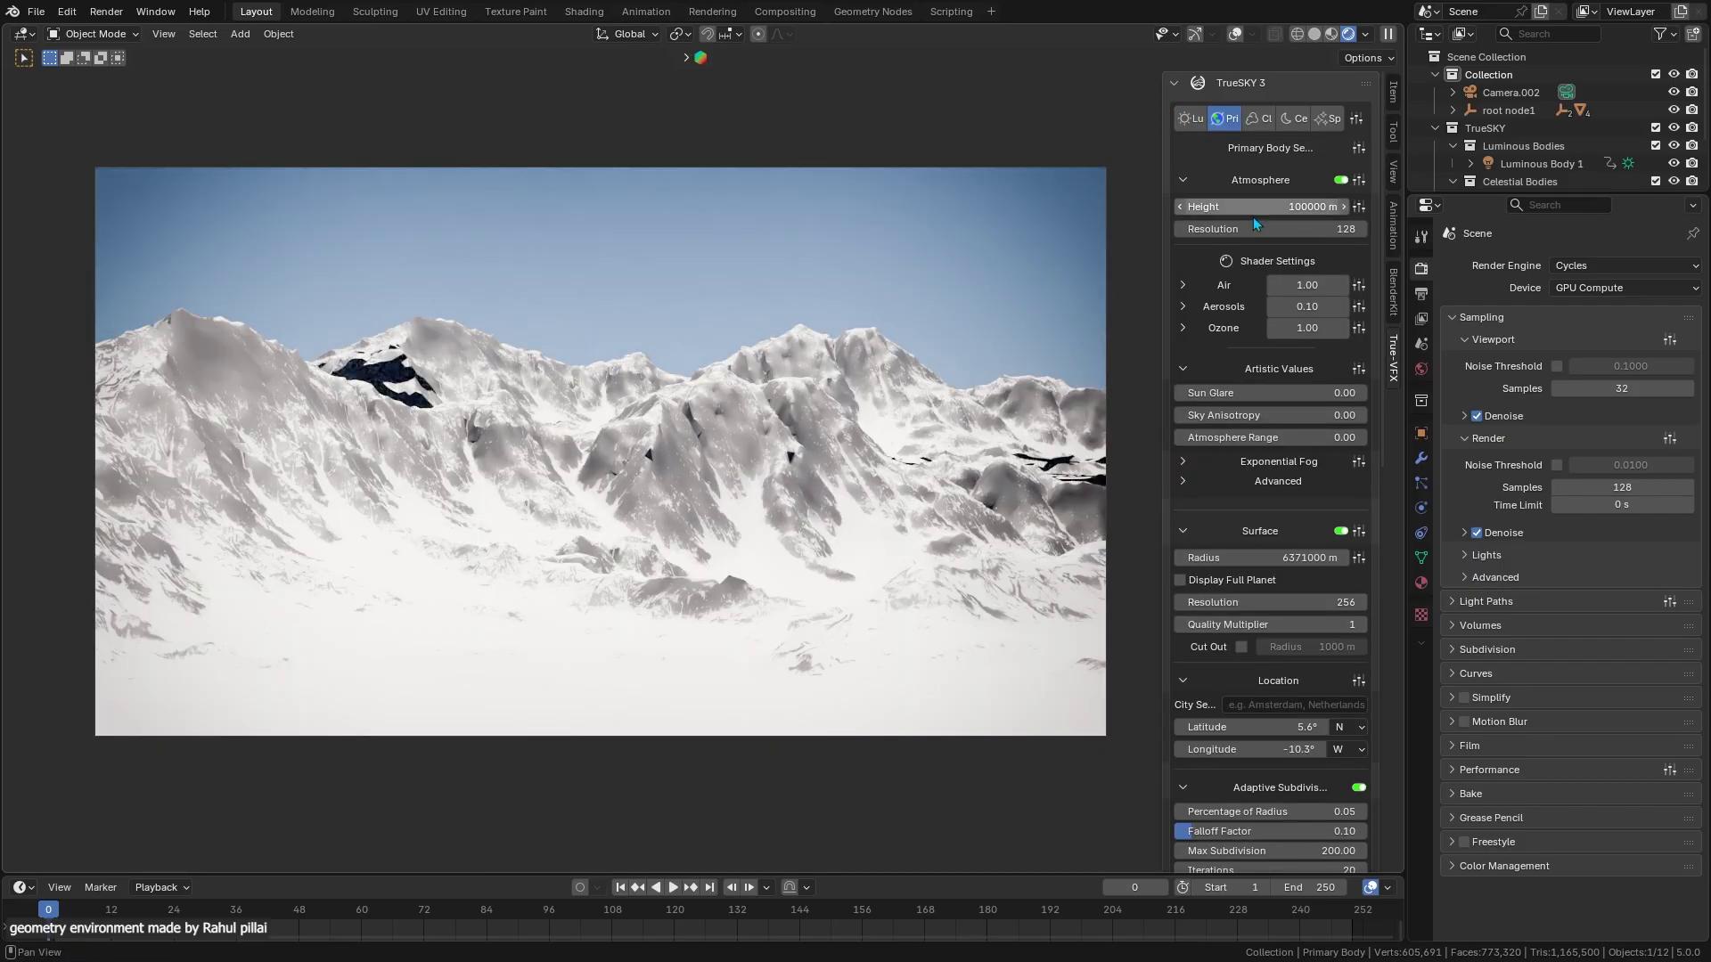
{"action": "left_click", "coordinate": [1192, 118]}
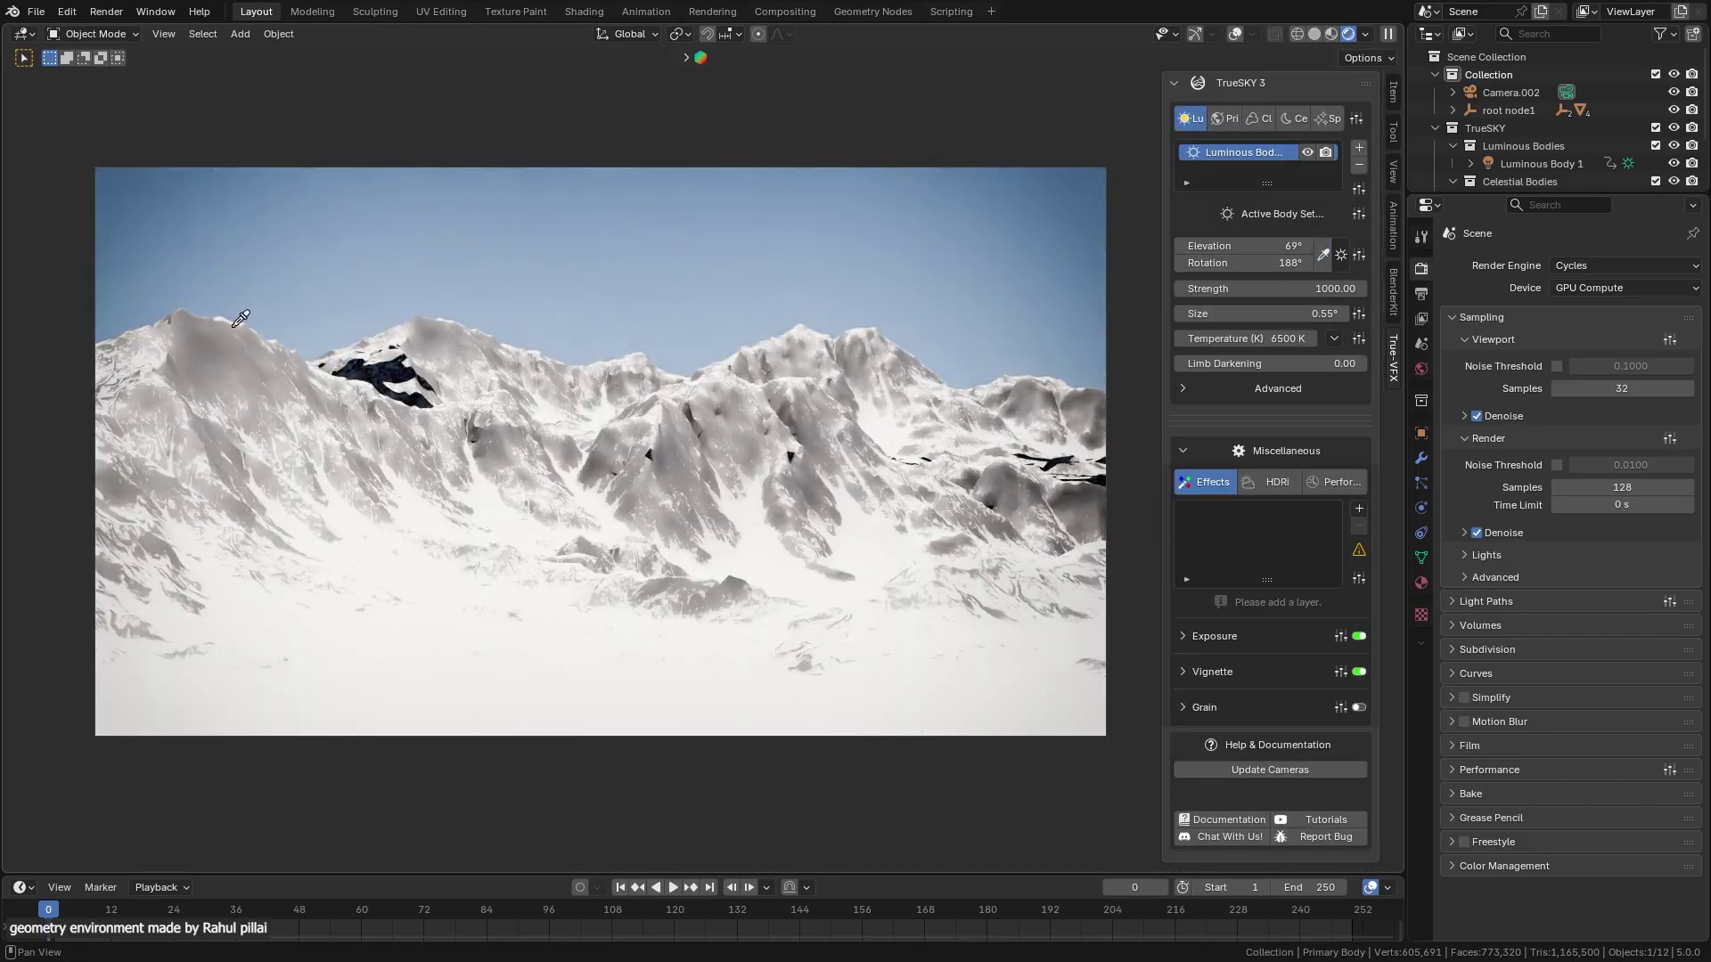
Step: Place the sun just above the mountain ridge at the render's far left, and lower its elevation to -14°
{"action": "left_click", "coordinate": [125, 320]}
{"action": "left_click_drag", "start_coordinate": [1162, 133], "coordinate": [1108, 134]}
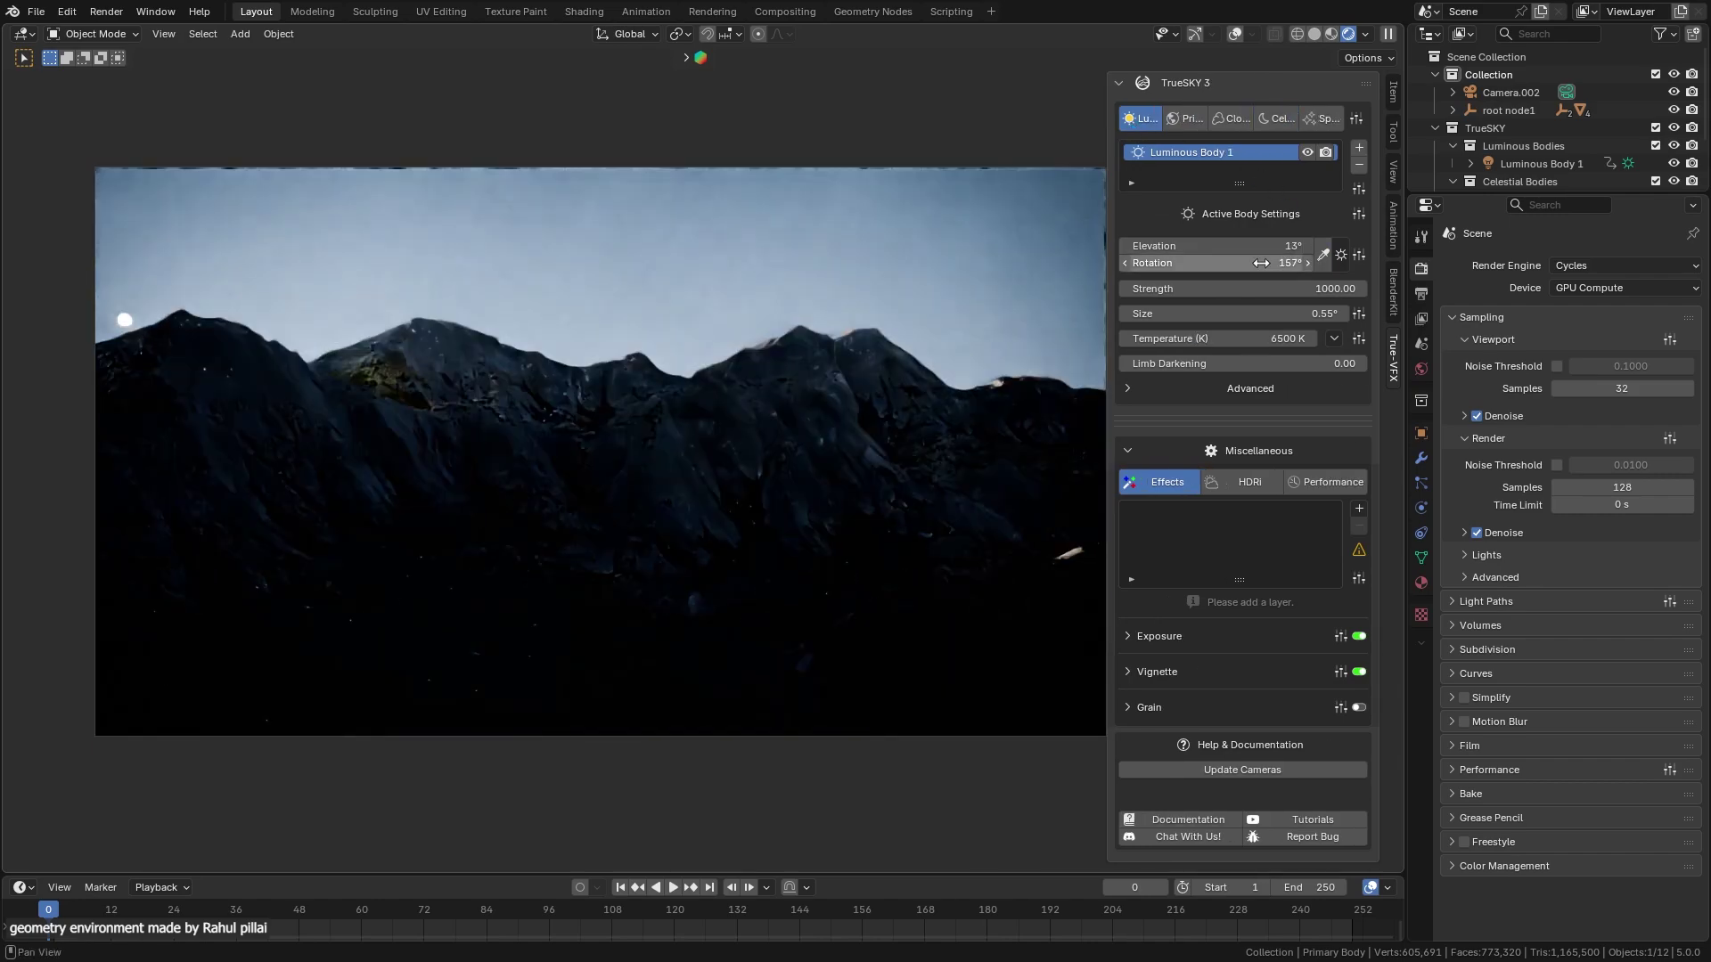
{"action": "left_click_drag", "start_coordinate": [1261, 246], "coordinate": [1235, 245]}
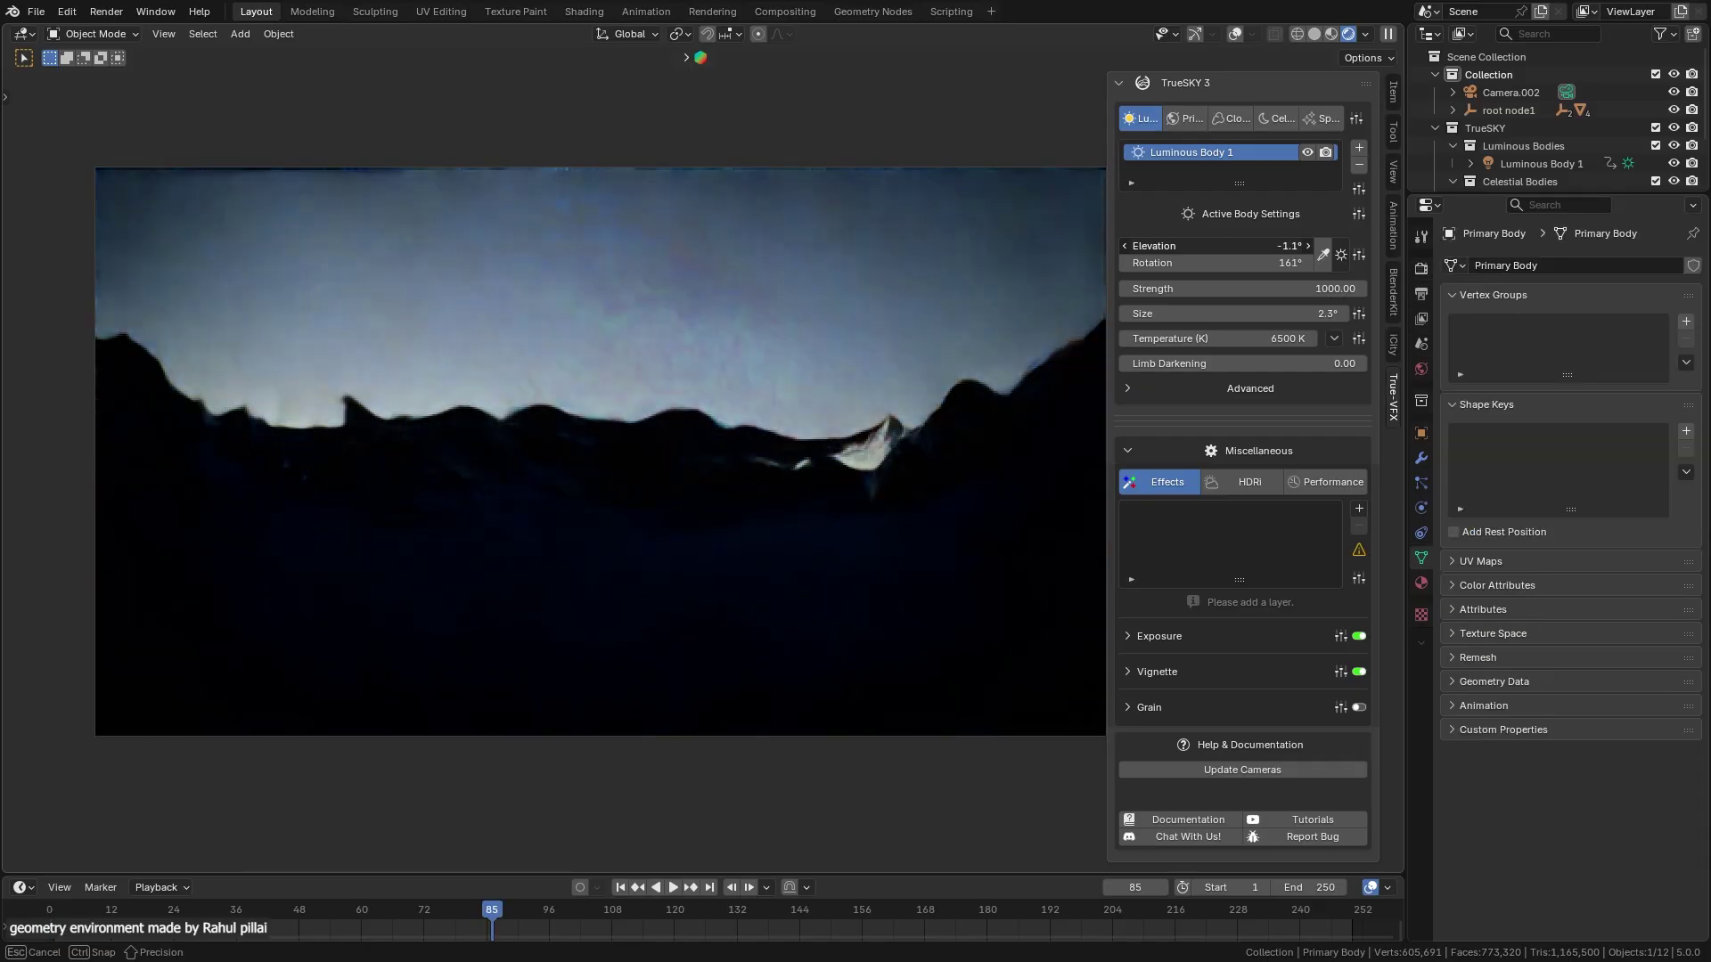
{"action": "mouse_move", "coordinate": [1174, 245]}
{"action": "left_mouse_down"}
{"action": "mouse_move", "coordinate": [1154, 245]}
{"action": "mouse_move", "coordinate": [1174, 245]}
{"action": "left_mouse_up"}
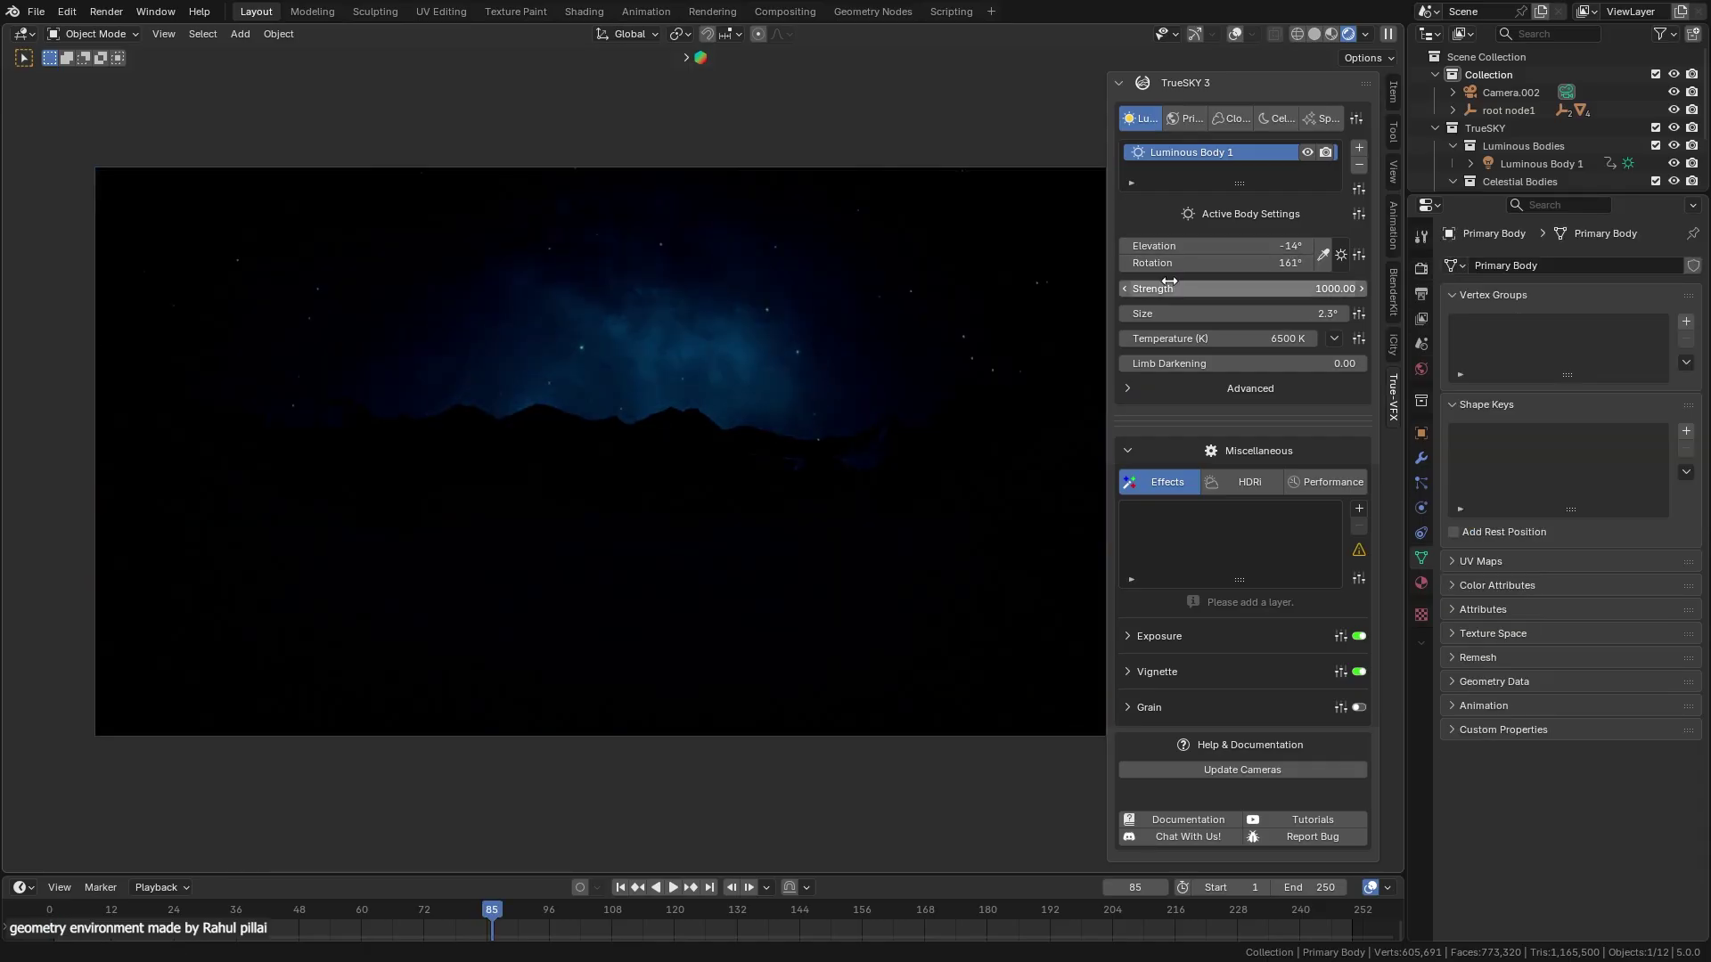
Step: Choose the Violet Veil Nebula HDRI as the space background
{"action": "left_click", "coordinate": [1321, 118]}
{"action": "left_click", "coordinate": [1243, 218]}
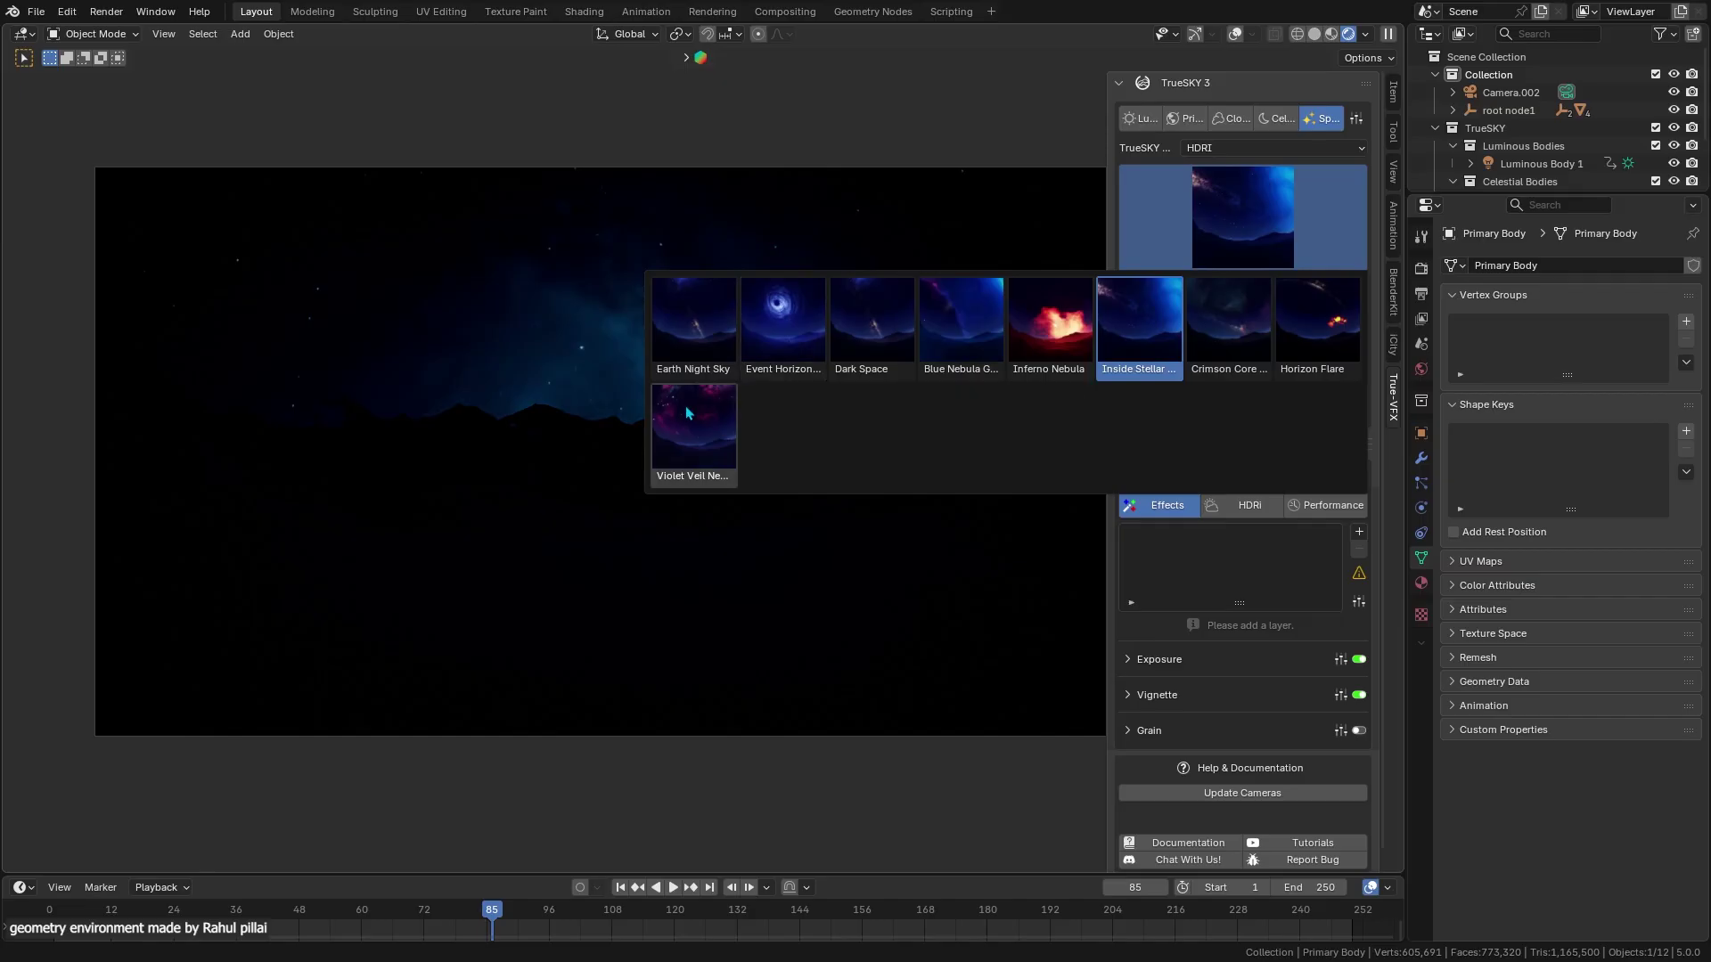
{"action": "left_click", "coordinate": [768, 341]}
{"action": "left_click", "coordinate": [1243, 219]}
{"action": "left_click", "coordinate": [693, 426]}
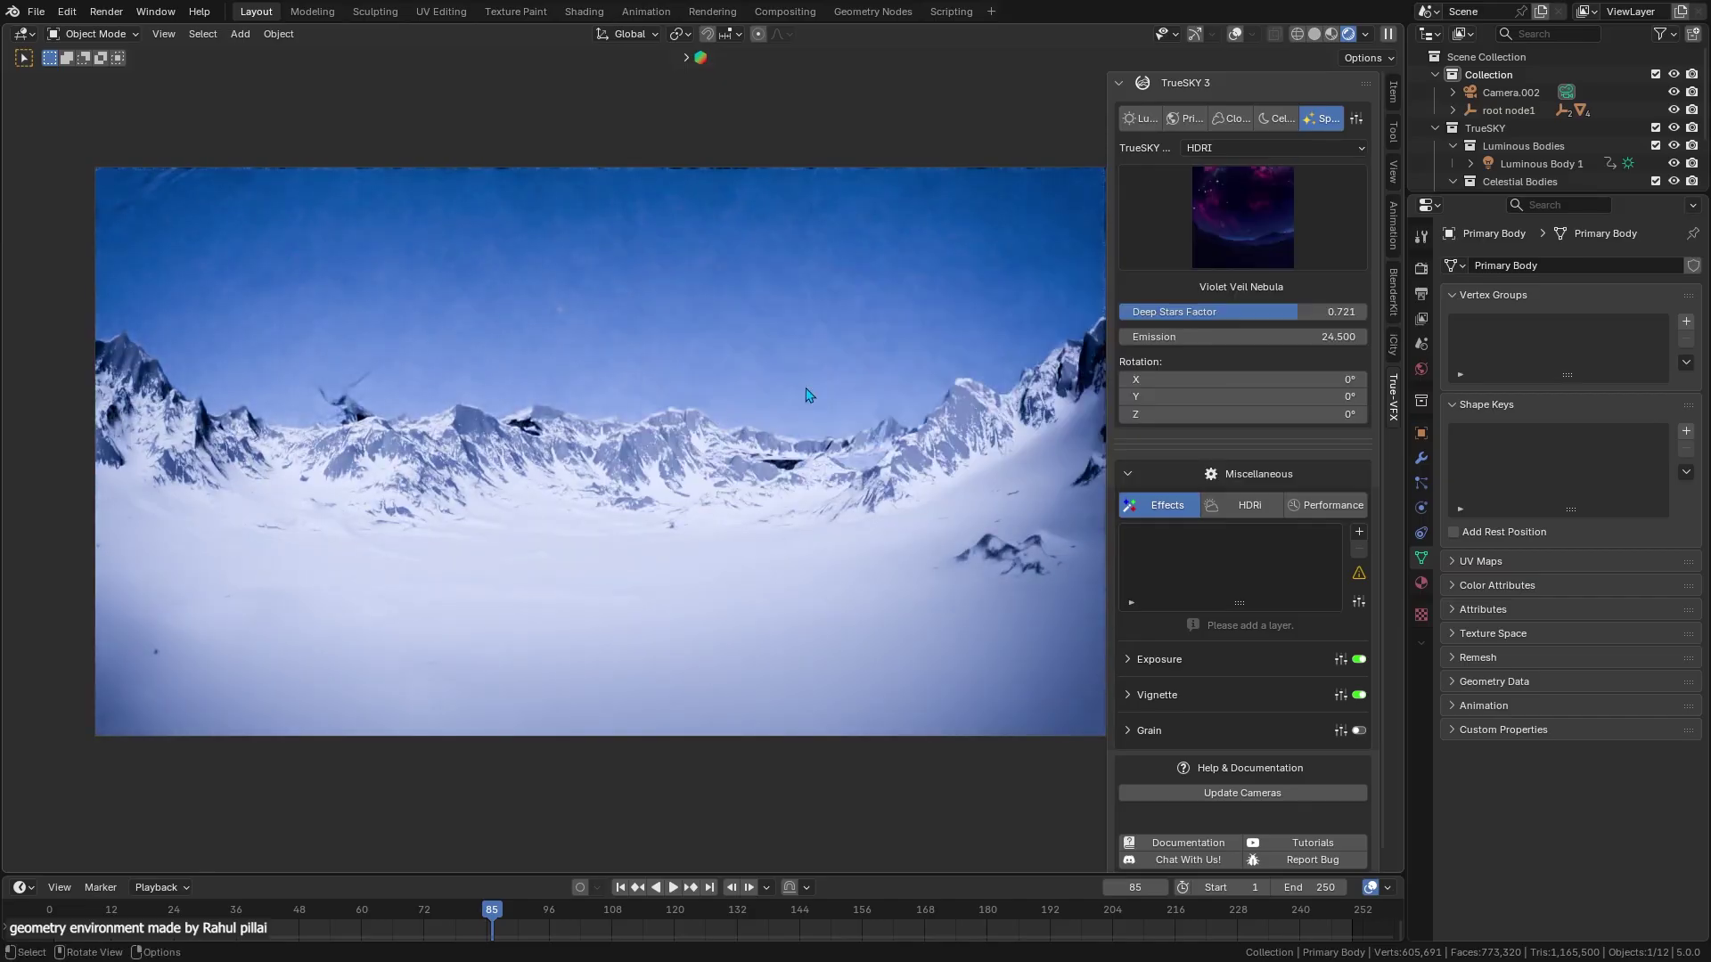
Step: Lower the emission of the Violet Veil Nebula space background
{"action": "left_click_drag", "start_coordinate": [1265, 337], "coordinate": [1190, 337]}
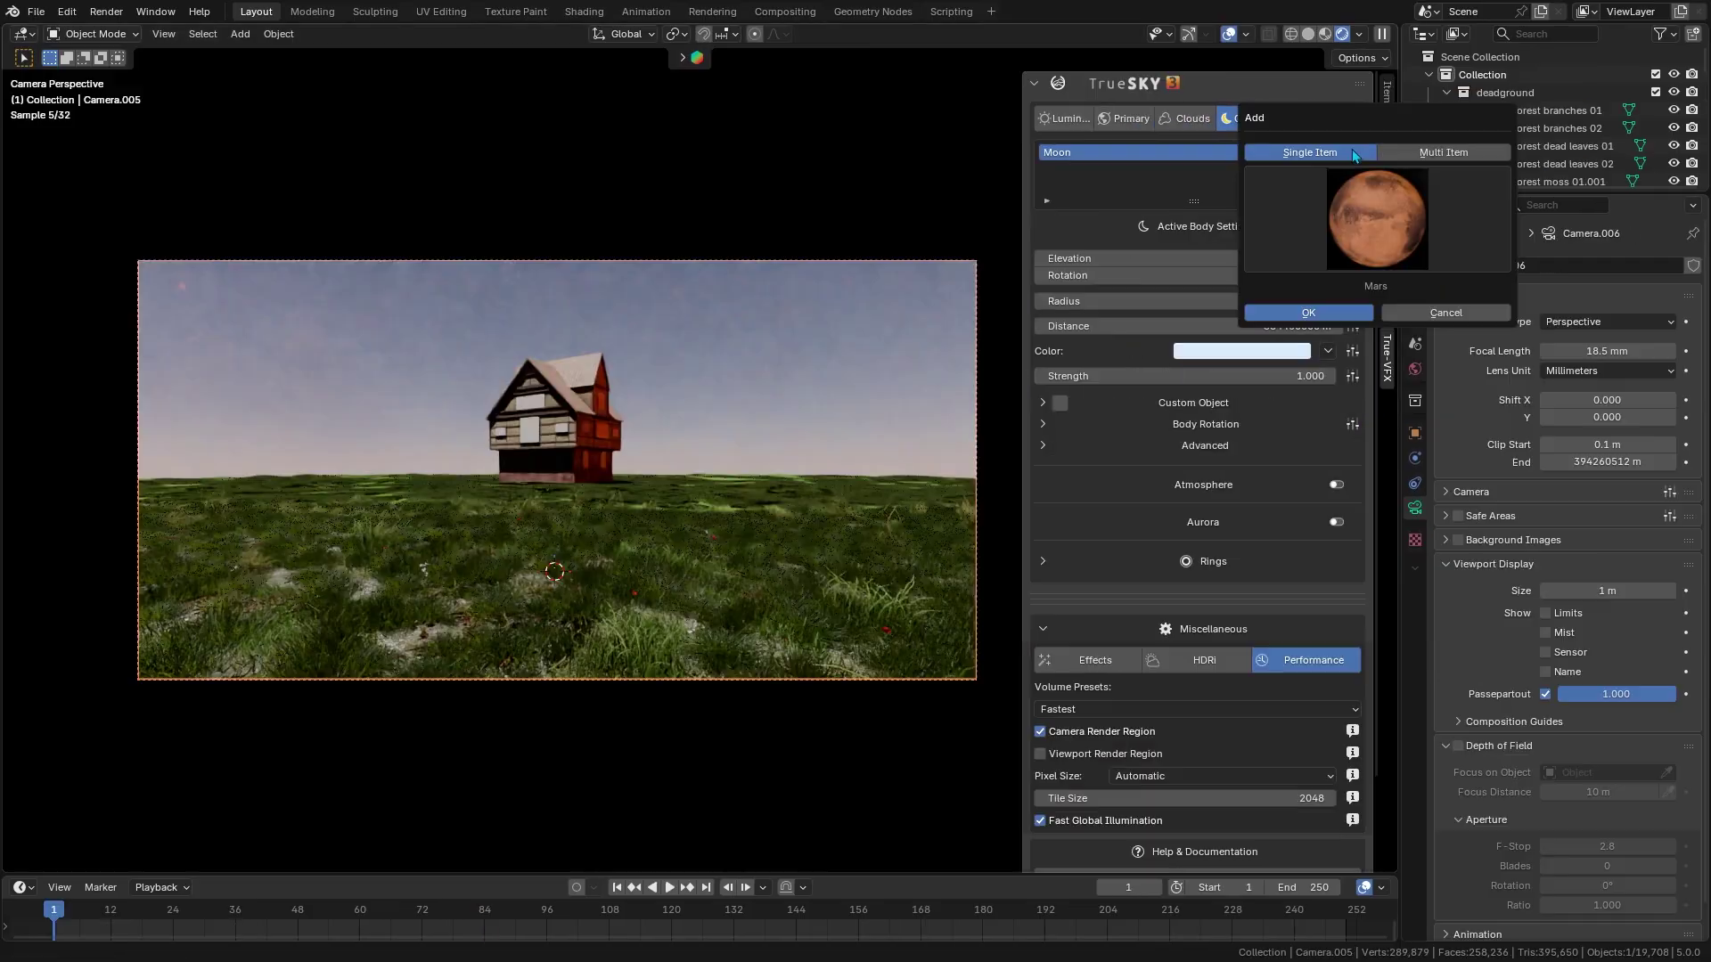
Step: Add a ringed planet as a single celestial body and place it right of the house at elevation 7.2° and rotation -48°
{"action": "left_click", "coordinate": [1381, 237]}
{"action": "left_click", "coordinate": [1291, 320]}
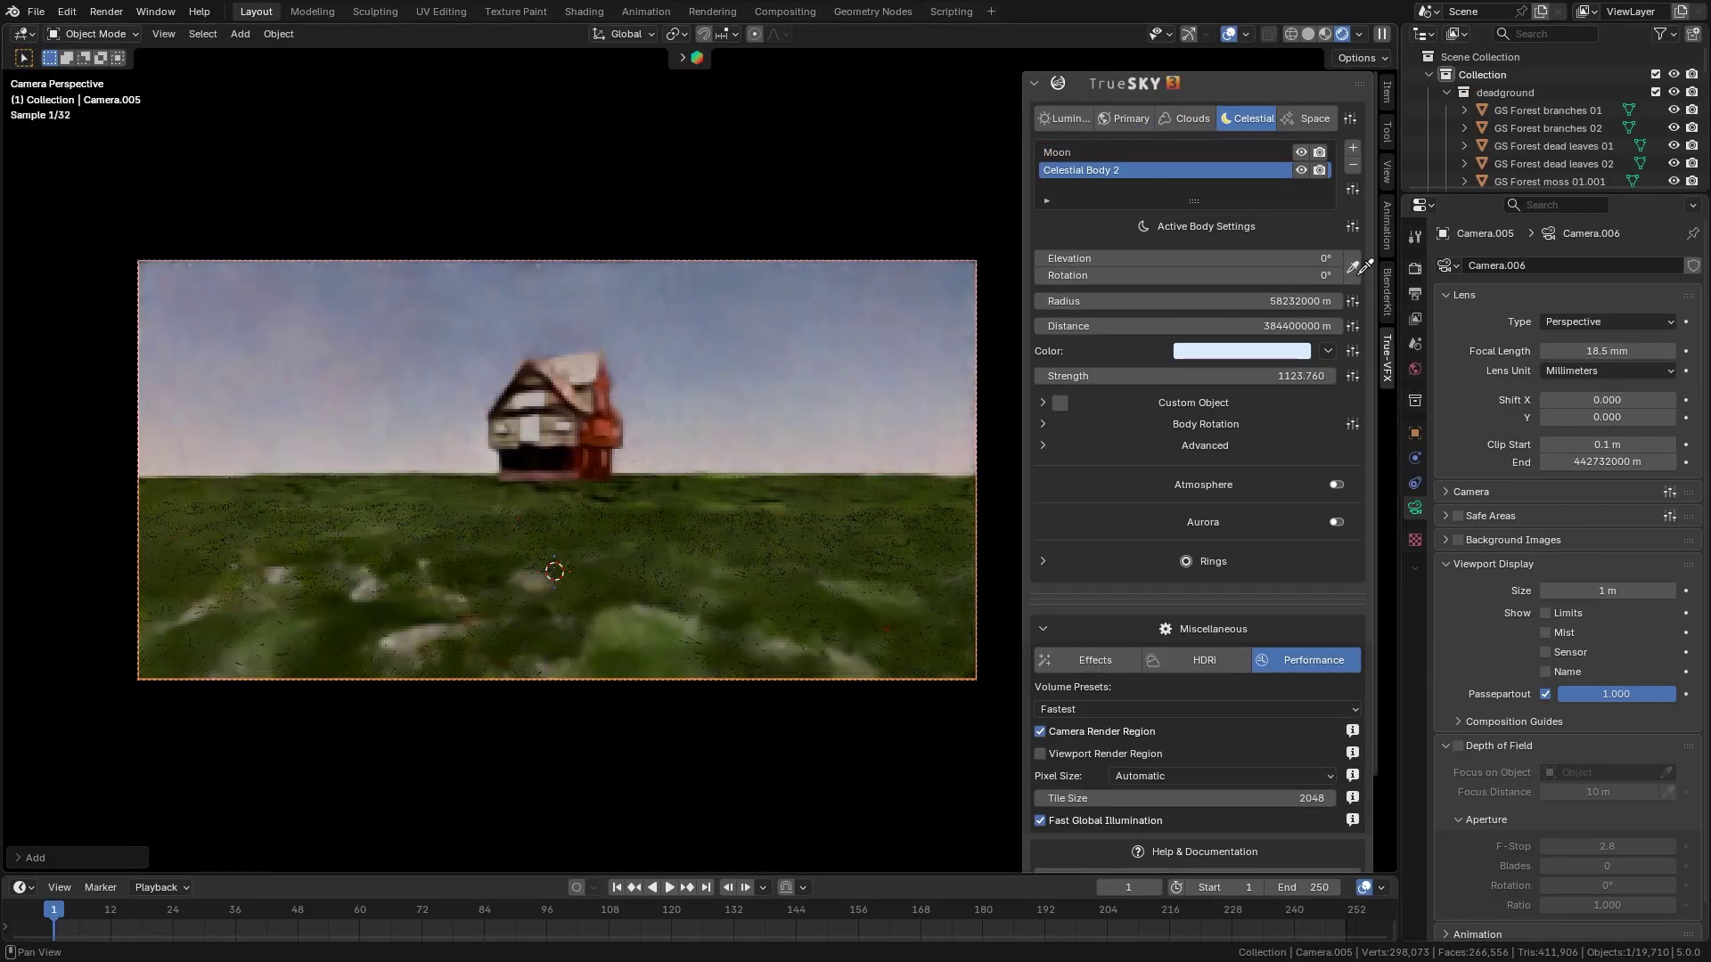
{"action": "left_click", "coordinate": [947, 355]}
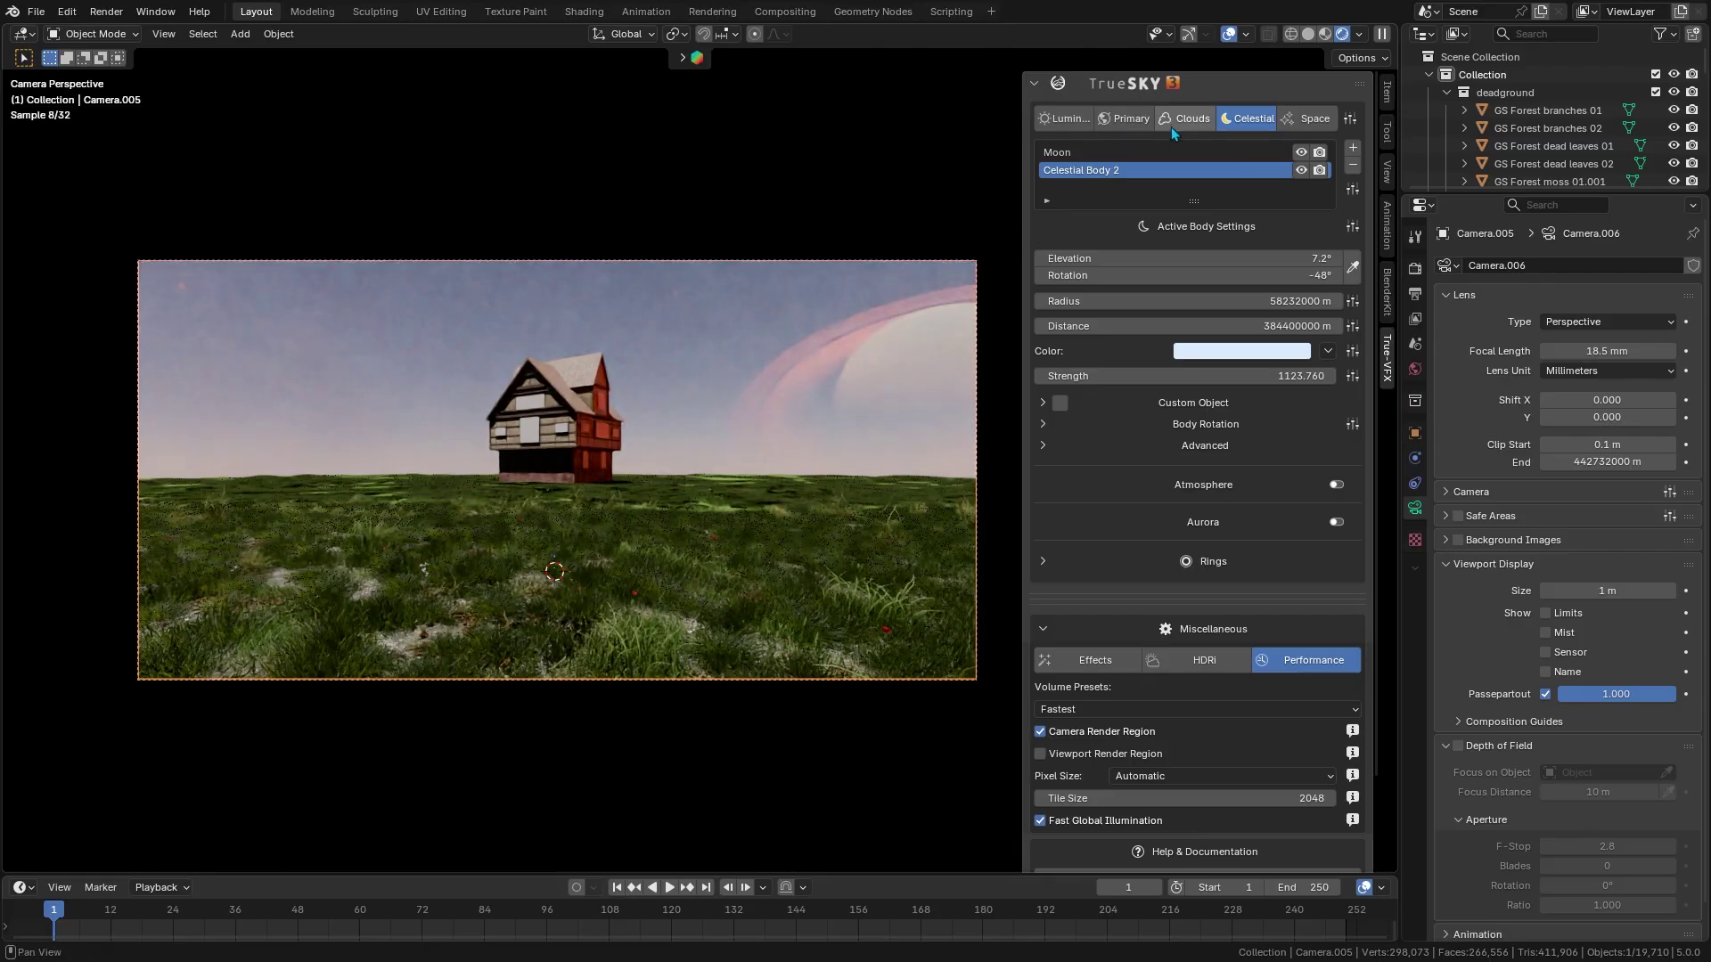
Step: Disable Luminous Body 1 in the viewport, check the cloud layer settings and return to Celestial Body 2's settings
{"action": "left_click", "coordinate": [1065, 118]}
{"action": "left_click", "coordinate": [1301, 153]}
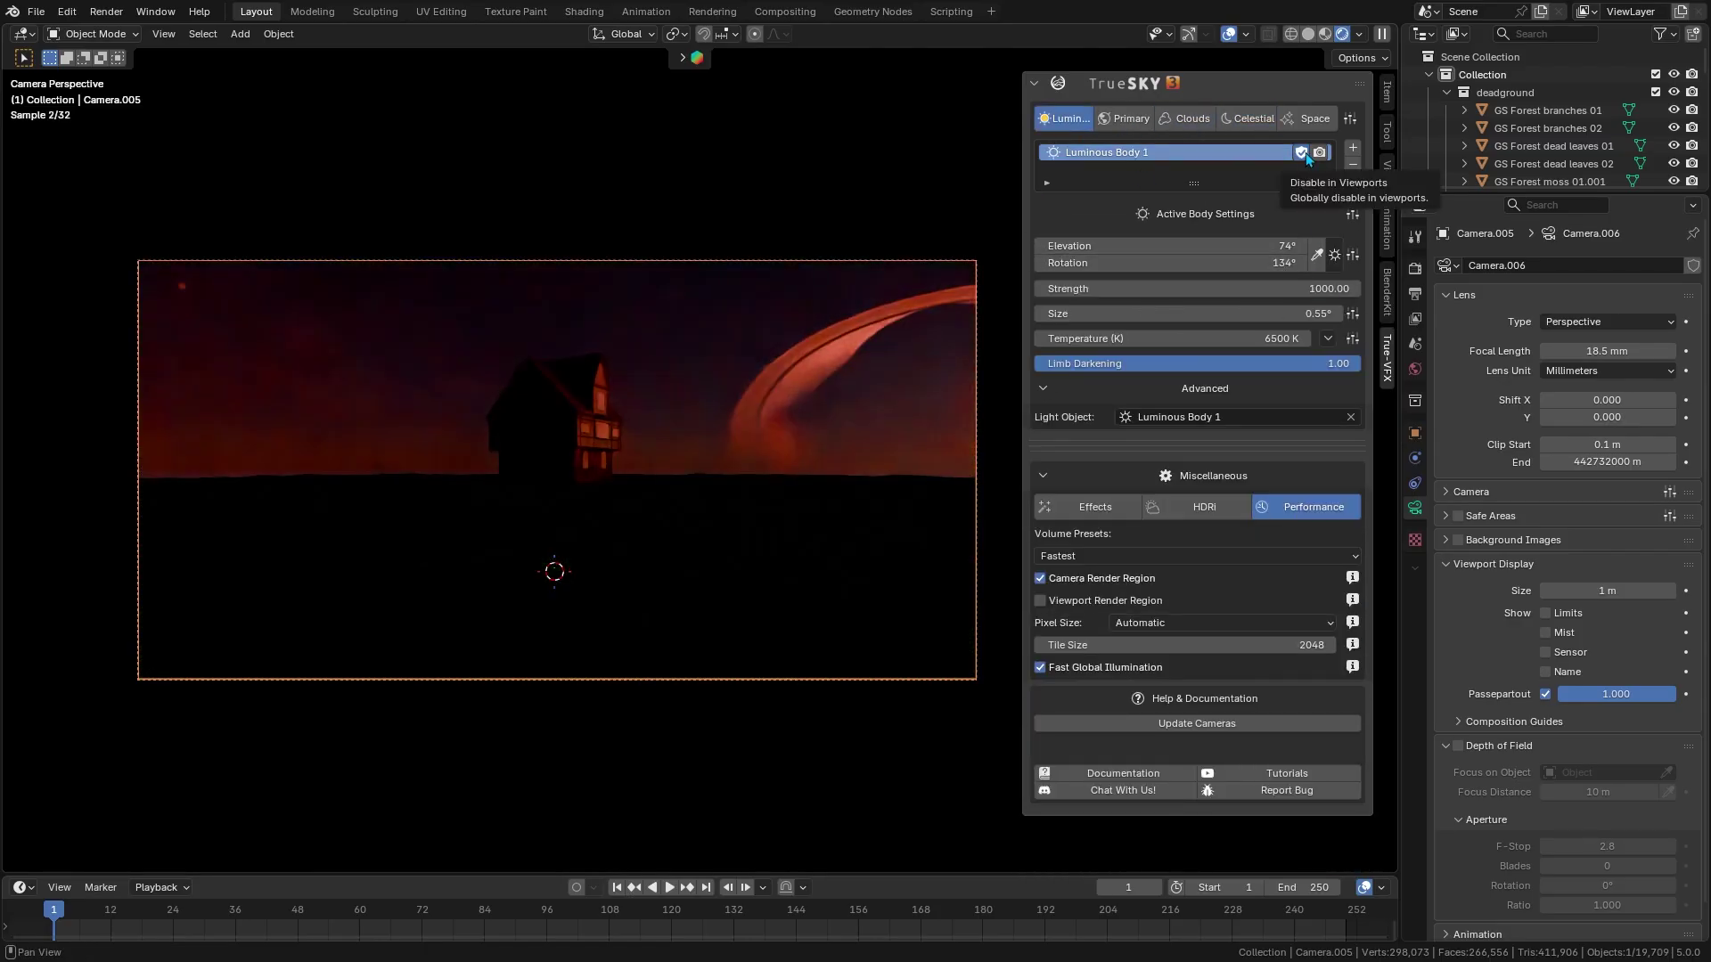
{"action": "left_click", "coordinate": [1199, 126]}
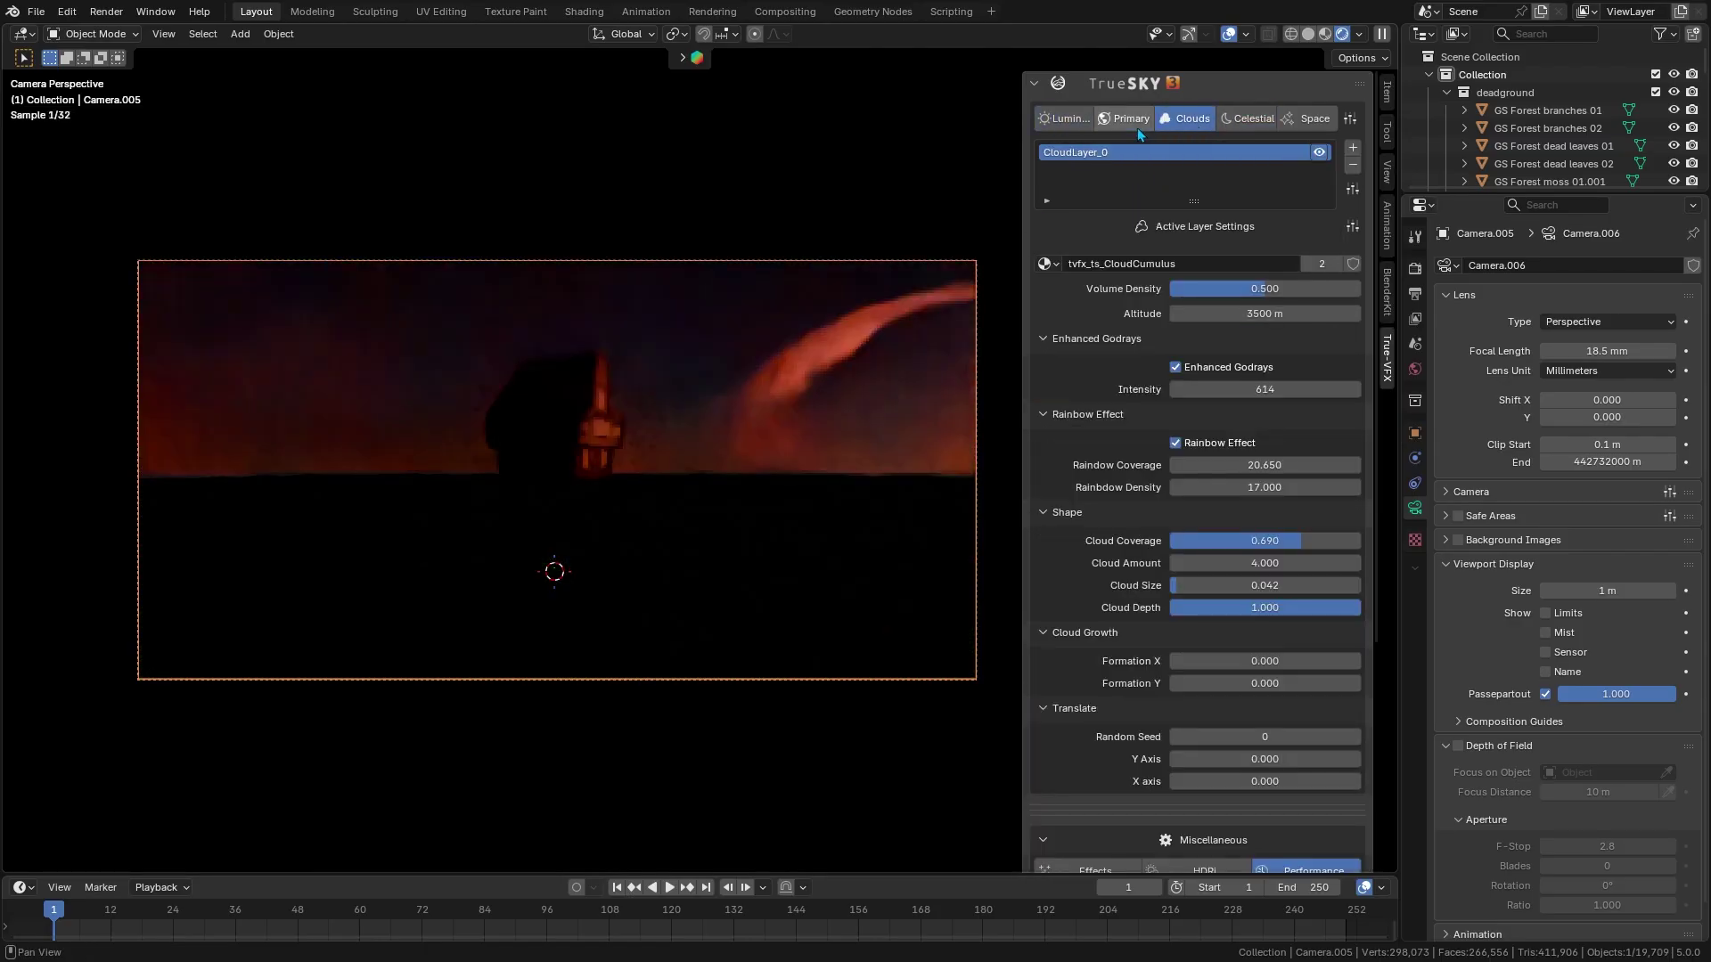
{"action": "left_click", "coordinate": [1234, 119]}
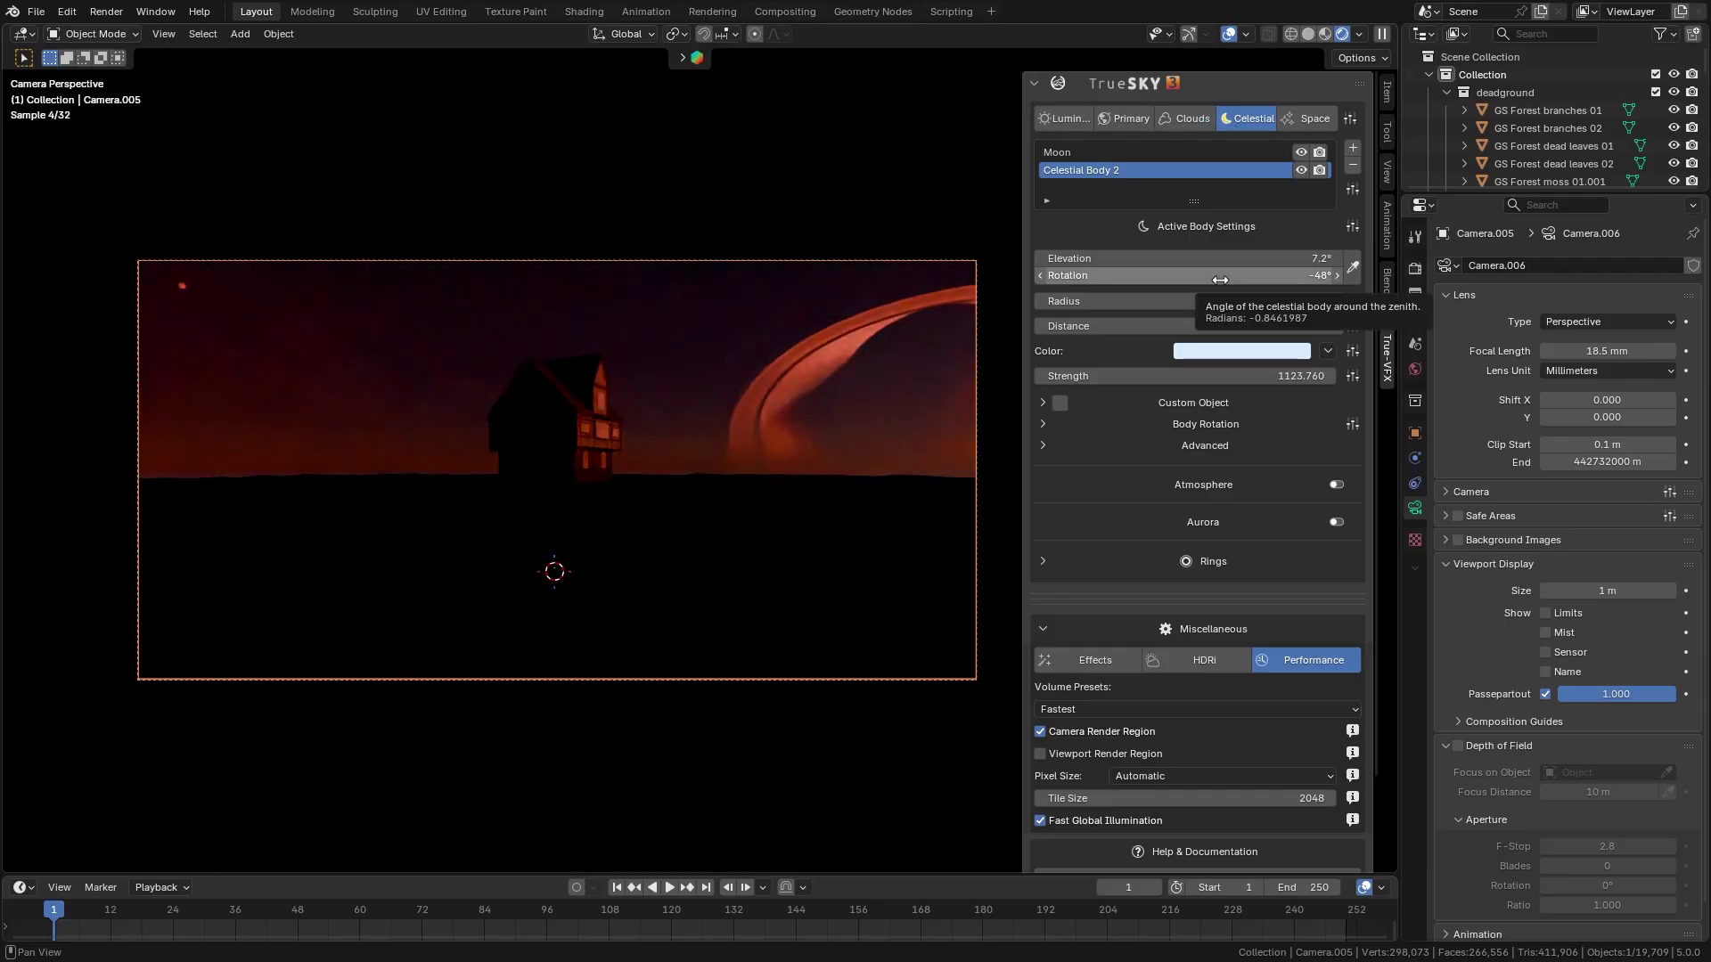
Step: Examine the ringed planet's advanced settings and its ring settings, trying out a ring value
{"action": "scroll", "coordinate": [1069, 357], "scroll_direction": "down", "scroll_amount": 3}
{"action": "left_click", "coordinate": [1042, 347]}
{"action": "left_click", "coordinate": [1042, 348]}
{"action": "left_click", "coordinate": [1042, 463]}
{"action": "scroll", "coordinate": [1159, 499], "scroll_direction": "down", "scroll_amount": 3}
{"action": "left_click_drag", "start_coordinate": [1261, 527], "coordinate": [1187, 511]}
{"action": "key", "text": "Escape"}
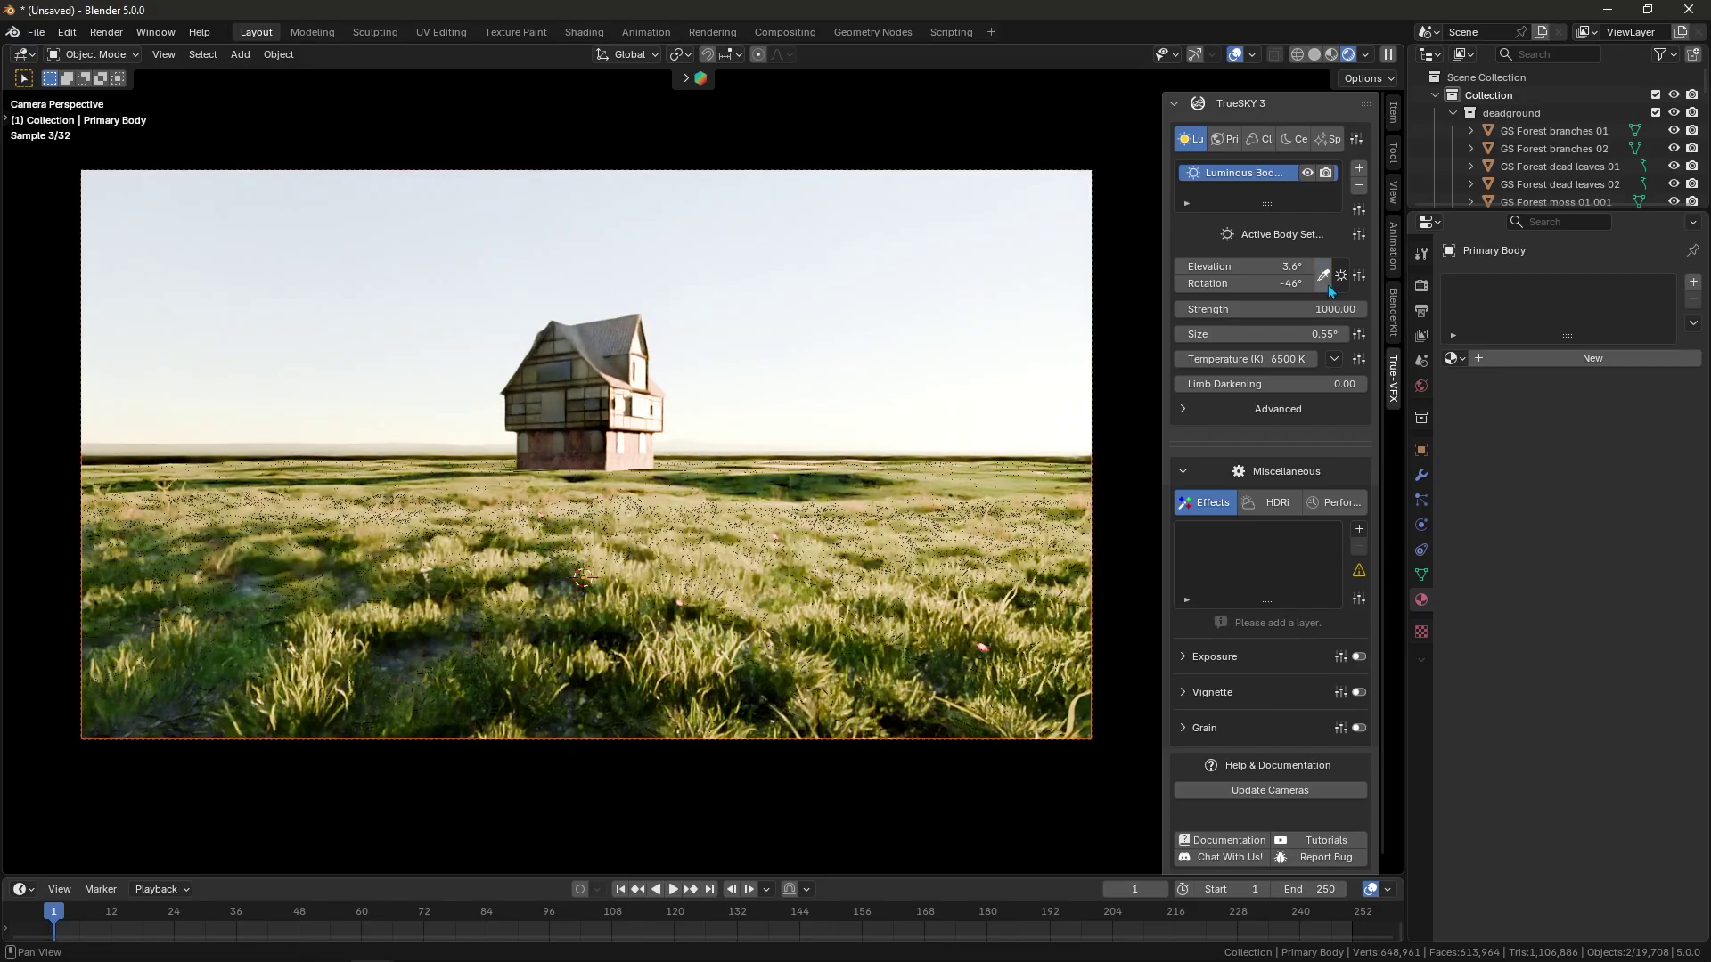
Step: Set the sun's rotation to -52° and elevation to 1.8° in the house scene, and add Sun Glint and Sun Bloom effects
{"action": "left_click_drag", "start_coordinate": [1296, 283], "coordinate": [1179, 284]}
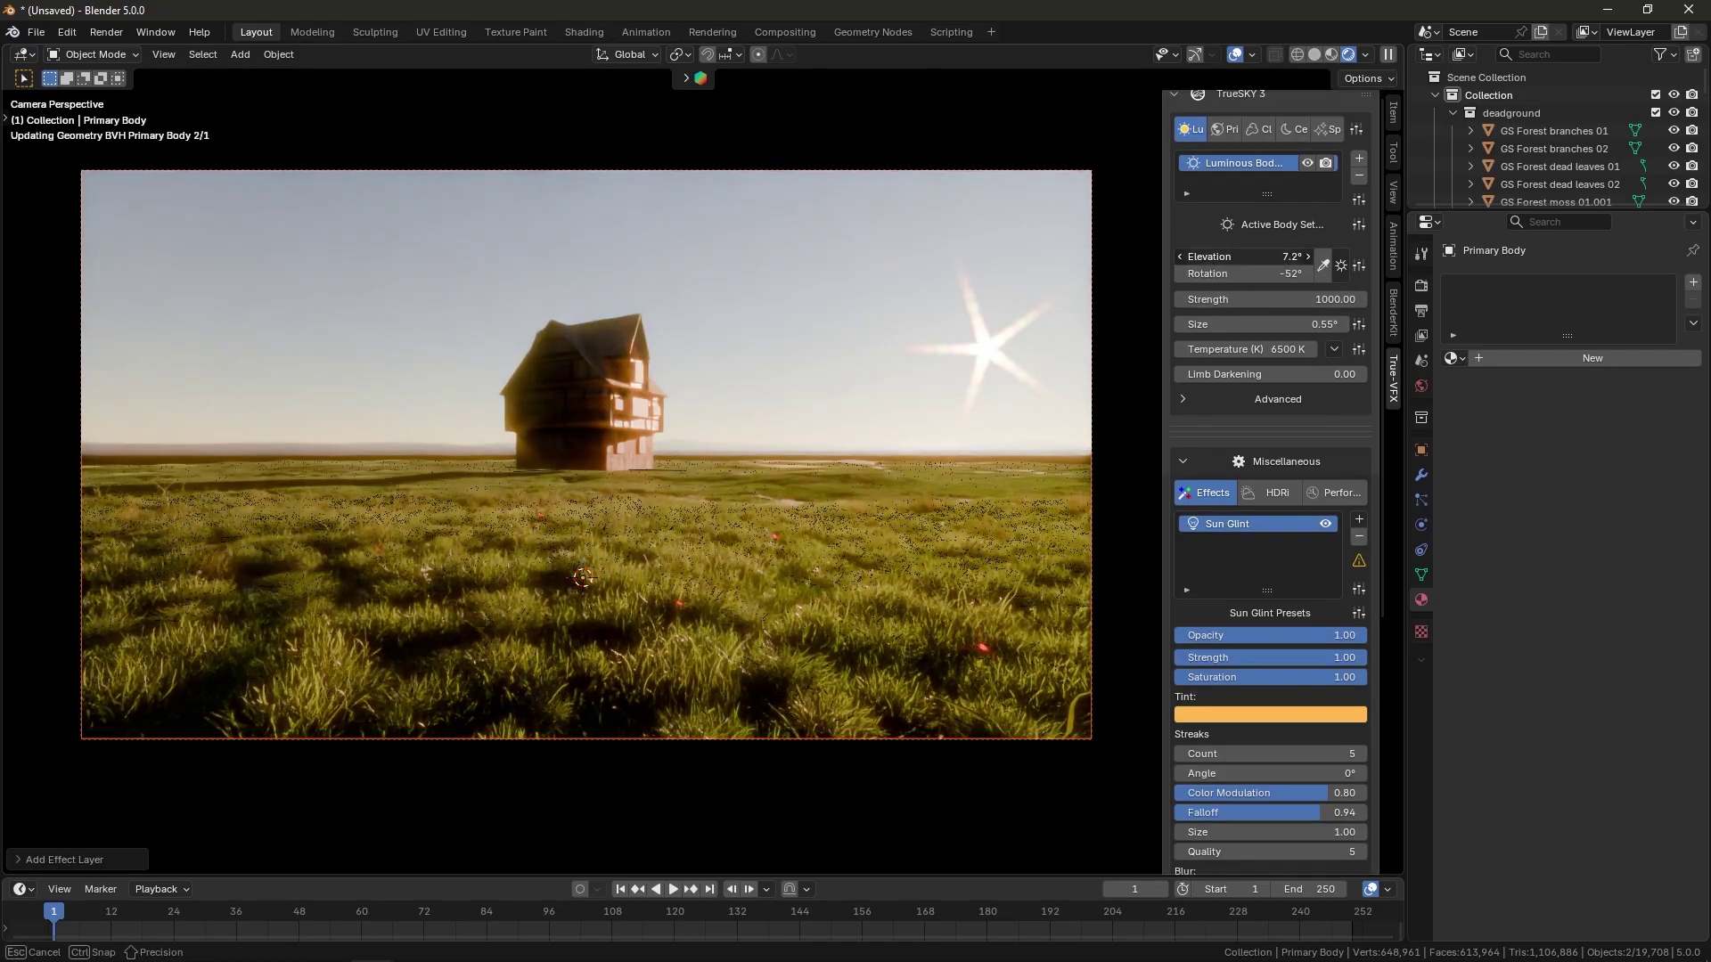
{"action": "left_click_drag", "start_coordinate": [1265, 257], "coordinate": [1252, 257]}
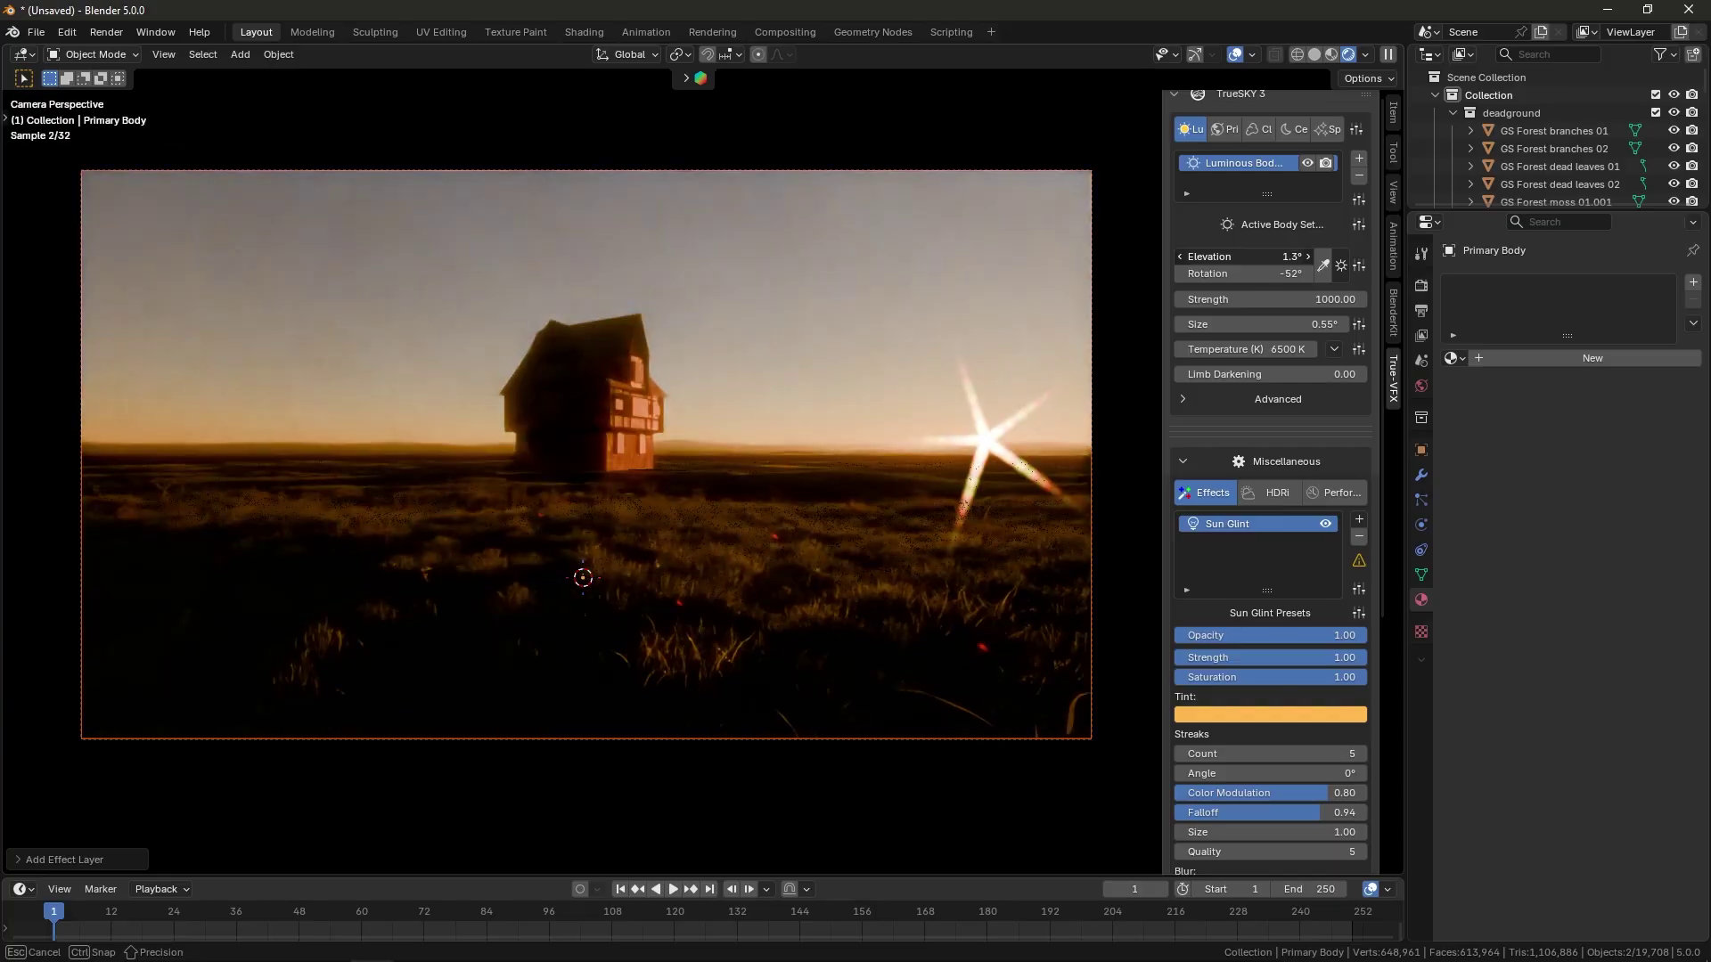
{"action": "left_click_drag", "start_coordinate": [1274, 257], "coordinate": [1272, 258]}
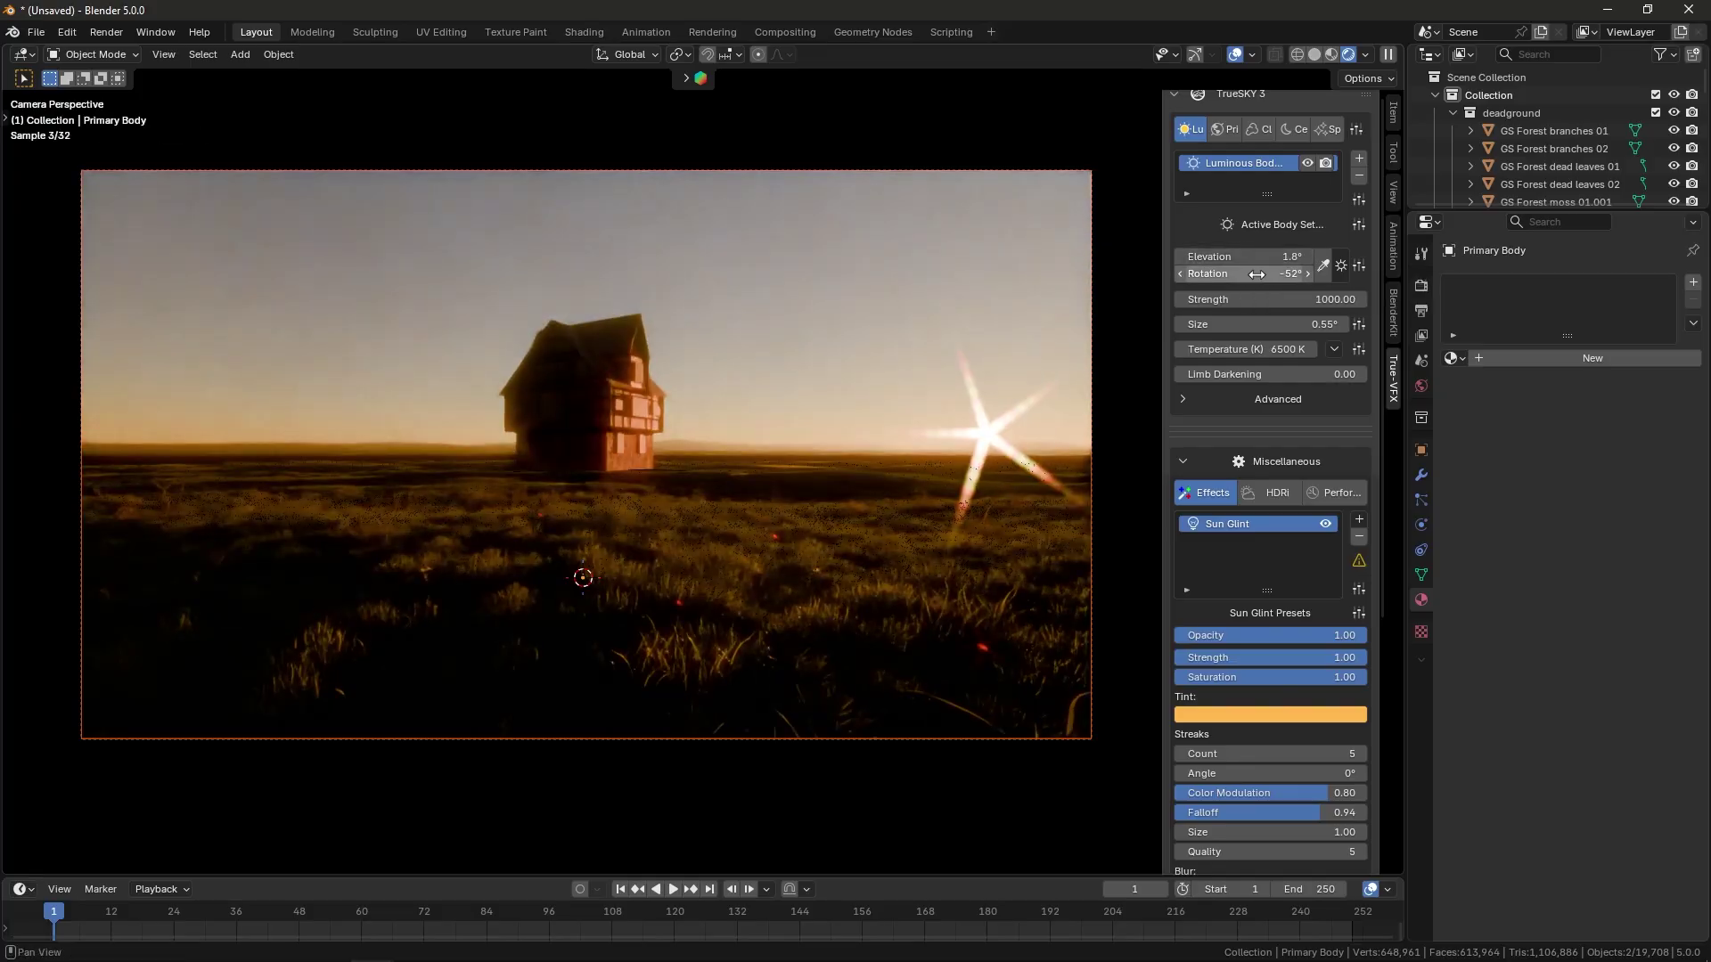
{"action": "left_click", "coordinate": [1359, 521]}
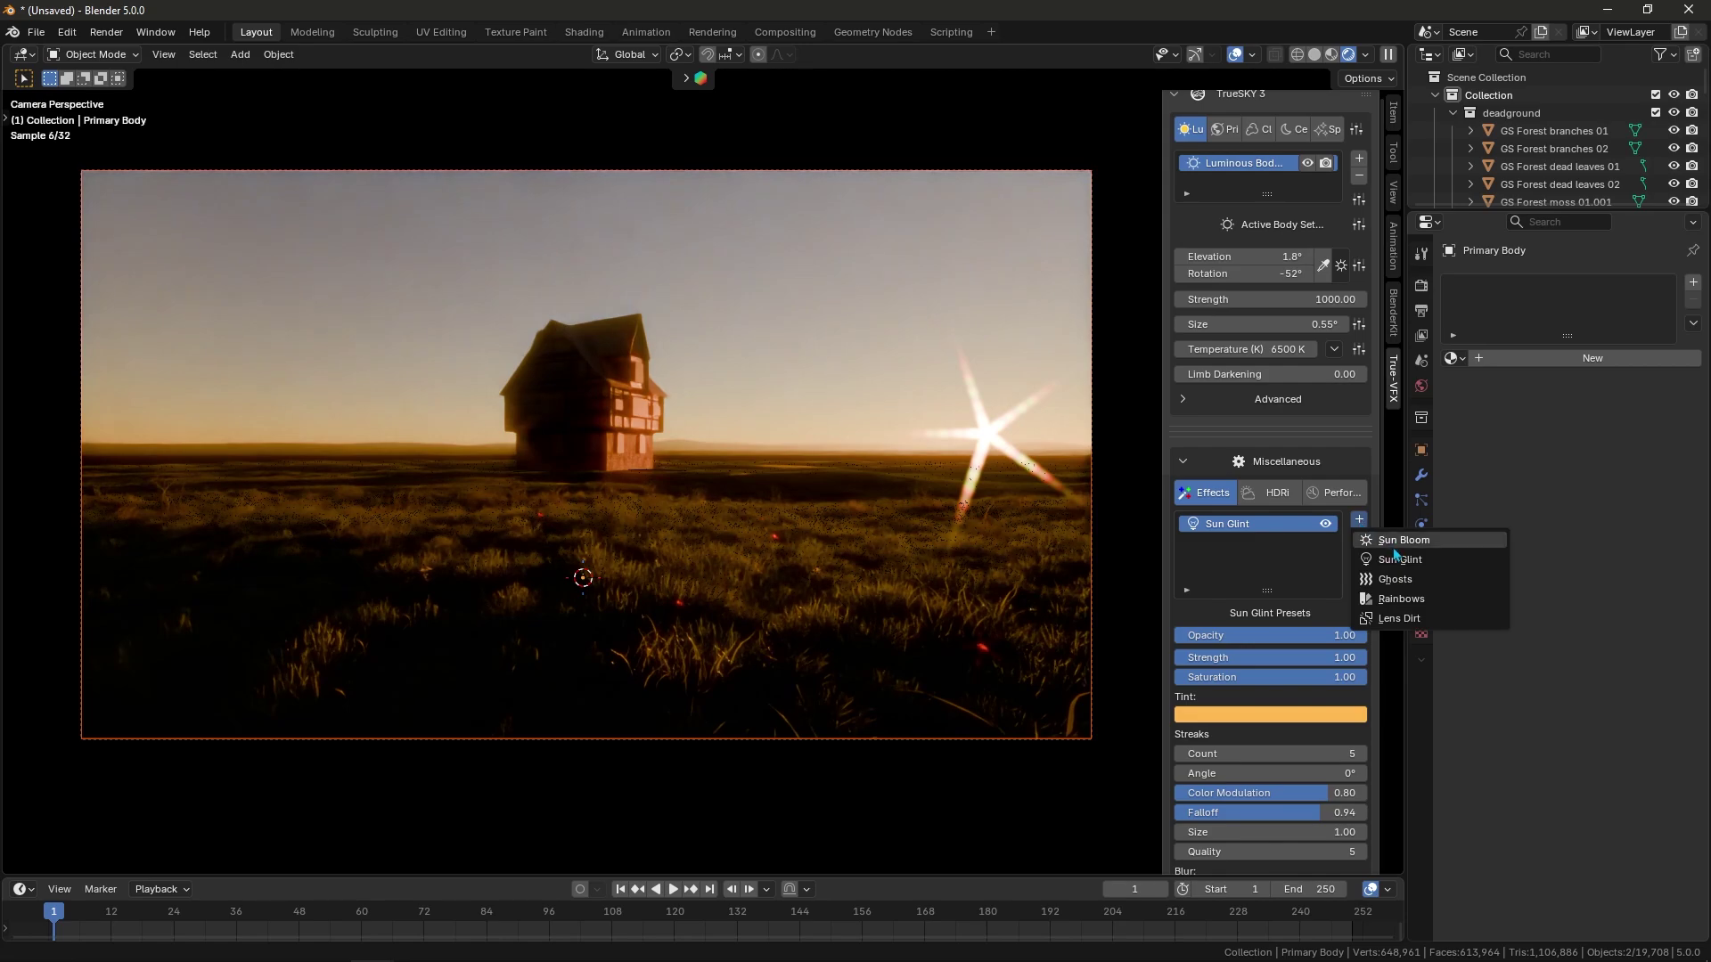
{"action": "left_click", "coordinate": [1393, 541]}
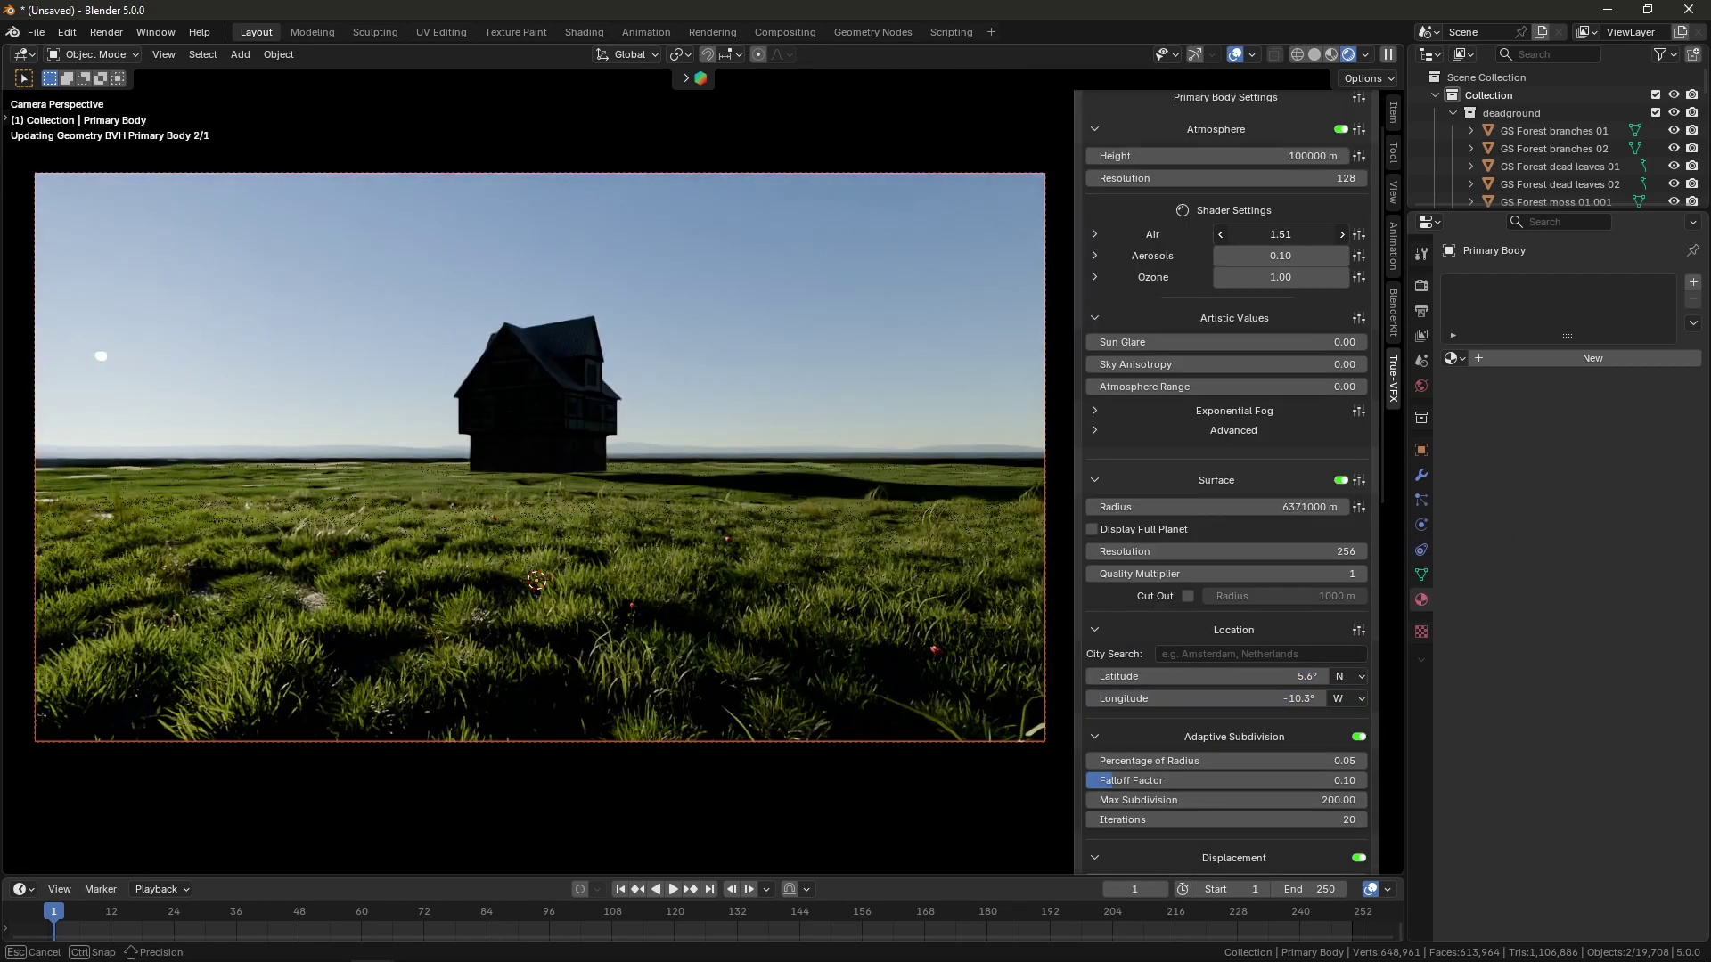
Step: Set Air to 1.00, Ozone to 2.92, Sun Glare to 1.00, Sky Anisotropy to 0.35 and Atmosphere Range to 0.50, and raise the exponential fog density
{"action": "left_click_drag", "start_coordinate": [1229, 780], "coordinate": [1265, 780]}
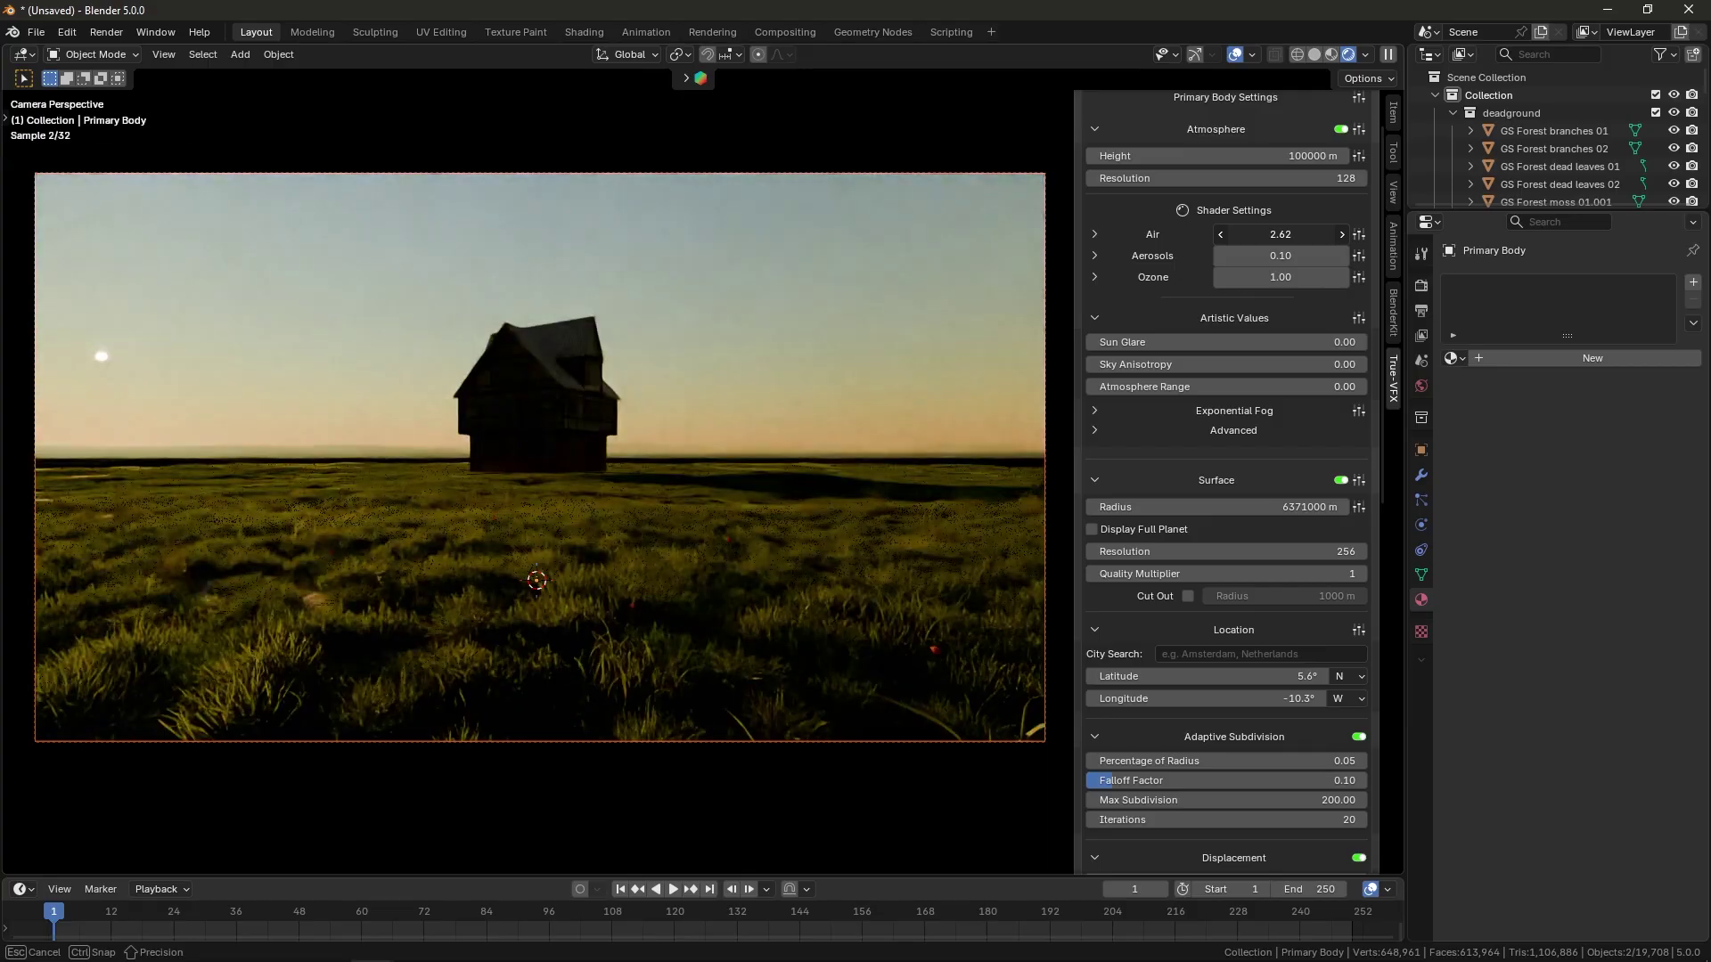
{"action": "left_click_drag", "start_coordinate": [1279, 234], "coordinate": [1256, 234]}
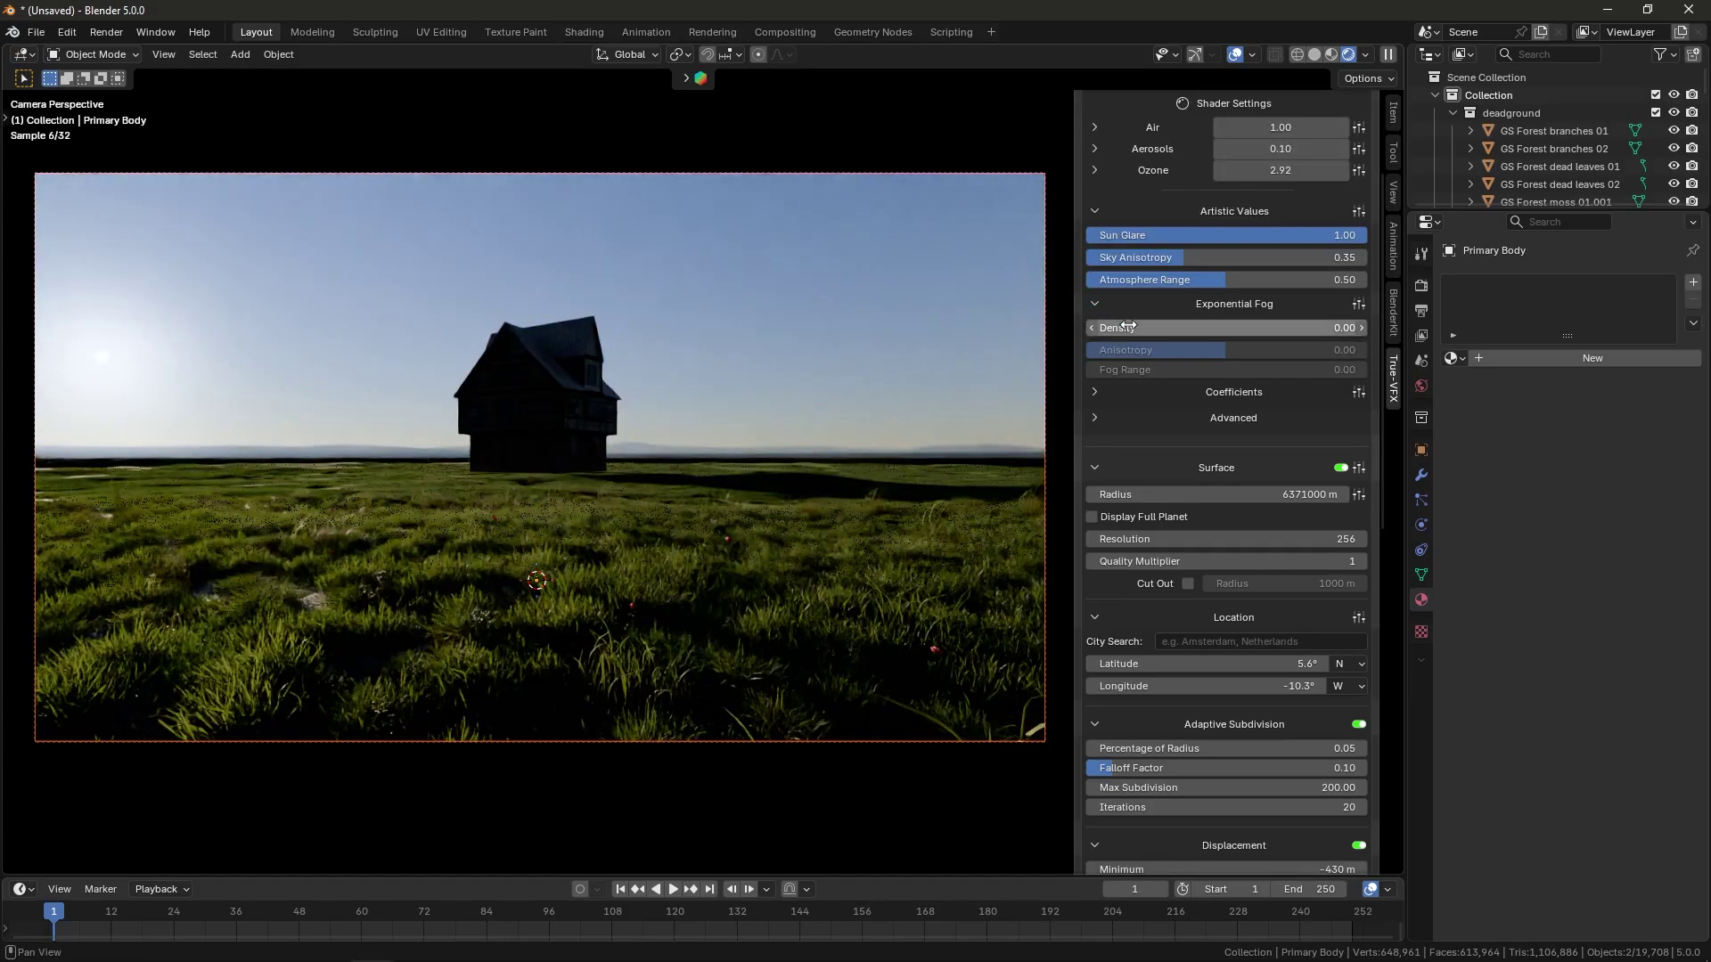
{"action": "left_click_drag", "start_coordinate": [1125, 327], "coordinate": [1176, 378]}
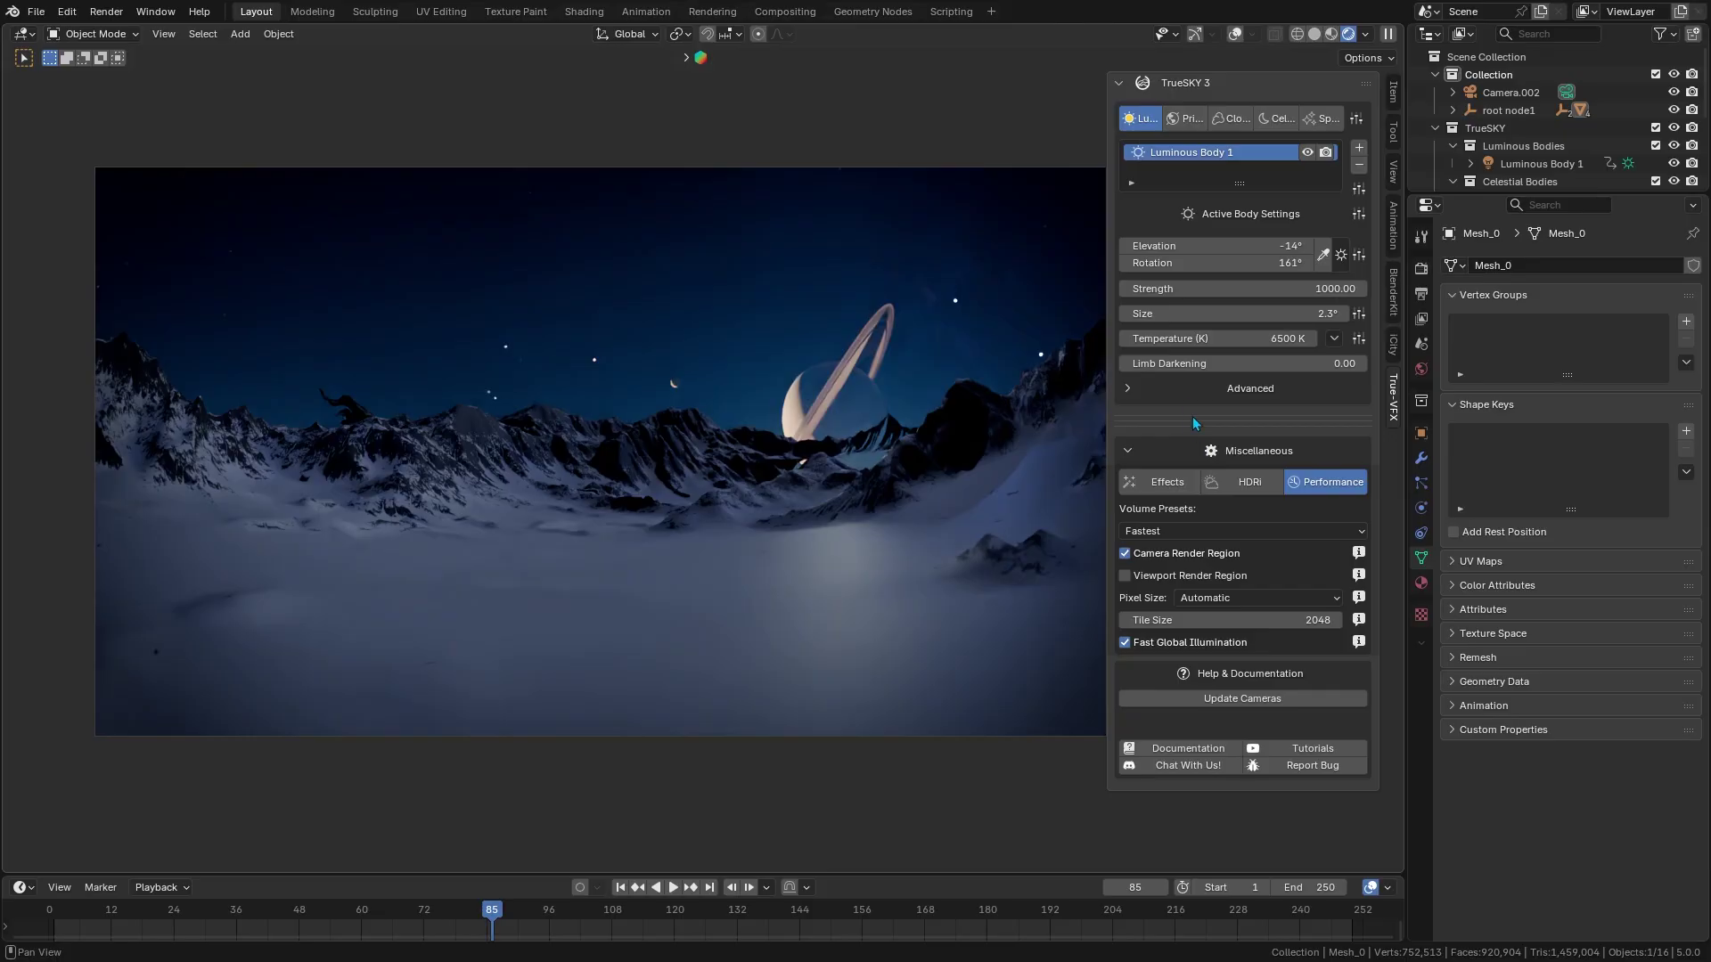
Step: Show the advanced settings of Luminous Body 1 in the snowy mountain scene
{"action": "left_click", "coordinate": [1180, 396]}
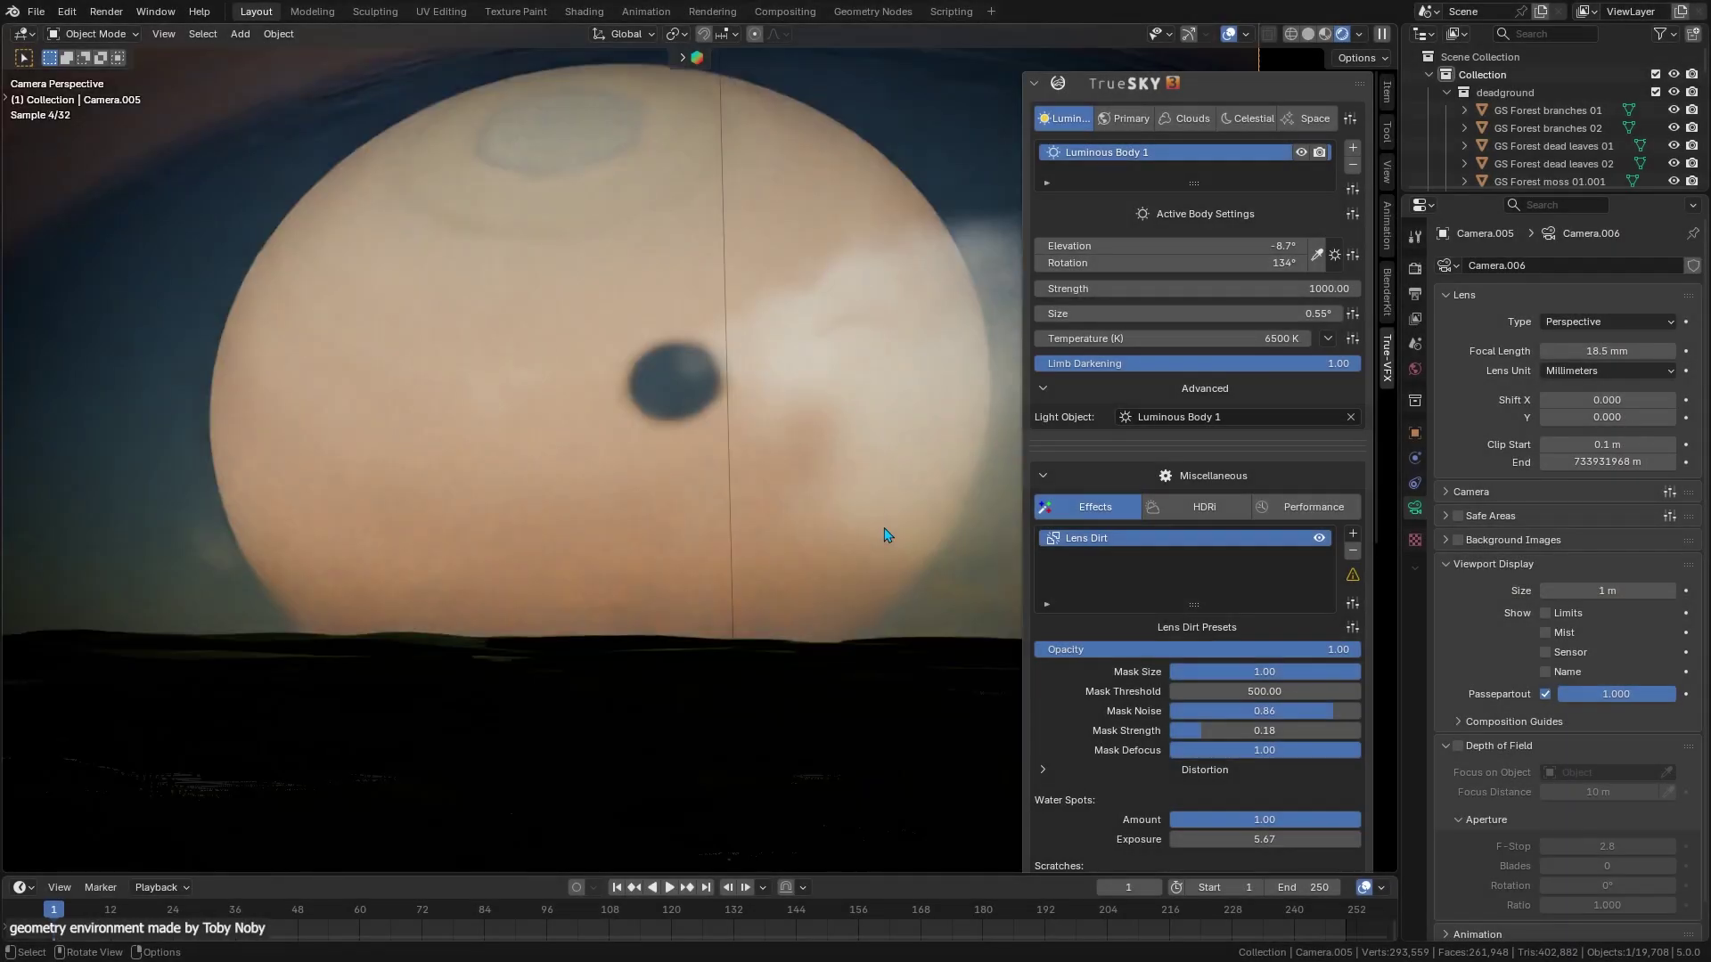
{"action": "scroll", "coordinate": [1181, 443], "scroll_direction": "down", "scroll_amount": 6}
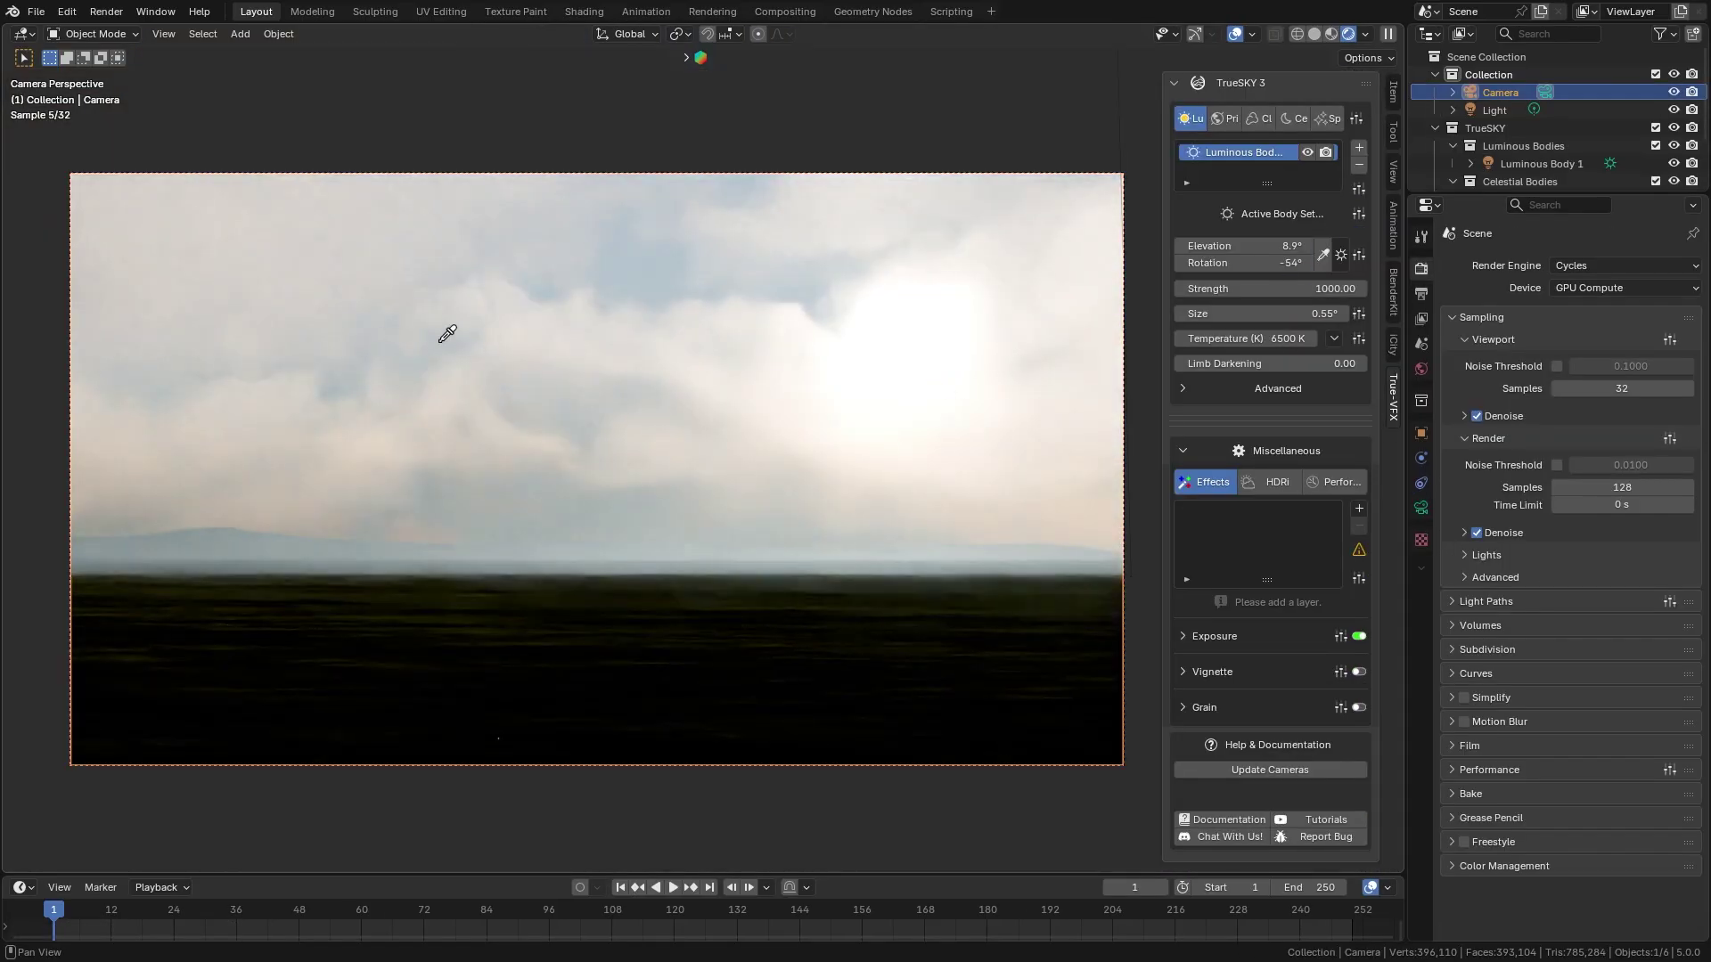
Step: Reposition the sun in the cloudy sky to elevation 3.6° and rotation 22°
{"action": "left_click", "coordinate": [627, 285]}
{"action": "left_click_drag", "start_coordinate": [1243, 263], "coordinate": [1176, 246]}
Step: Compare the volume quality presets by switching to Highest and back to Fastest
{"action": "left_click", "coordinate": [1335, 484]}
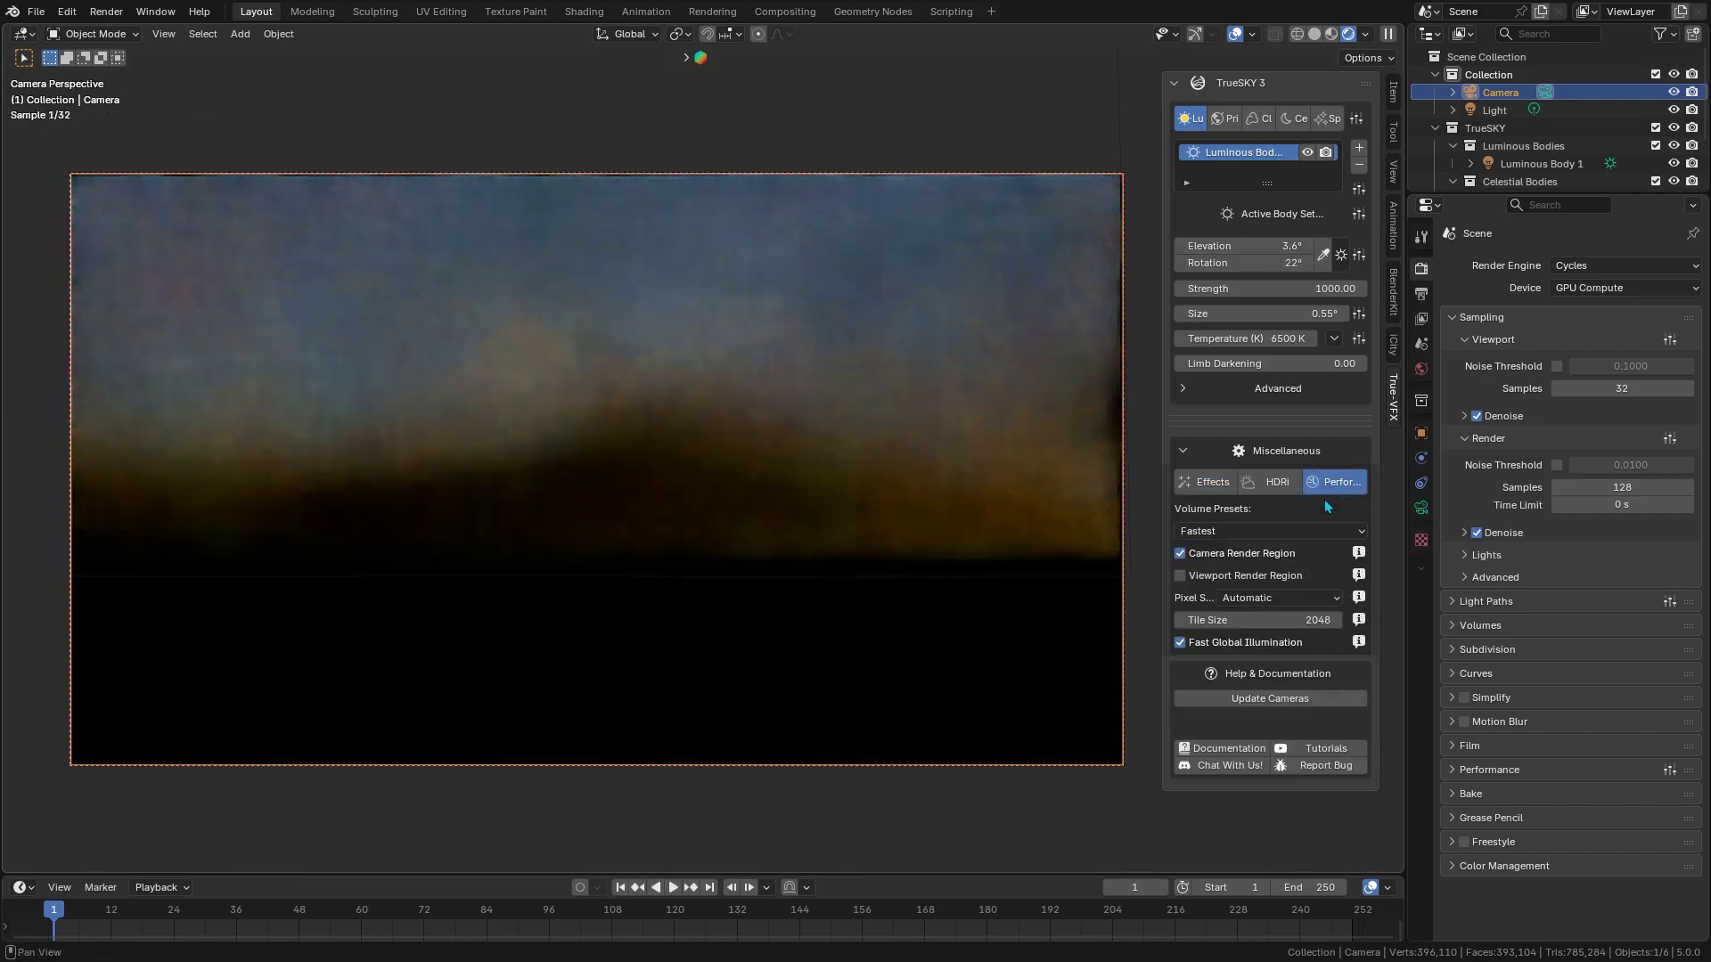
{"action": "left_click", "coordinate": [1279, 531]}
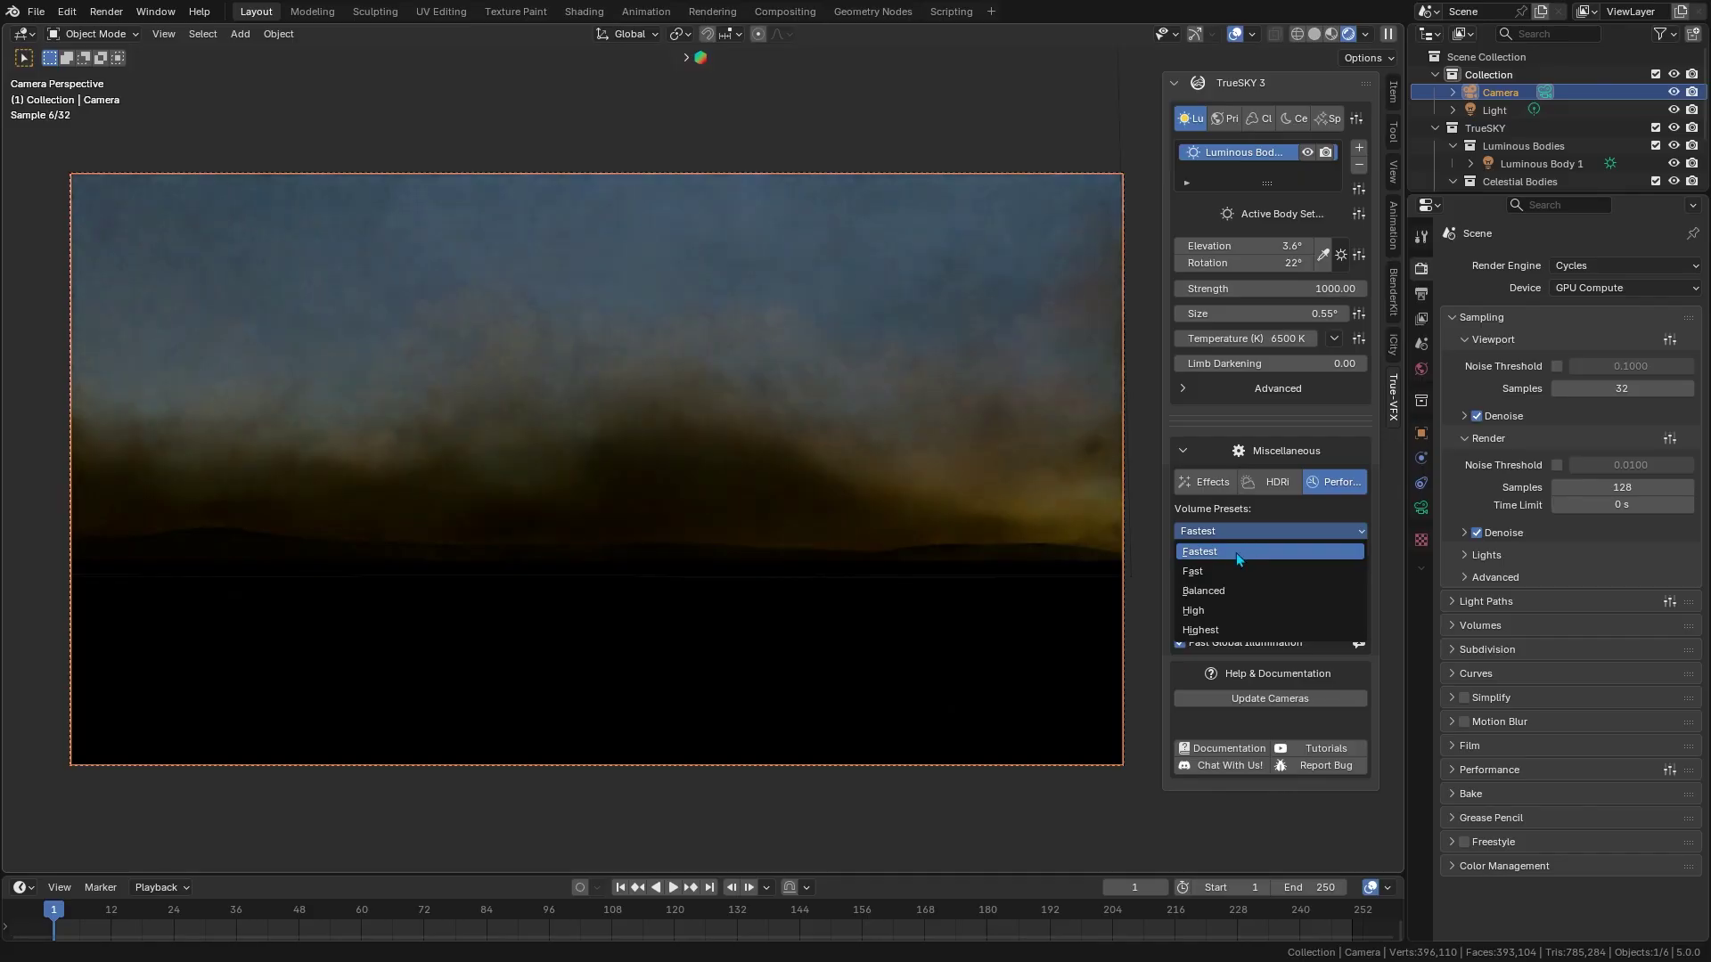
{"action": "left_click", "coordinate": [1222, 631]}
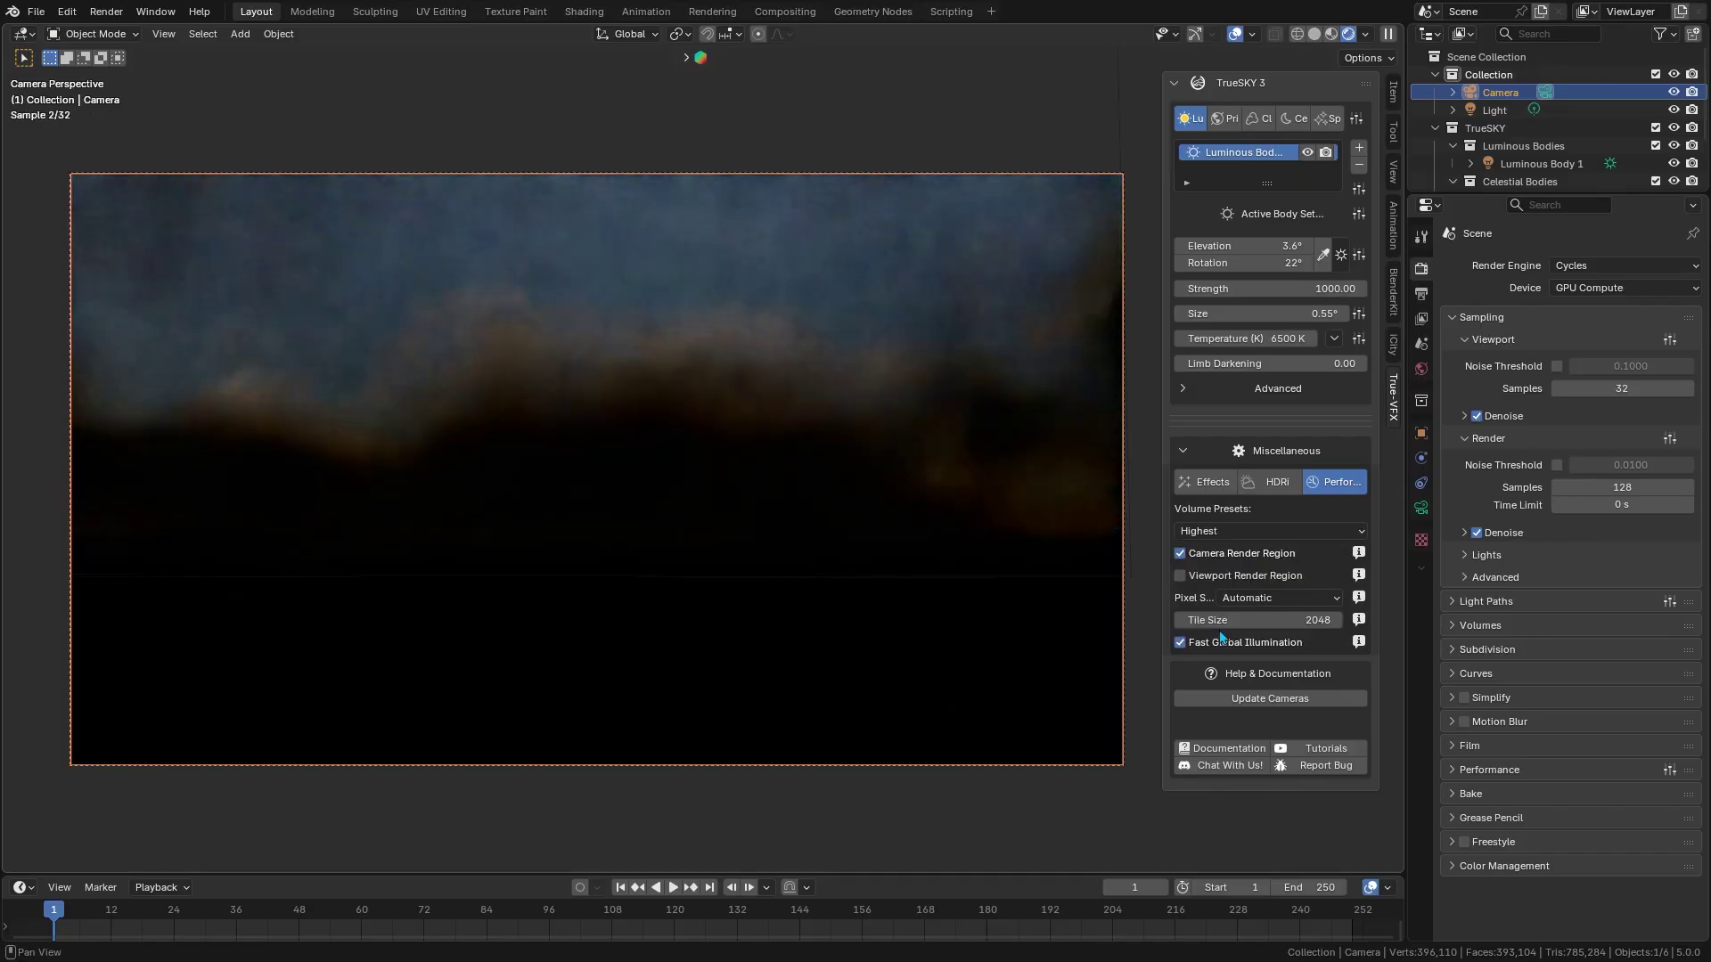
{"action": "left_click", "coordinate": [1244, 531]}
{"action": "left_click", "coordinate": [1231, 556]}
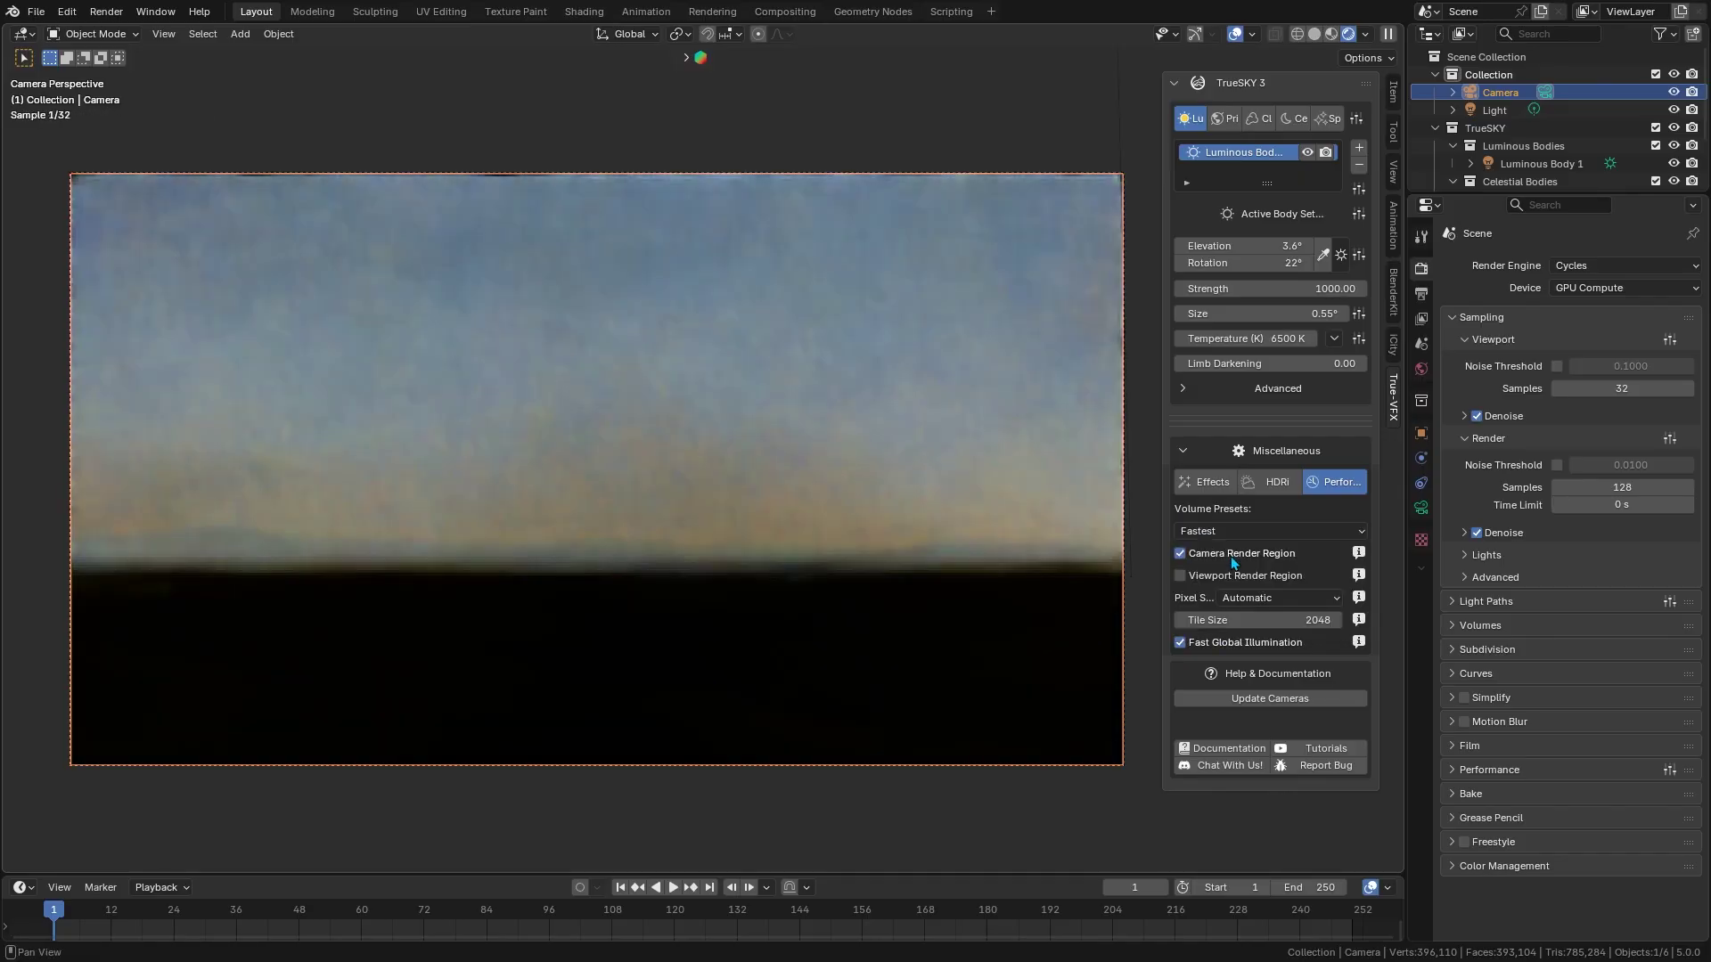
{"action": "left_click", "coordinate": [1224, 538]}
{"action": "left_click", "coordinate": [1242, 527]}
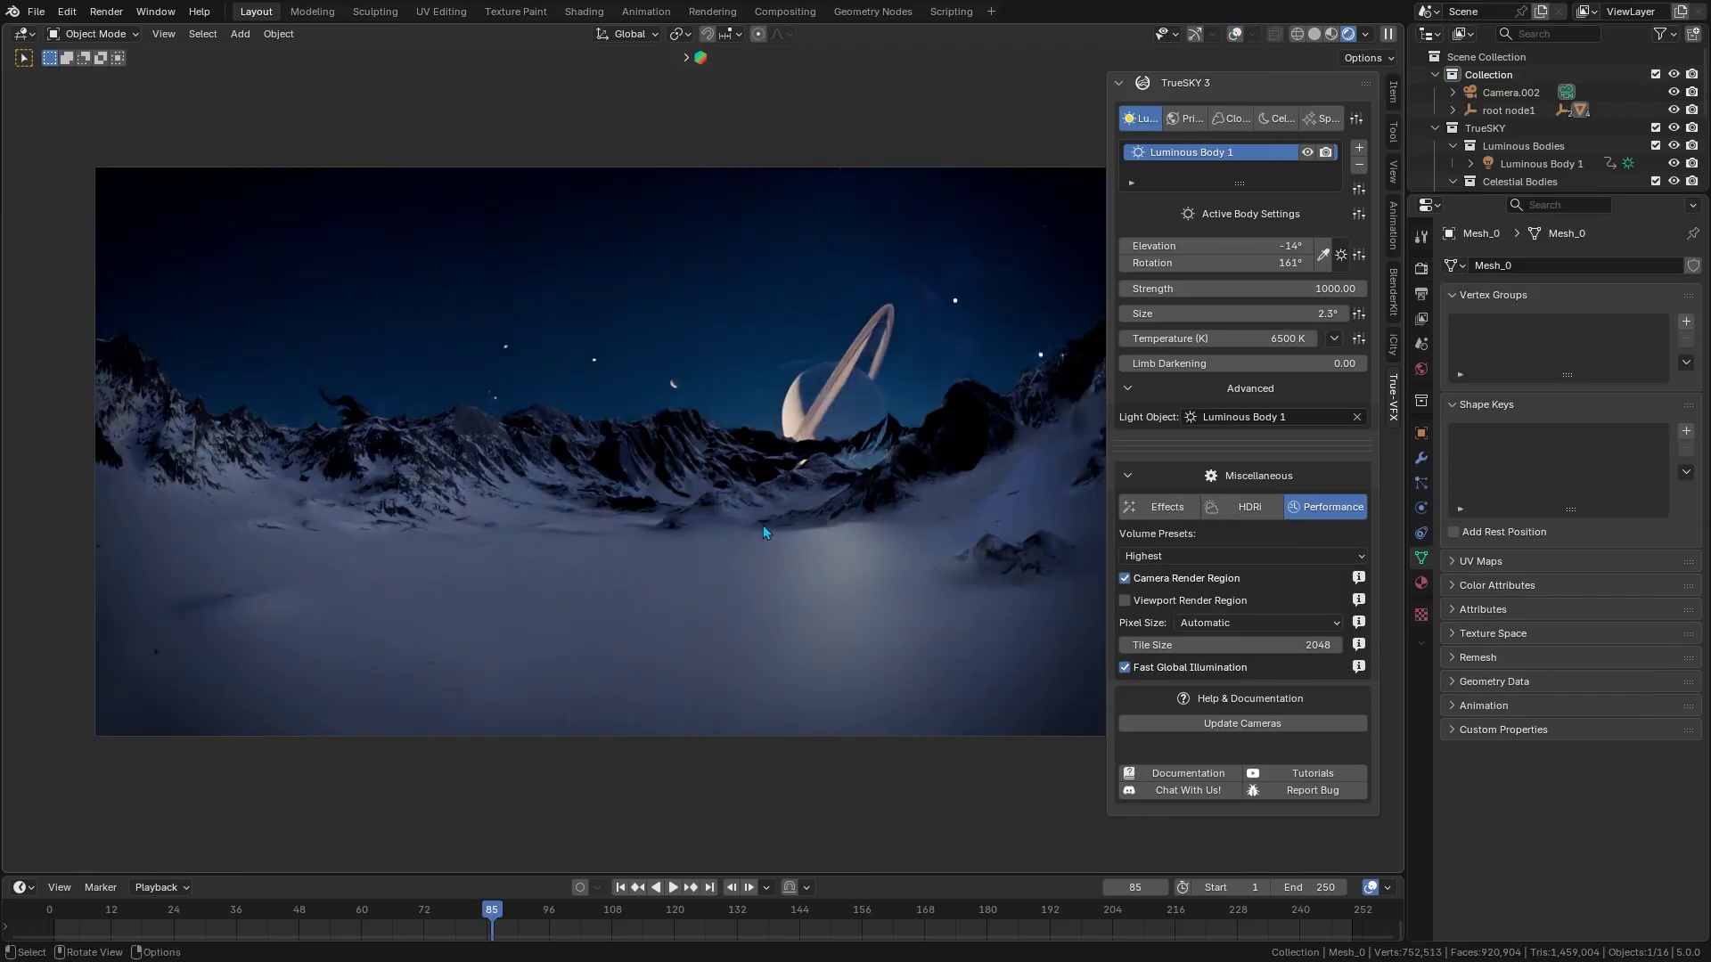
Step: Configure the snowy scene's performance with the Fastest volume preset, Viewport Render Region enabled, 1× pixel size and a tile size of 1024
{"action": "left_click", "coordinate": [1201, 553]}
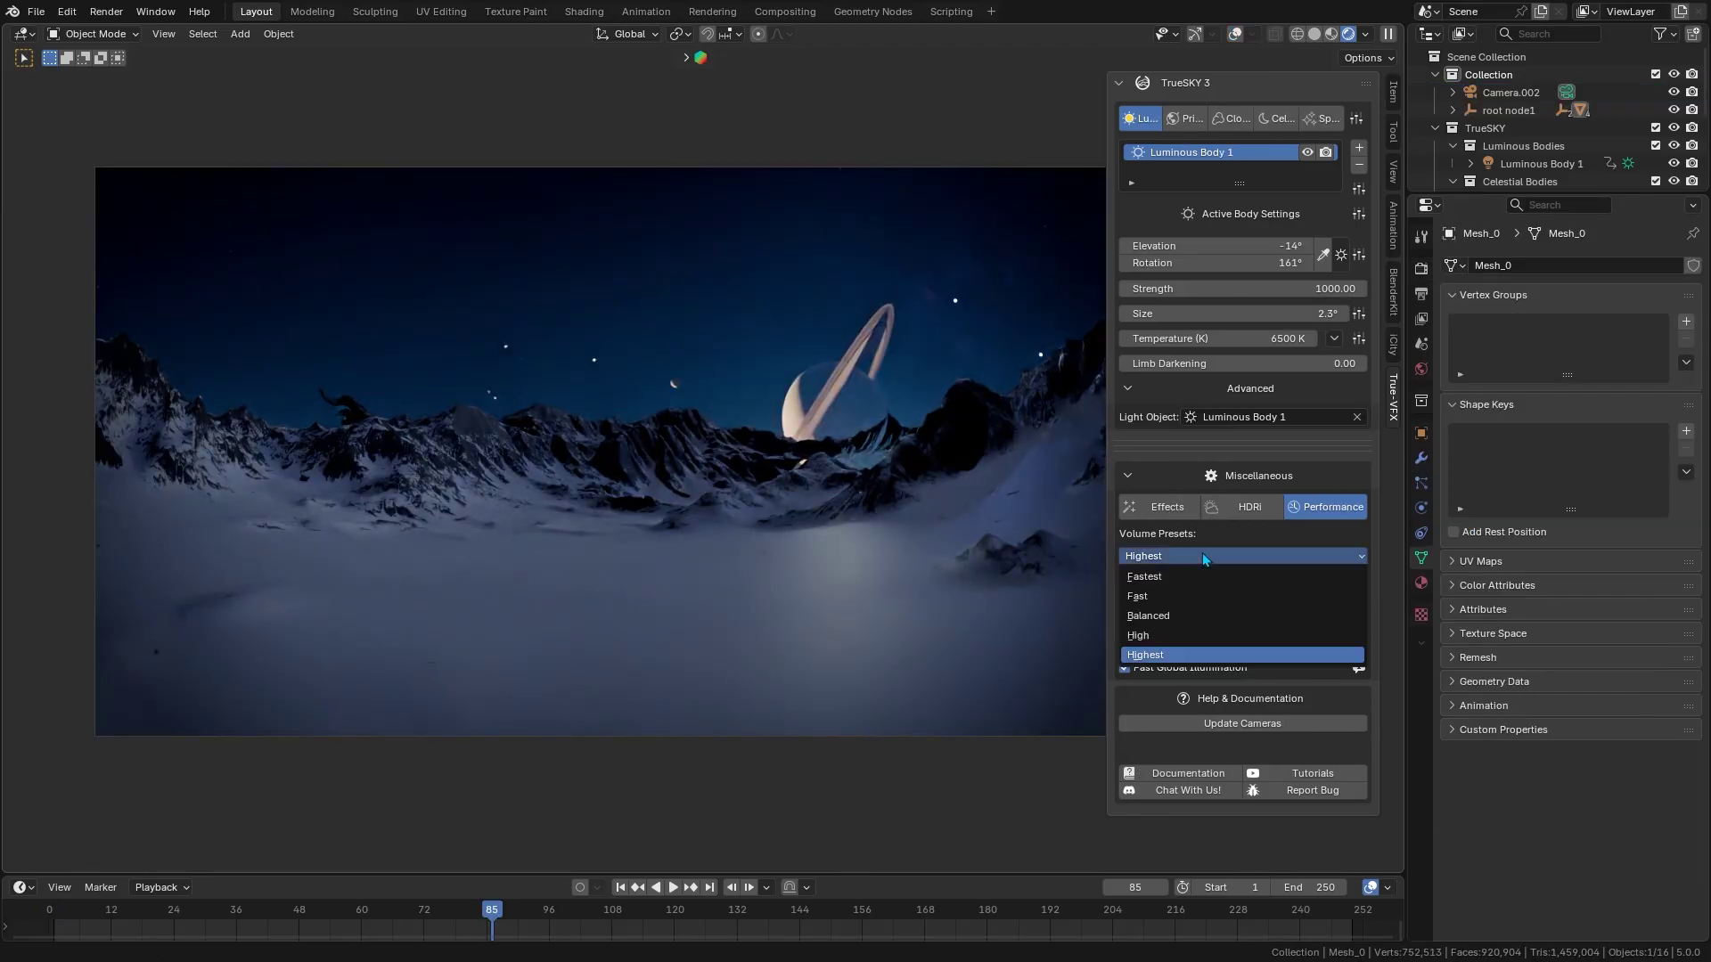
{"action": "left_click", "coordinate": [1194, 570]}
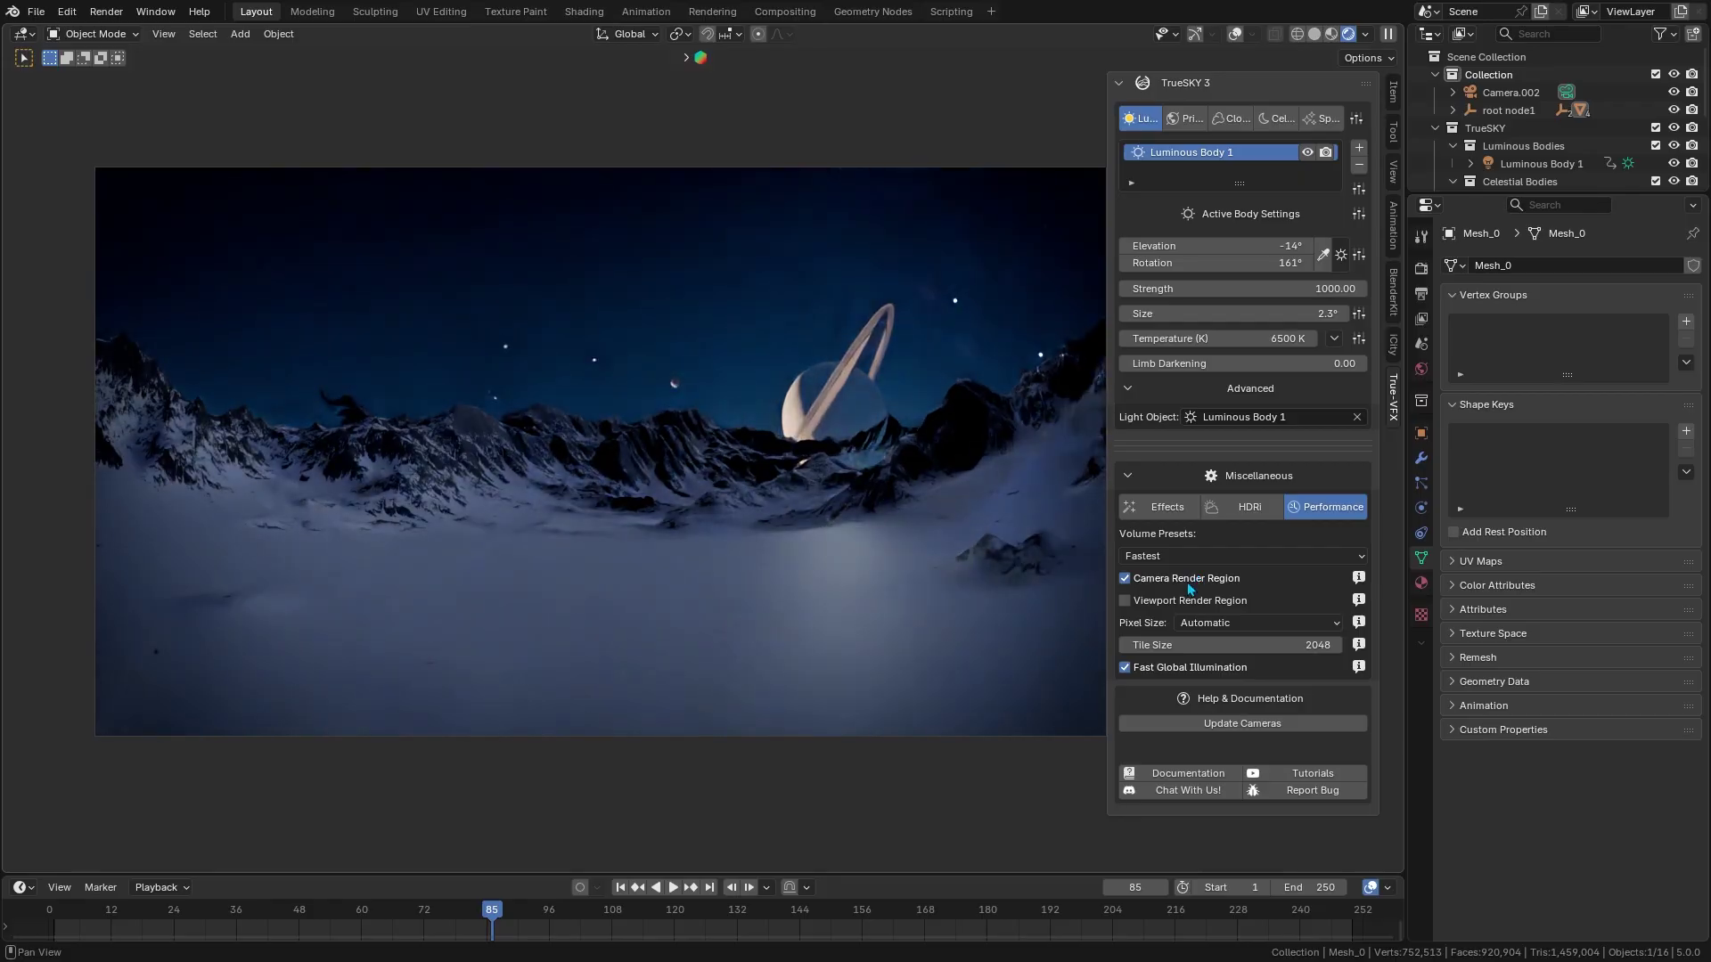
{"action": "left_click", "coordinate": [1262, 623]}
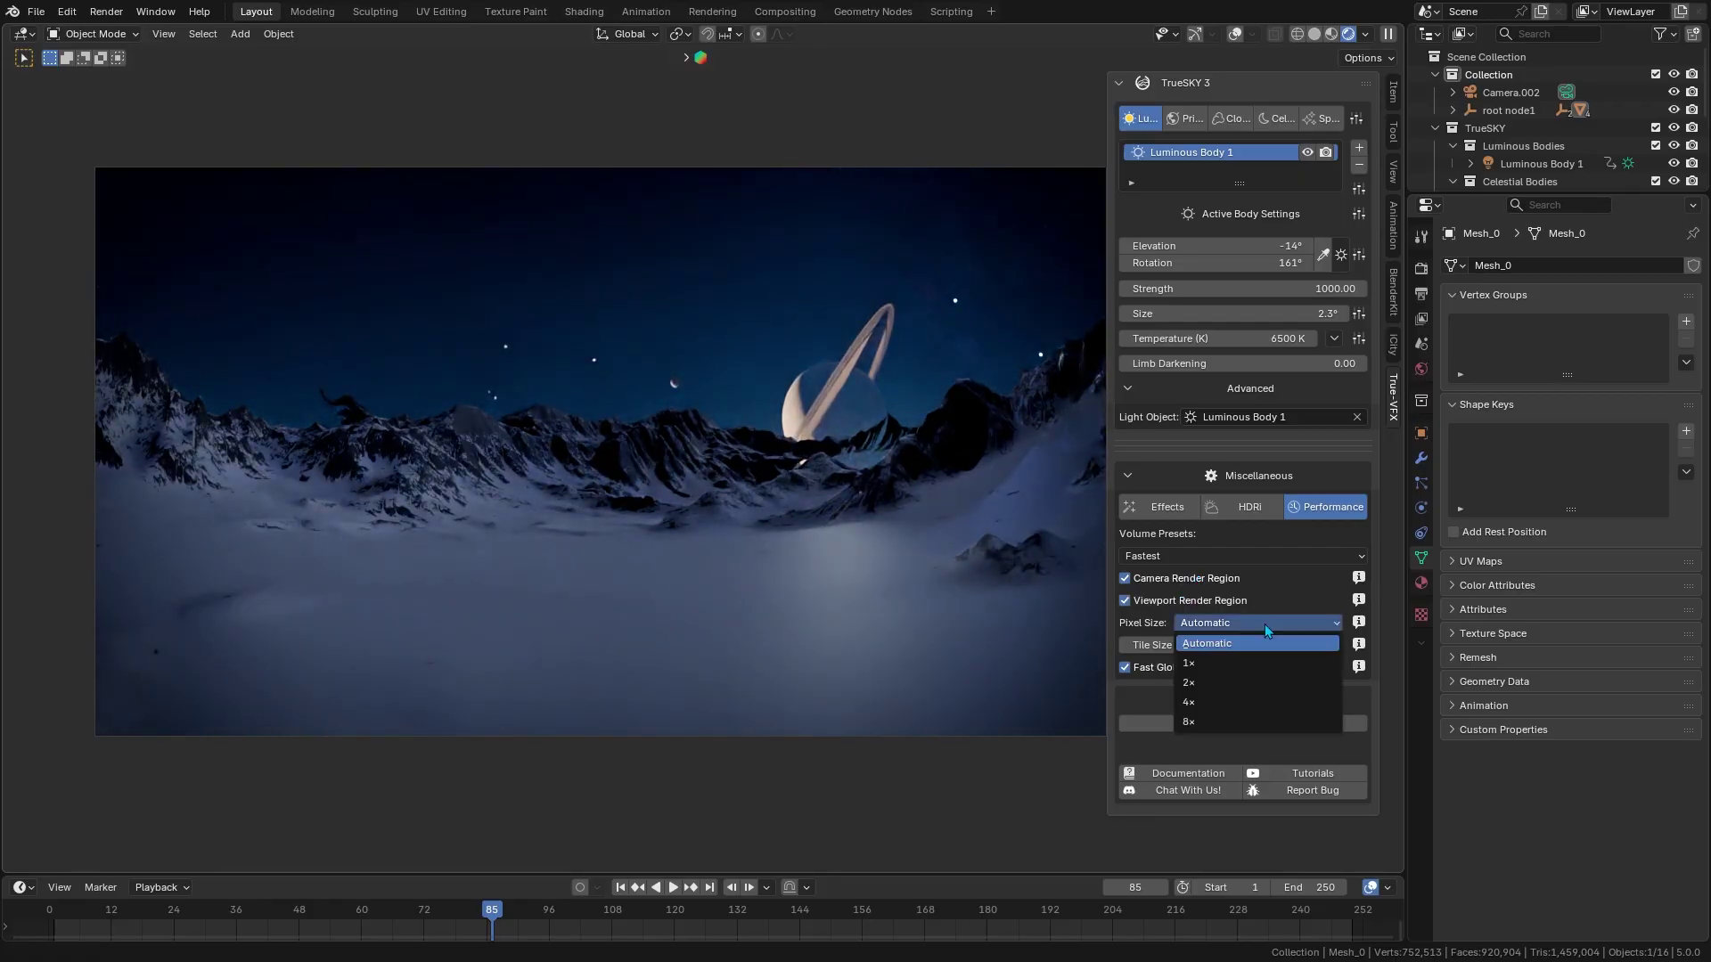
{"action": "left_click", "coordinate": [1205, 664]}
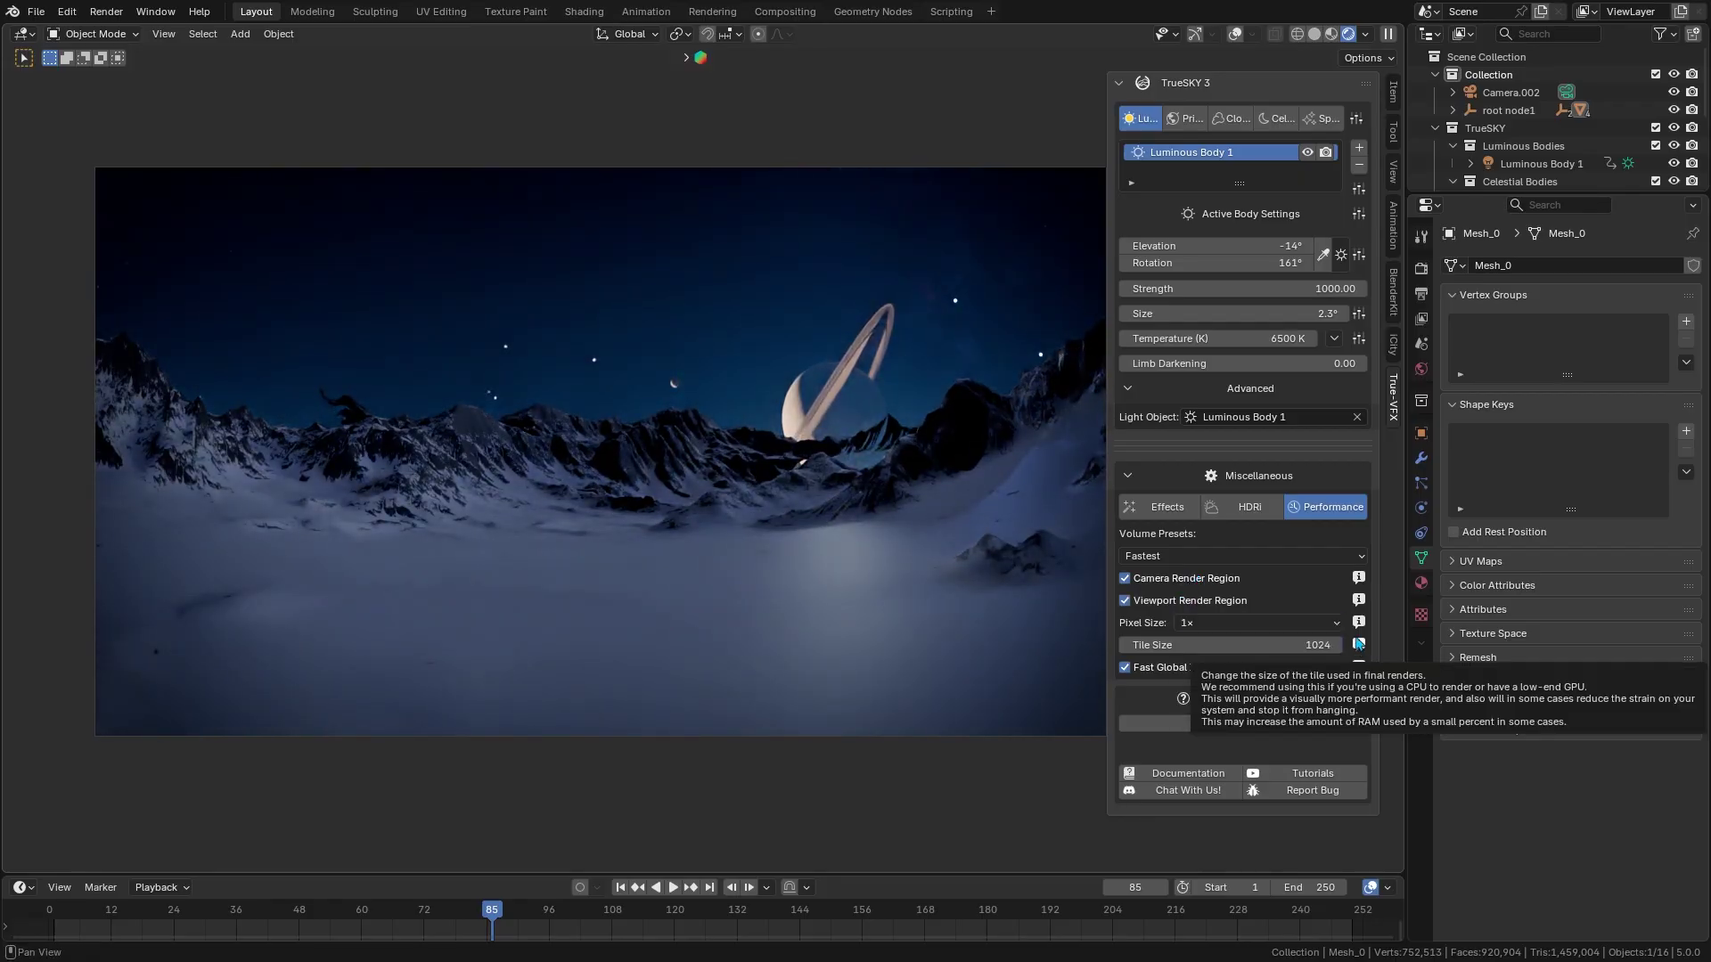
{"action": "mouse_move", "coordinate": [1359, 628]}
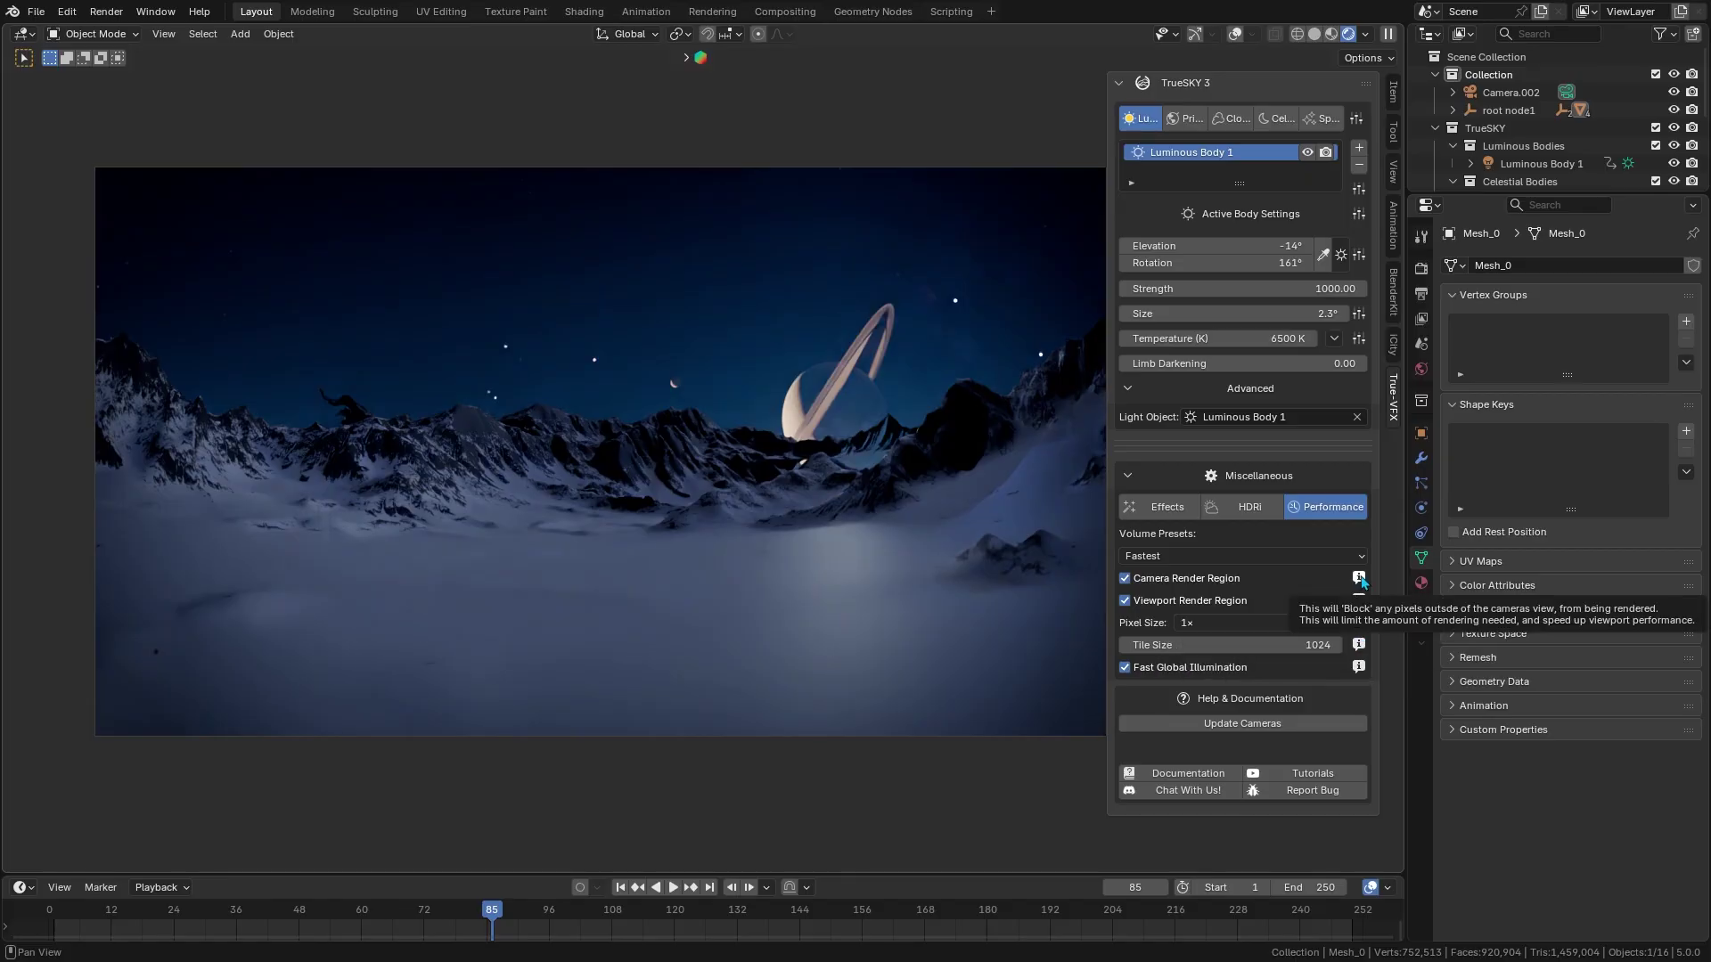
{"action": "left_click", "coordinate": [1176, 647]}
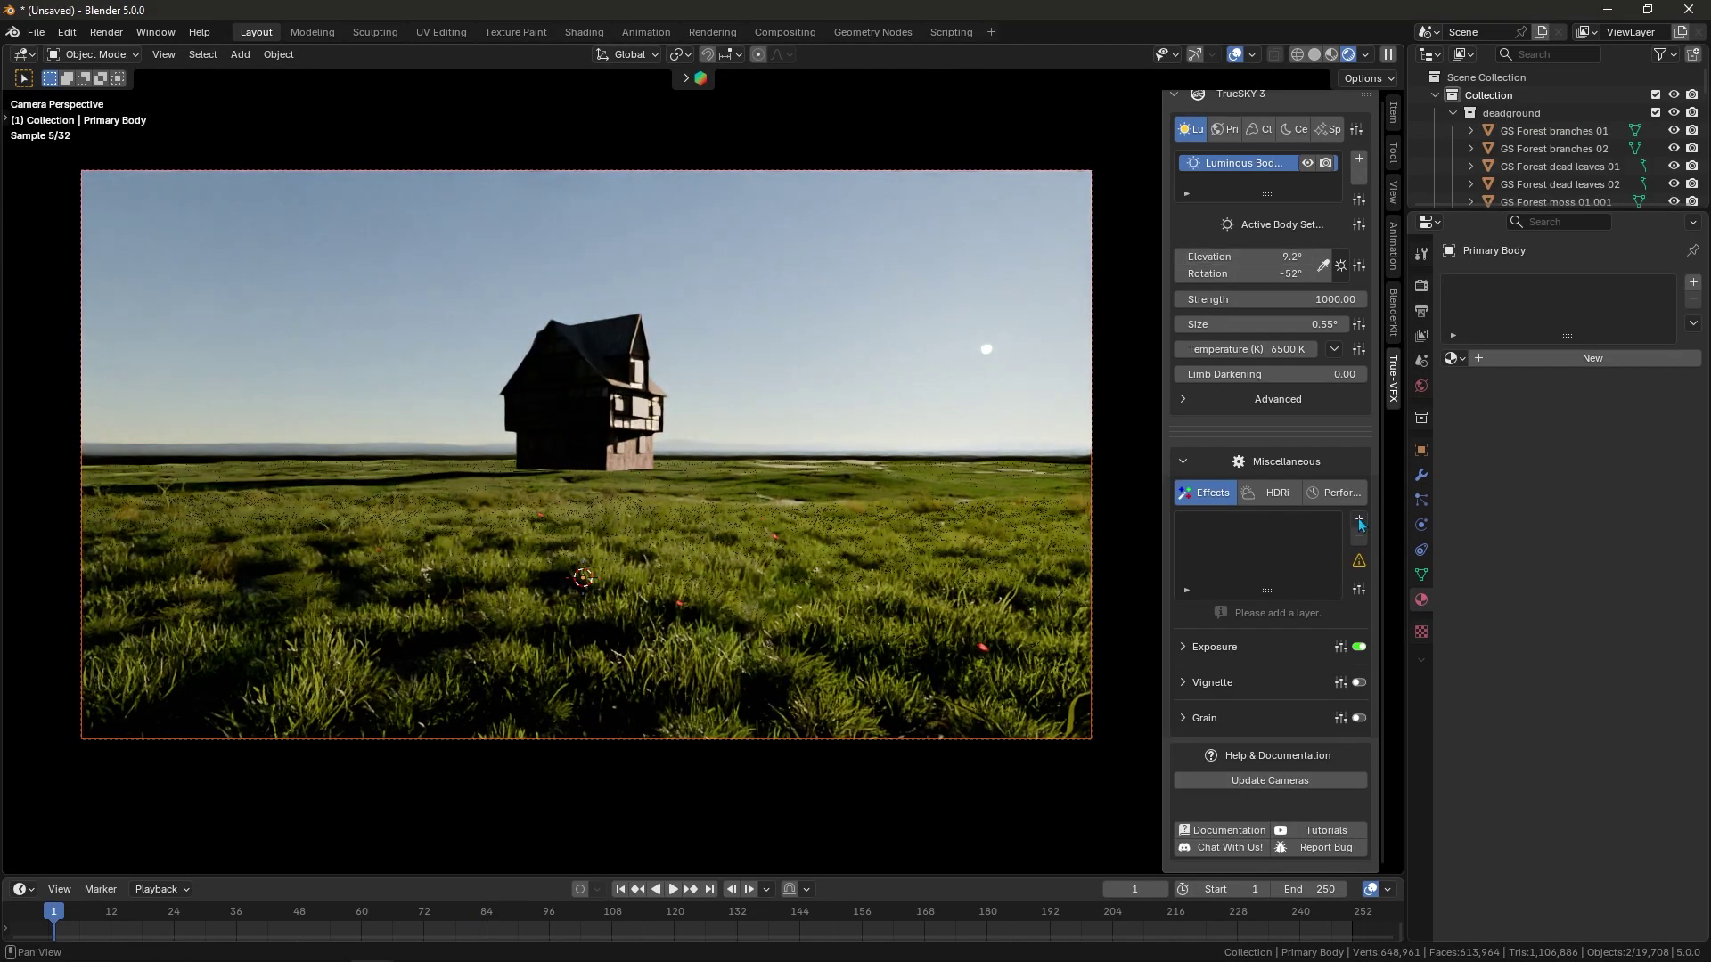
Step: Try a Sun Bloom effect layer on the house scene and remove it
{"action": "left_click", "coordinate": [1358, 519]}
{"action": "left_click", "coordinate": [1392, 541]}
{"action": "left_click_drag", "start_coordinate": [1321, 633], "coordinate": [1321, 633]}
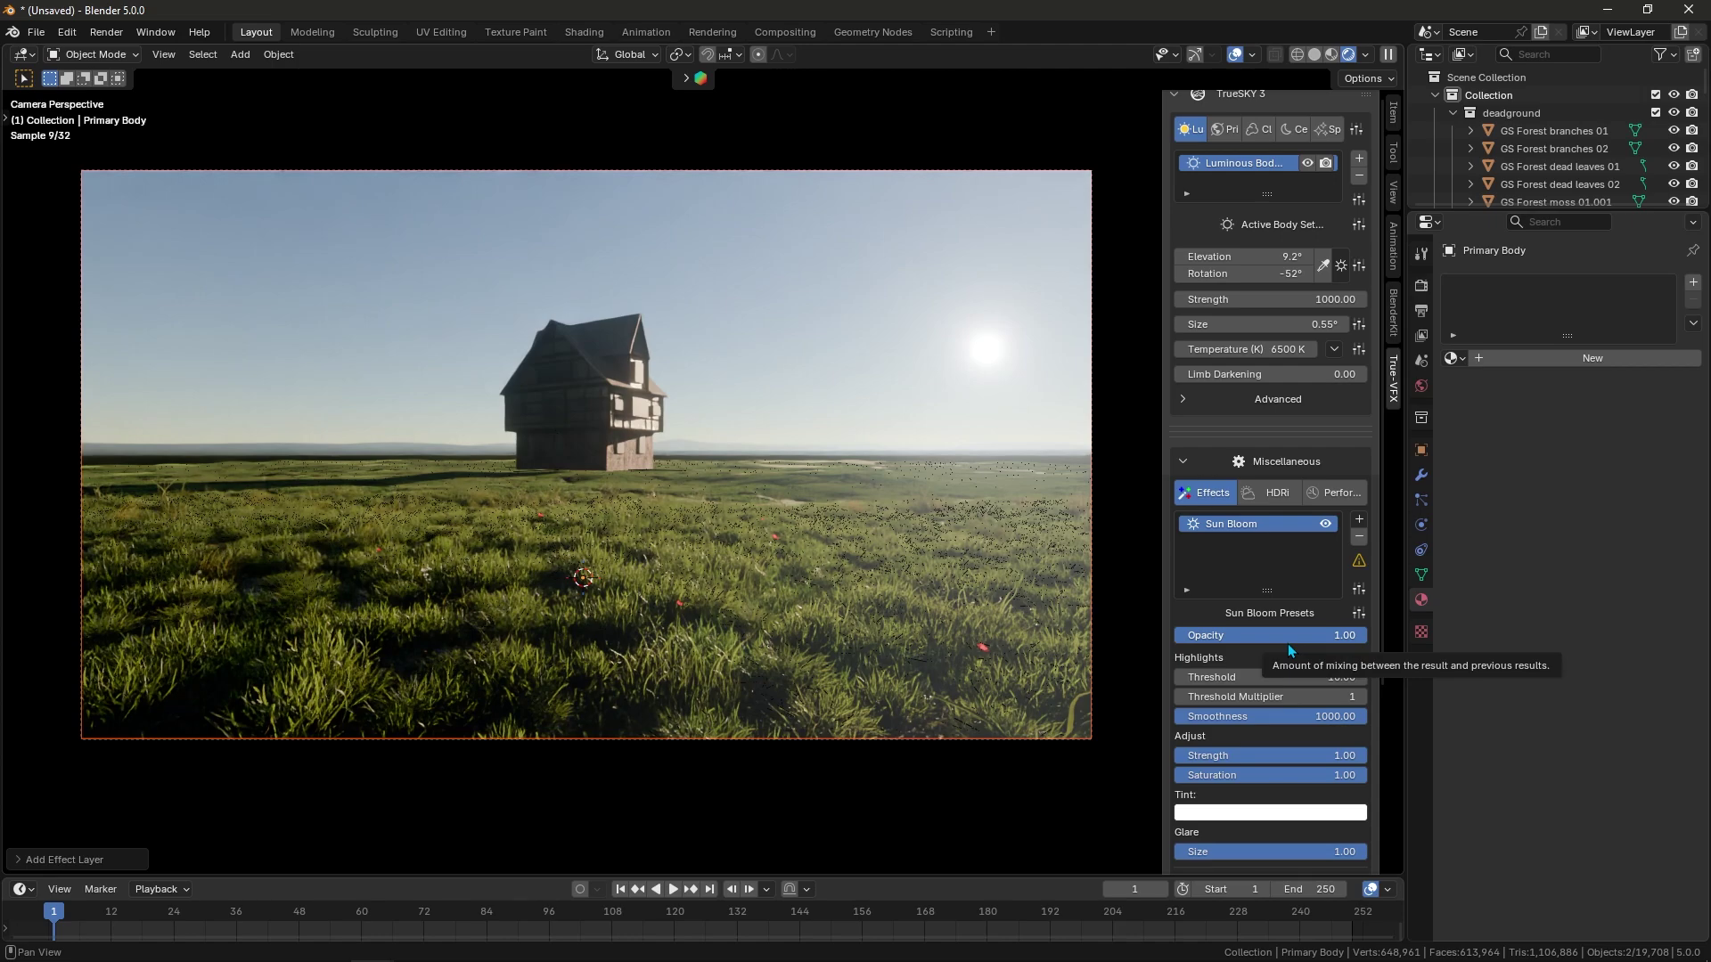
{"action": "left_click", "coordinate": [1358, 537]}
Step: Add a Sun Glint effect layer and lower the sun's elevation to 1.8°
{"action": "left_click", "coordinate": [1358, 519]}
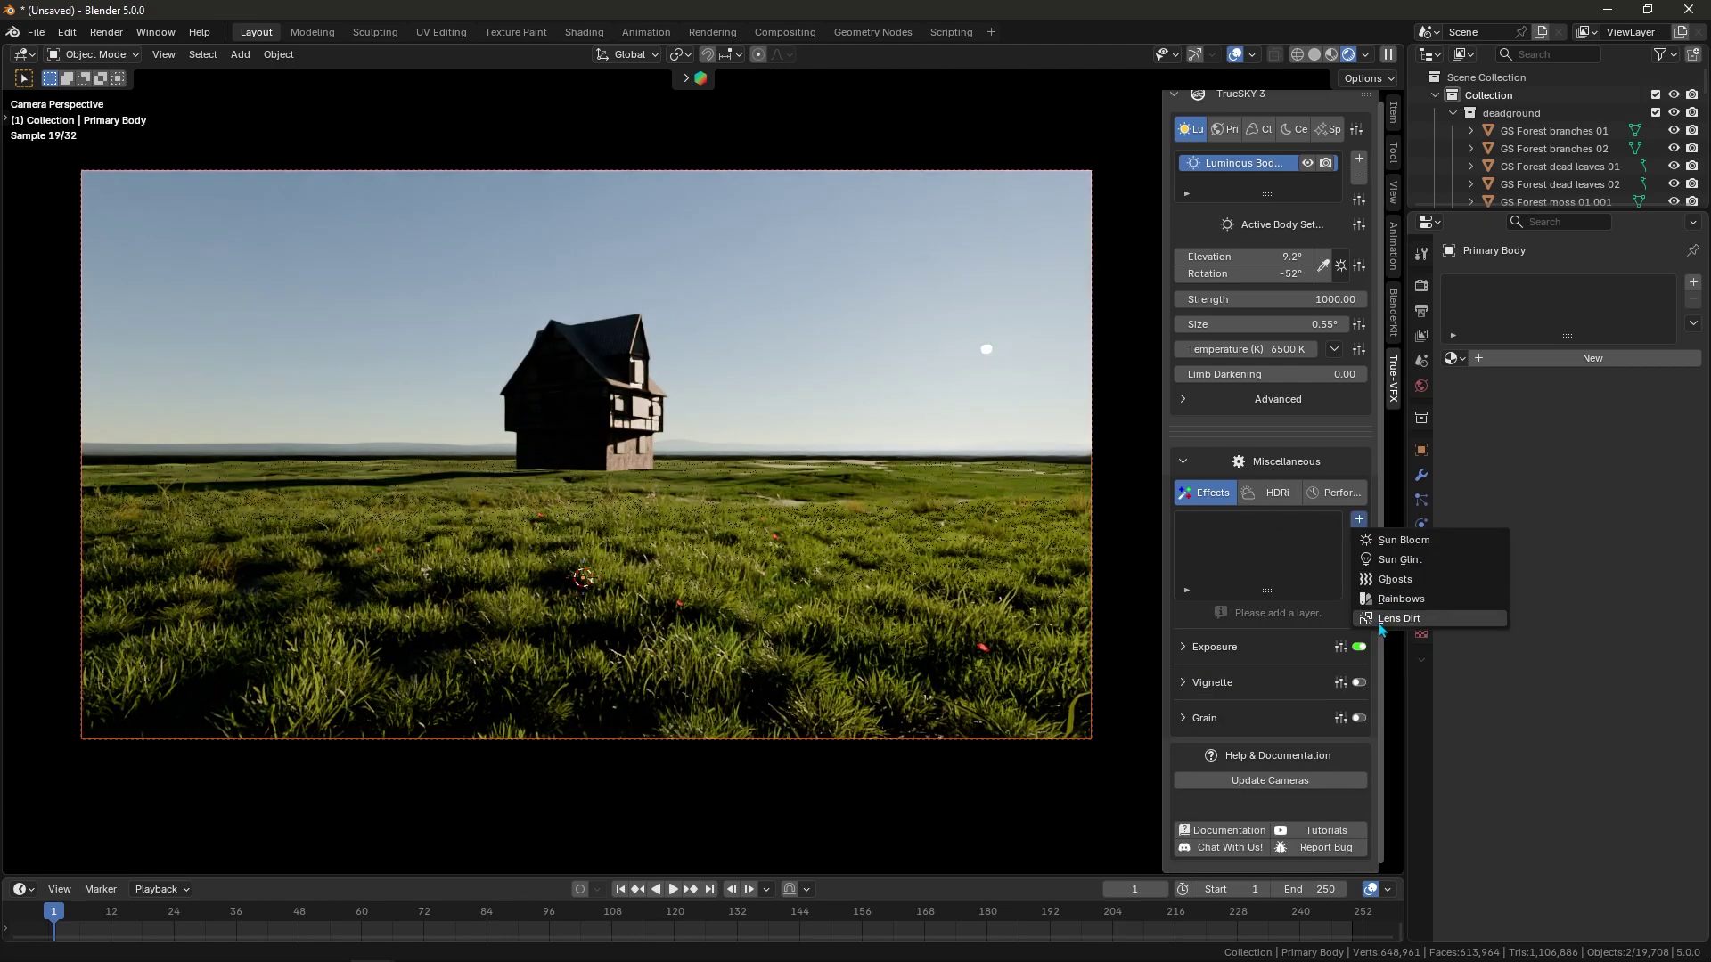
{"action": "left_click", "coordinate": [1387, 562]}
{"action": "left_click_drag", "start_coordinate": [1247, 257], "coordinate": [1215, 257]}
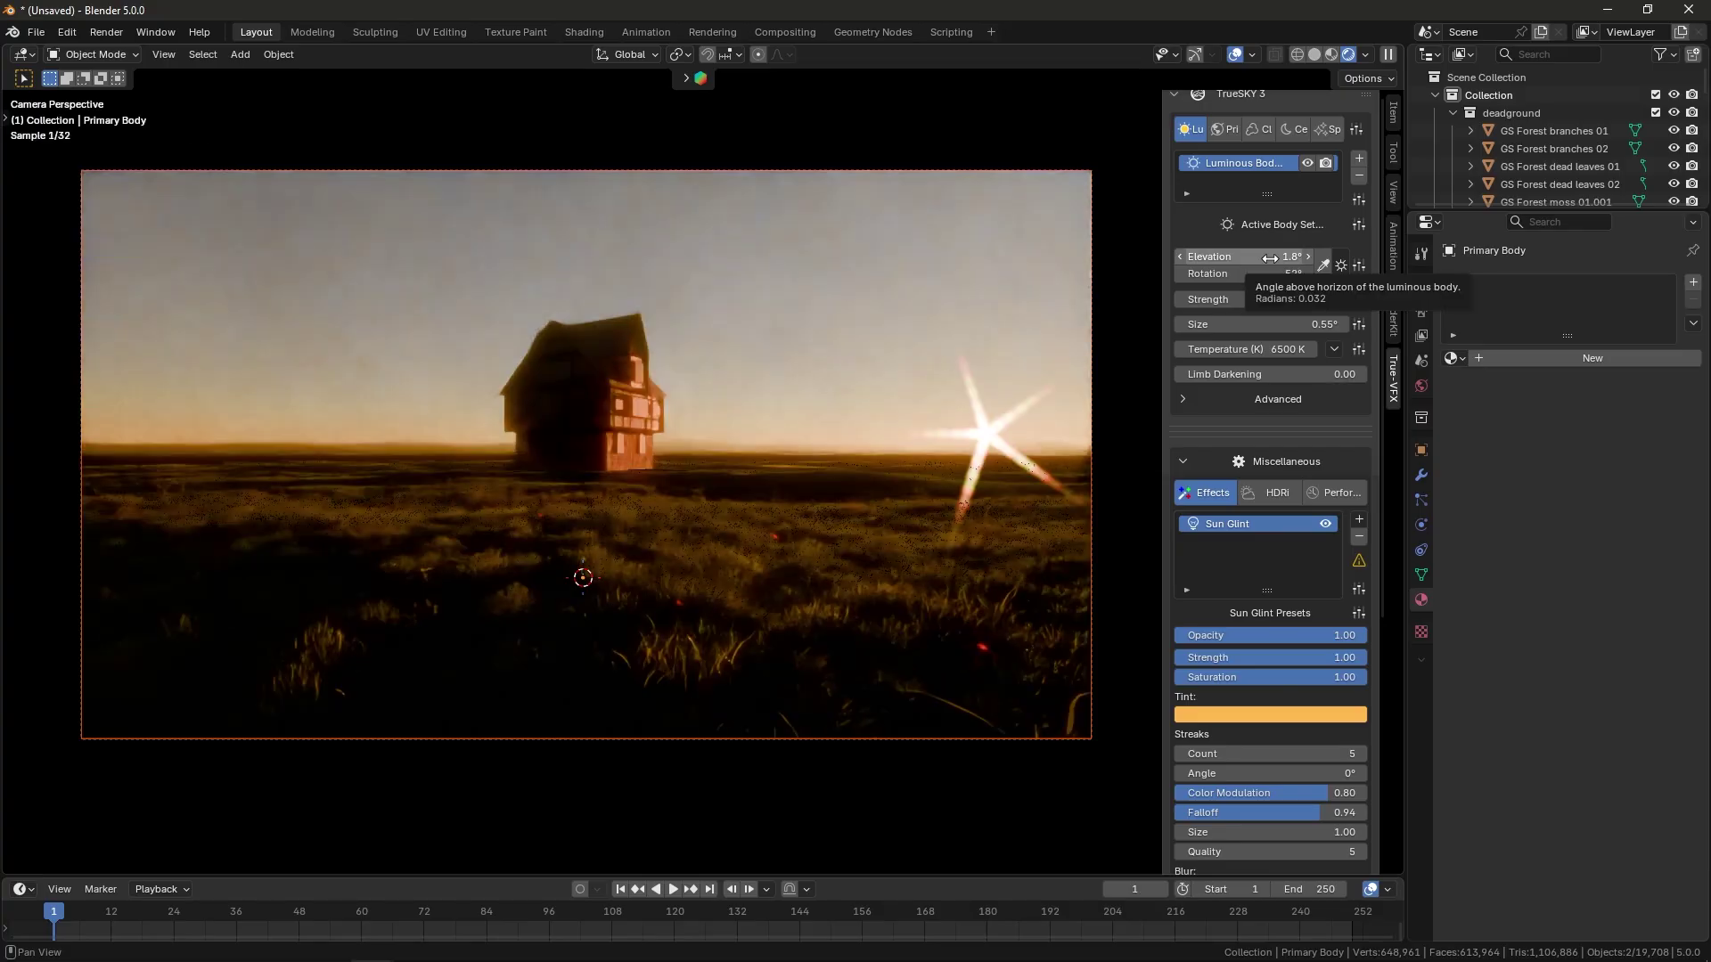
Step: Try a Sun Bloom layer alongside the Sun Glint, and remove both effect layers
{"action": "left_click", "coordinate": [1357, 519]}
{"action": "left_click", "coordinate": [1395, 553]}
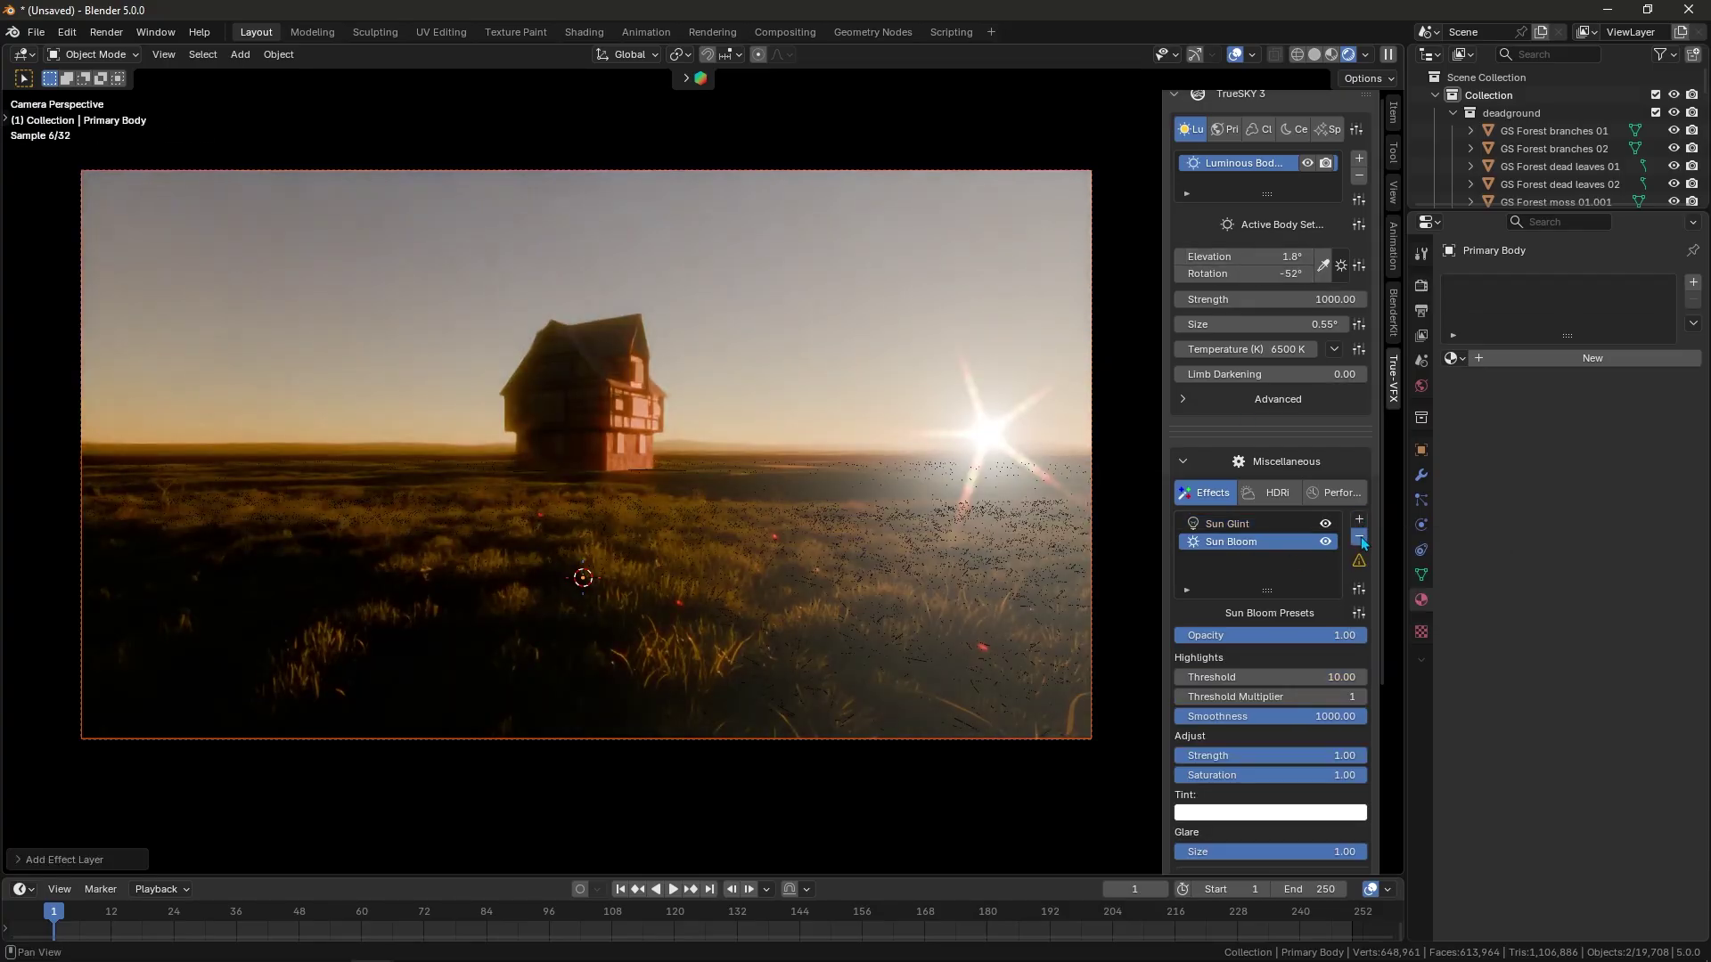
{"action": "left_click", "coordinate": [1359, 540]}
{"action": "left_click", "coordinate": [1359, 540]}
Step: Add a Lens Dirt effect layer and adjust its water spots
{"action": "left_click", "coordinate": [1358, 519]}
{"action": "left_click", "coordinate": [1373, 619]}
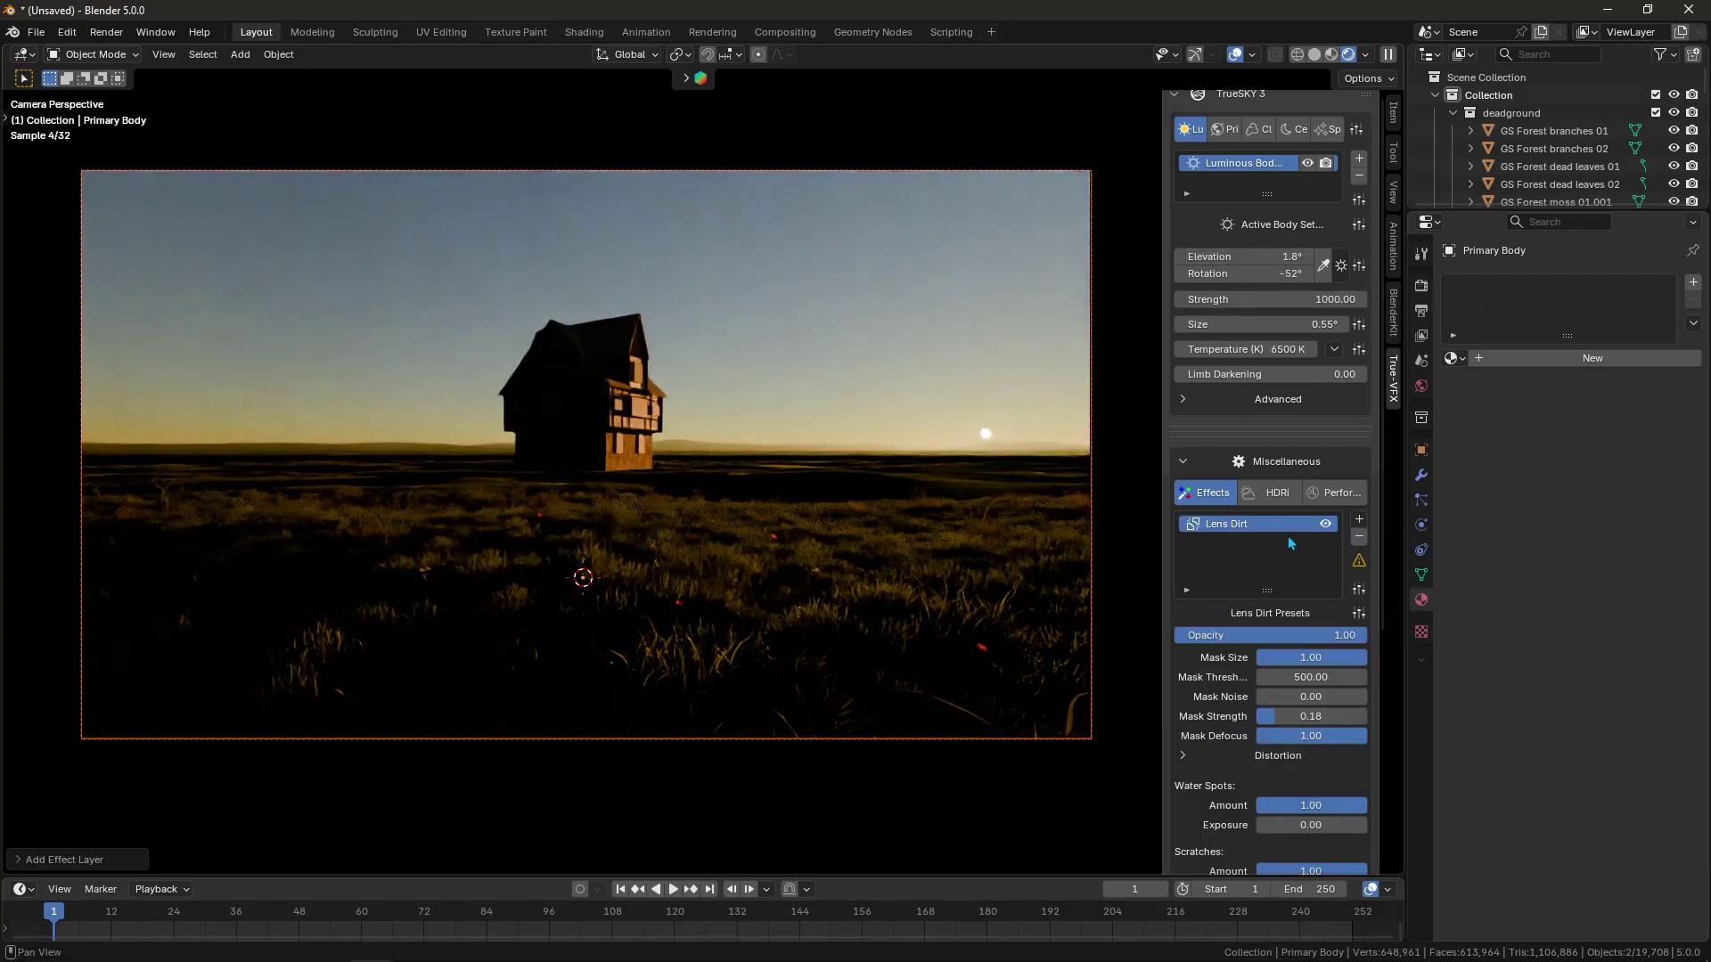
{"action": "scroll", "coordinate": [1274, 704], "scroll_direction": "down", "scroll_amount": 5}
{"action": "left_click_drag", "start_coordinate": [1310, 647], "coordinate": [1327, 647]}
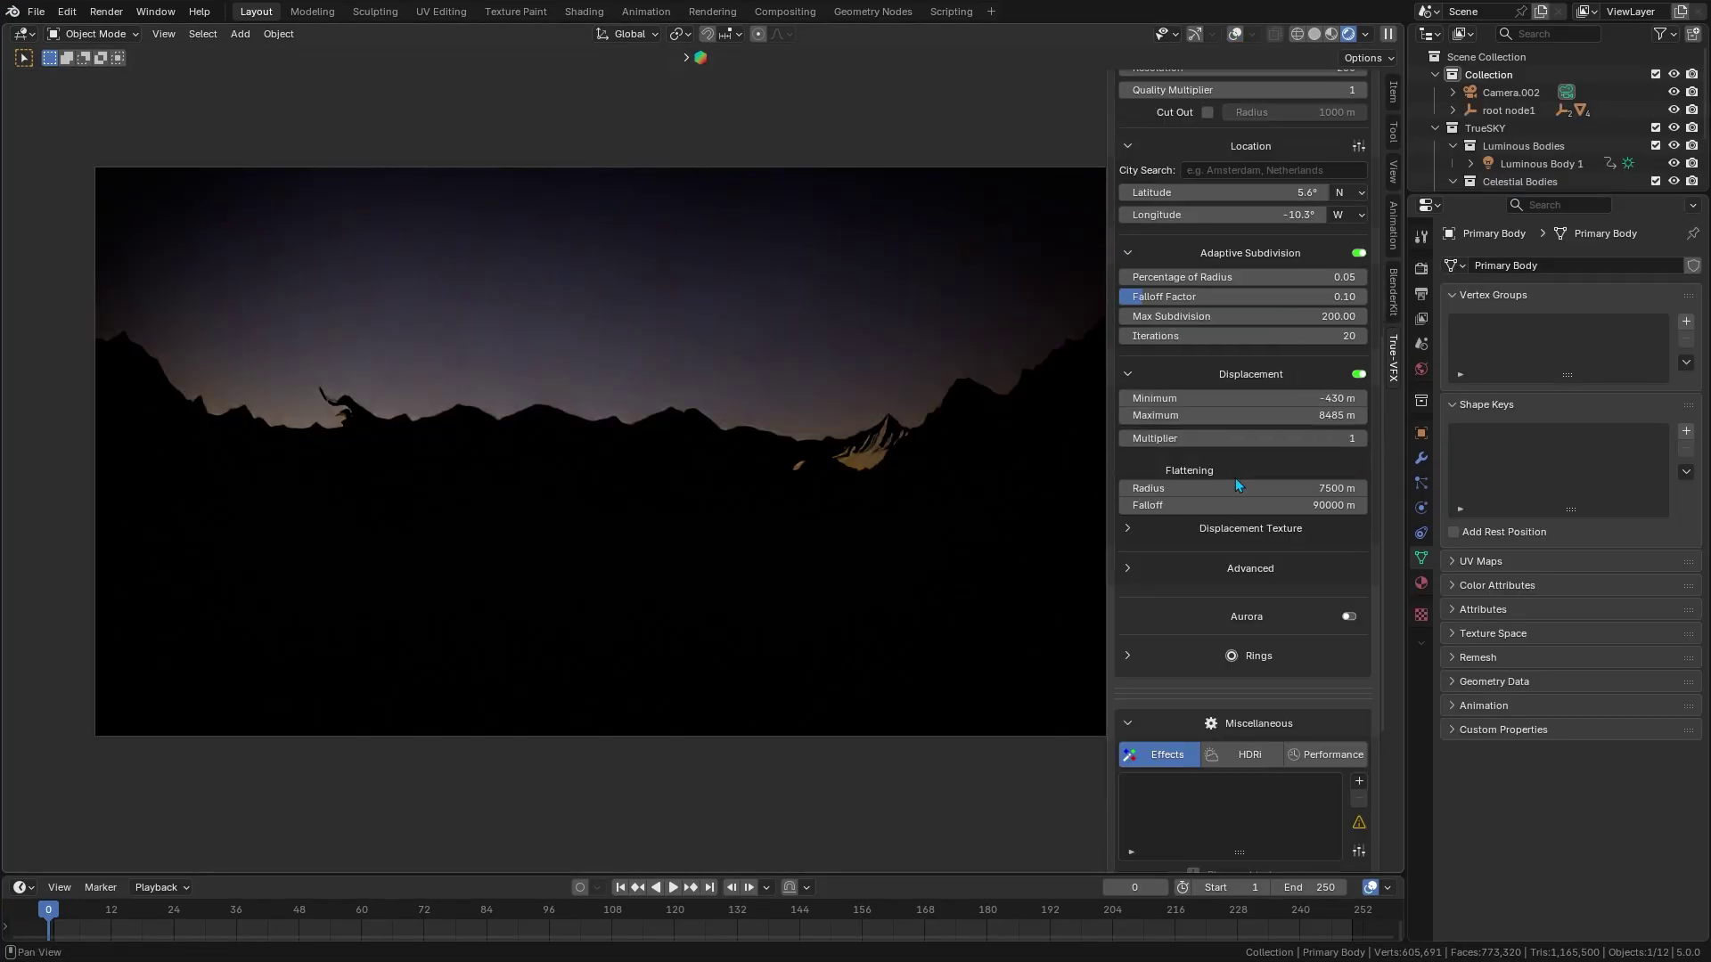
Step: Enable the aurora on the primary body of the mountain scene
{"action": "left_click", "coordinate": [1348, 617]}
{"action": "scroll", "coordinate": [1299, 599], "scroll_direction": "down", "scroll_amount": 5}
{"action": "left_click", "coordinate": [1360, 533]}
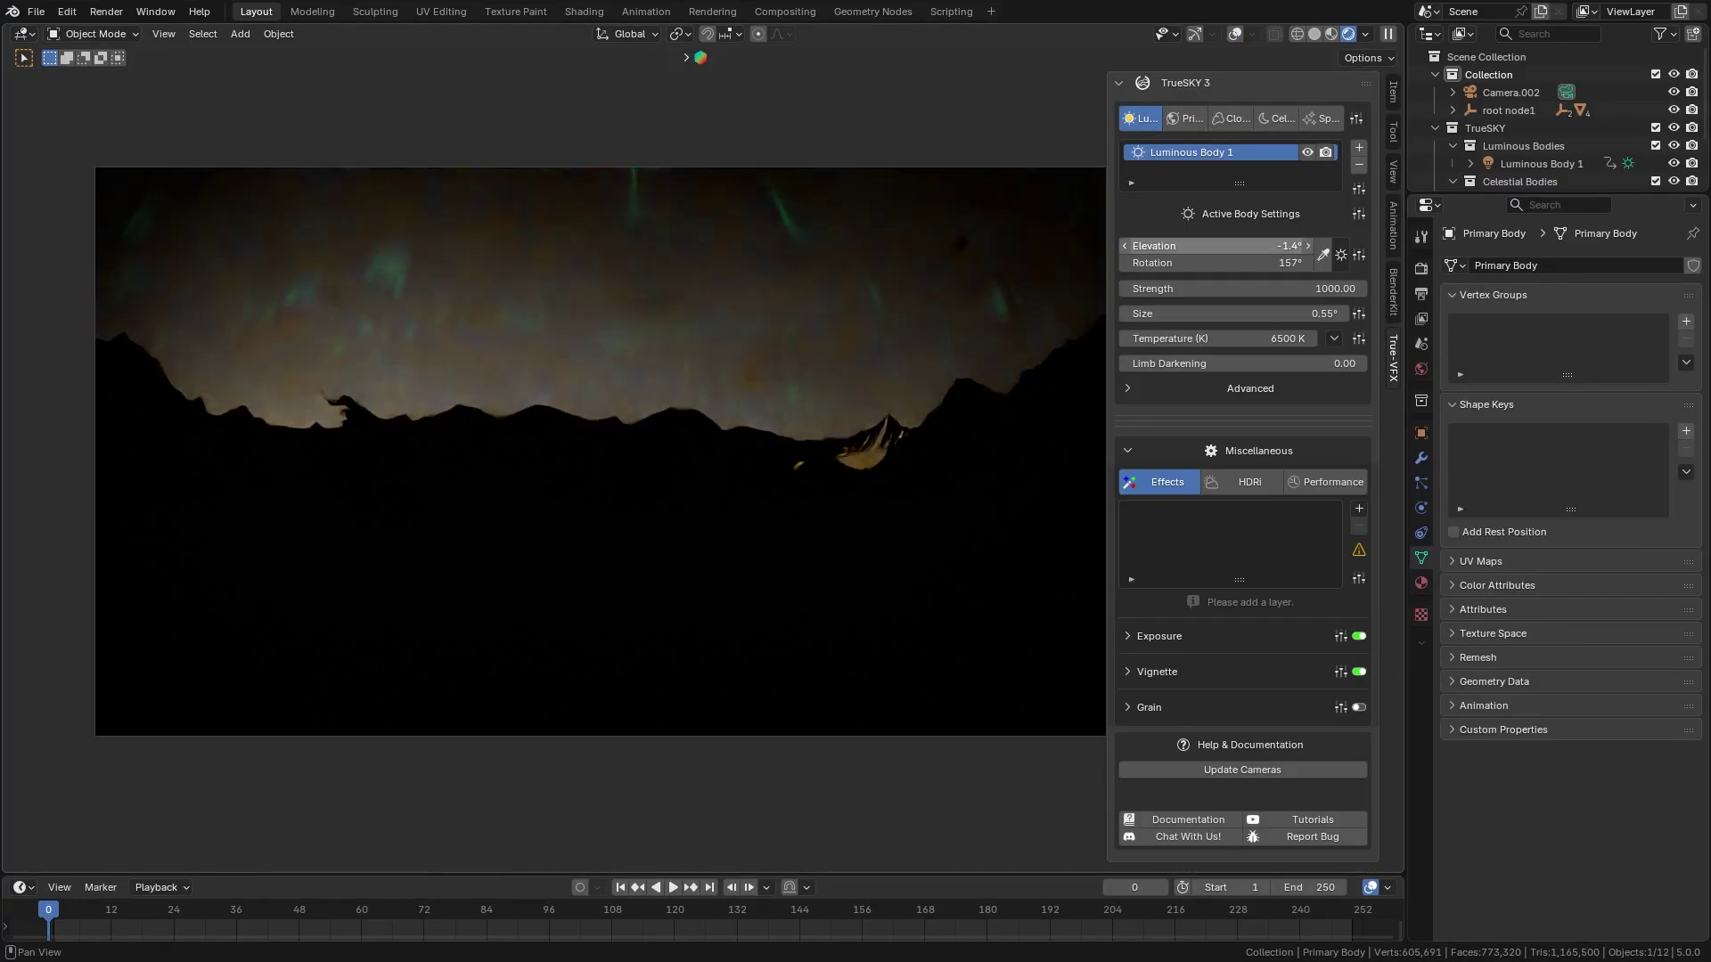
Step: Lower the sun's elevation further below the horizon and open the primary body's detailed aurora settings
{"action": "left_click_drag", "start_coordinate": [1238, 245], "coordinate": [1203, 245]}
{"action": "left_click", "coordinate": [1229, 119]}
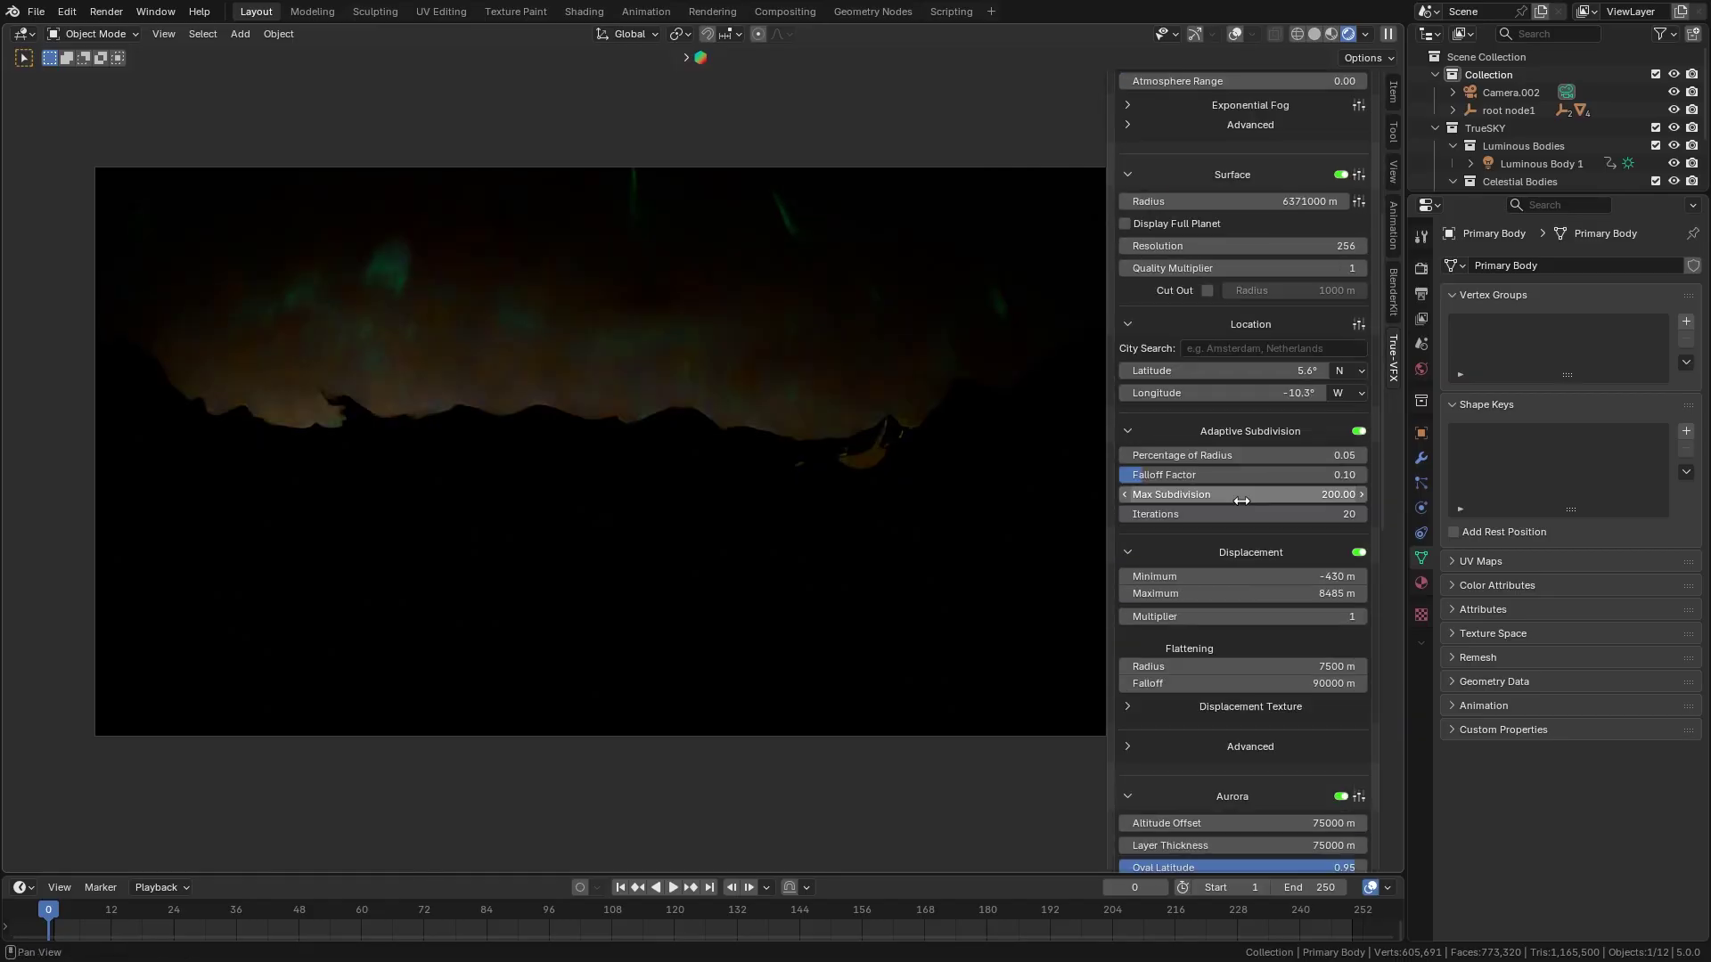
{"action": "scroll", "coordinate": [1241, 500], "scroll_direction": "down", "scroll_amount": 10}
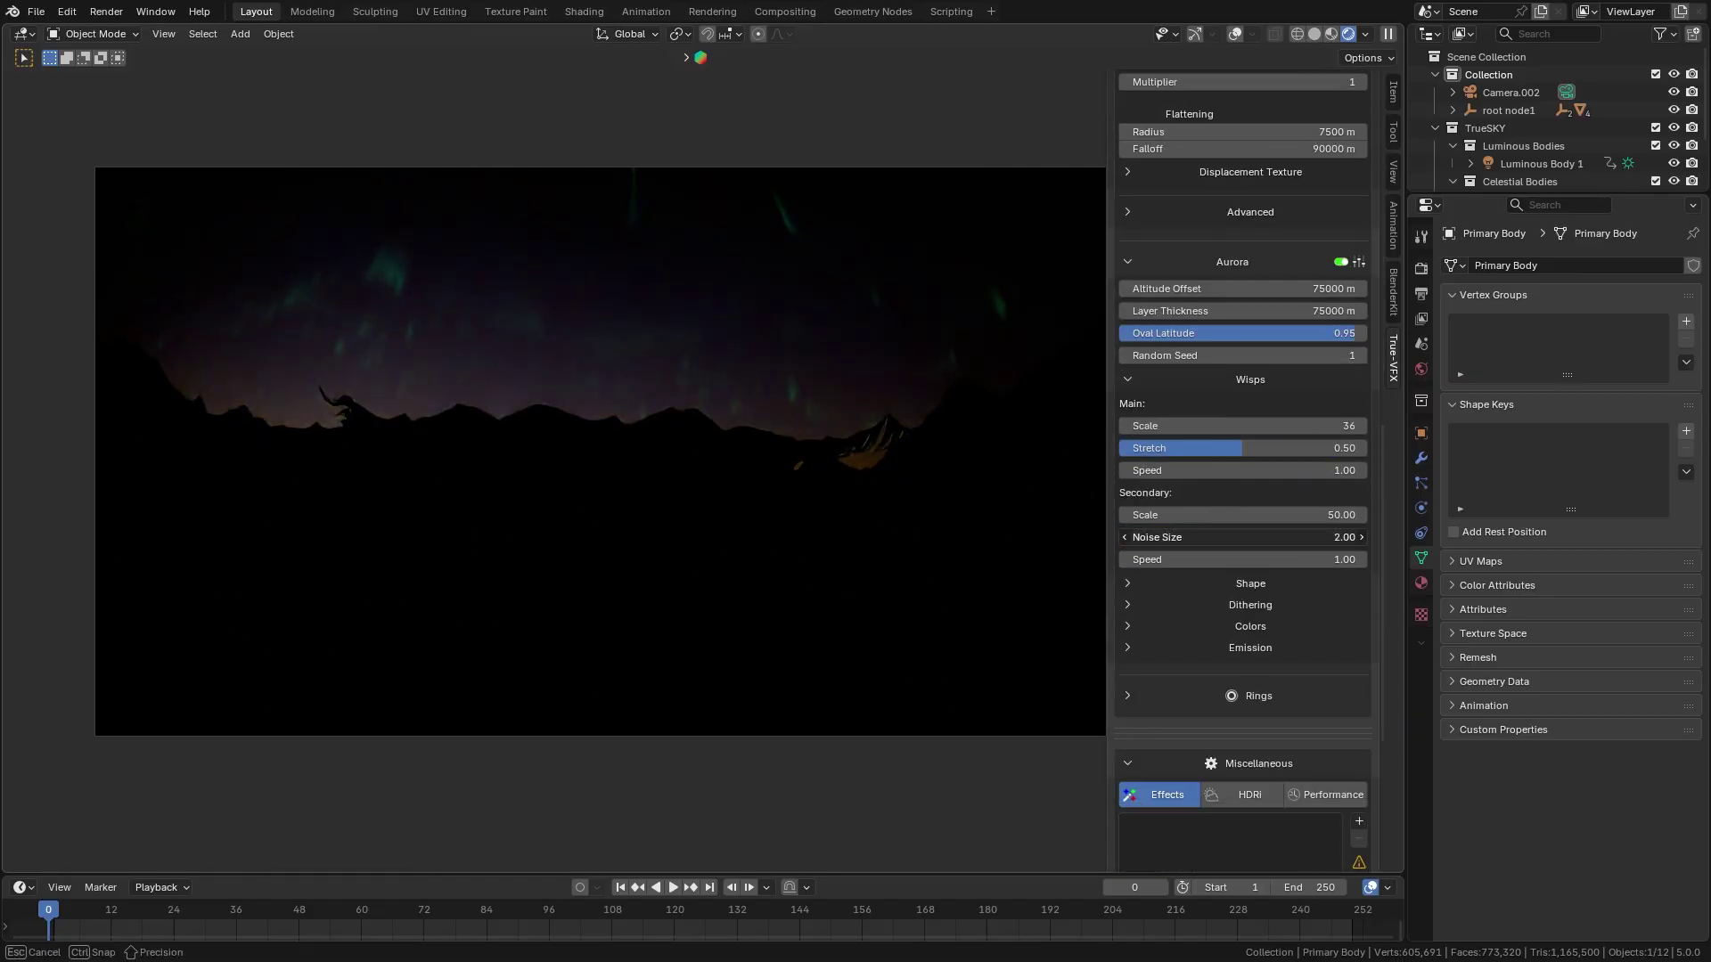
{"action": "scroll", "coordinate": [1167, 605], "scroll_direction": "down", "scroll_amount": 5}
{"action": "left_click", "coordinate": [1160, 625]}
{"action": "scroll", "coordinate": [1163, 621], "scroll_direction": "down", "scroll_amount": 1}
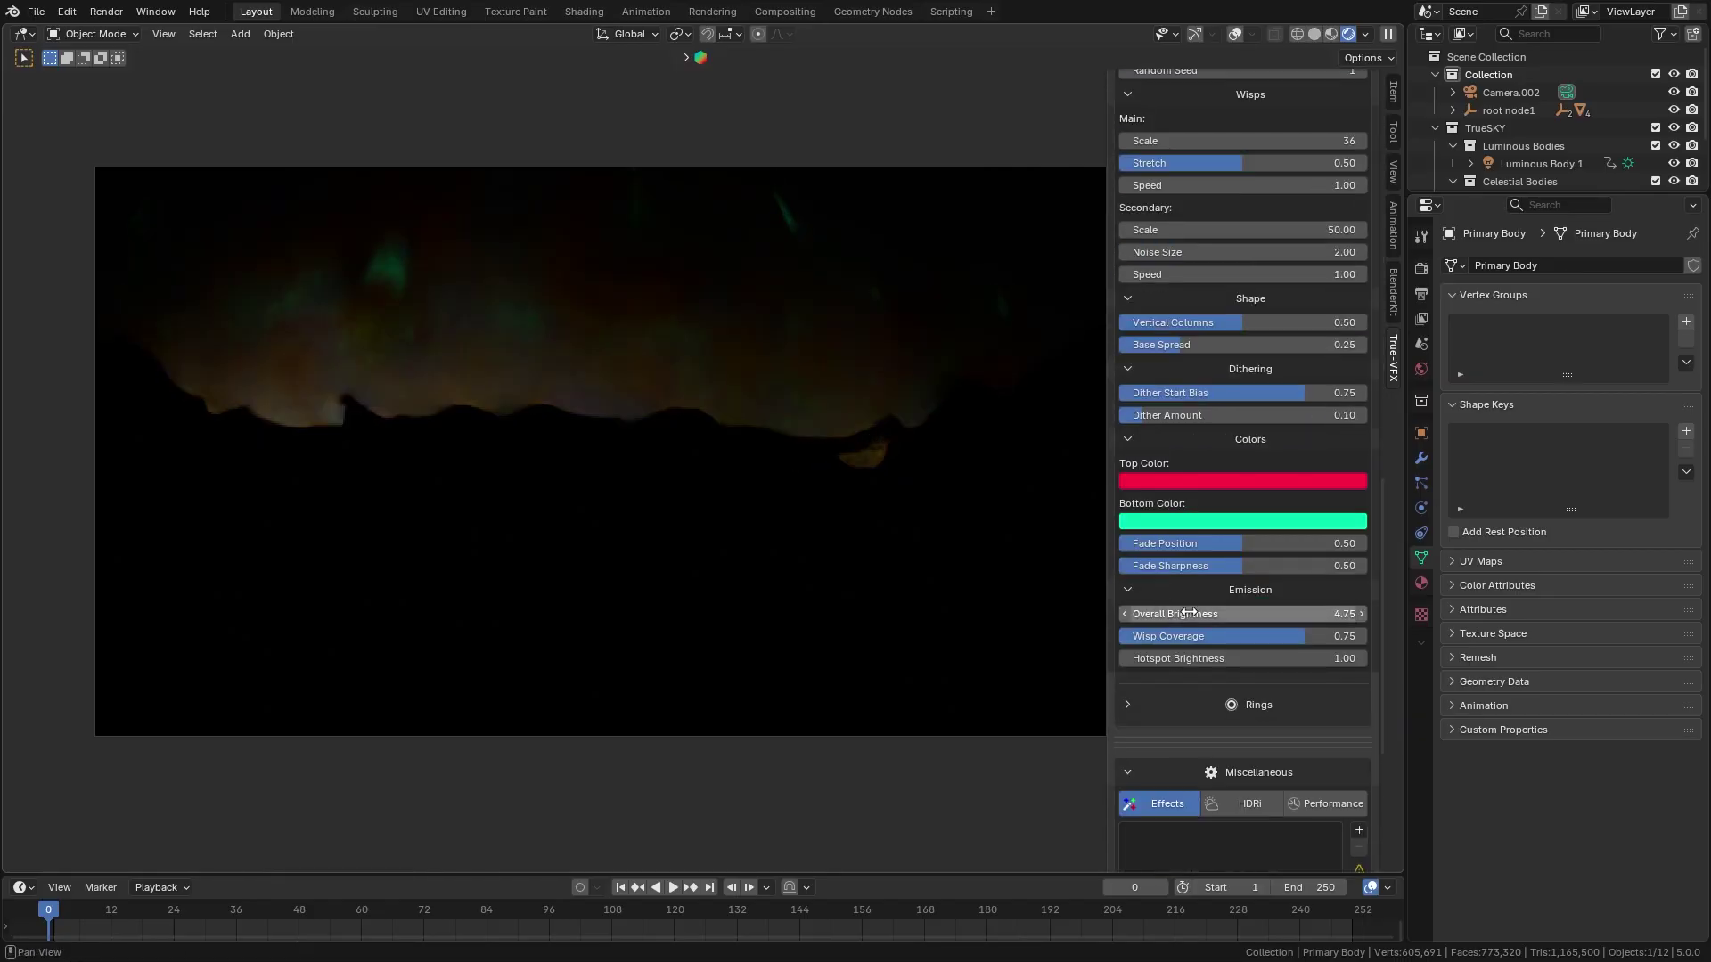
Step: Raise the aurora's overall brightness and hotspot brightness, and pick a different top color
{"action": "left_click_drag", "start_coordinate": [1169, 612], "coordinate": [1256, 635]}
{"action": "left_click_drag", "start_coordinate": [1256, 657], "coordinate": [1301, 657]}
{"action": "left_click", "coordinate": [1226, 481]}
{"action": "left_click", "coordinate": [1136, 277]}
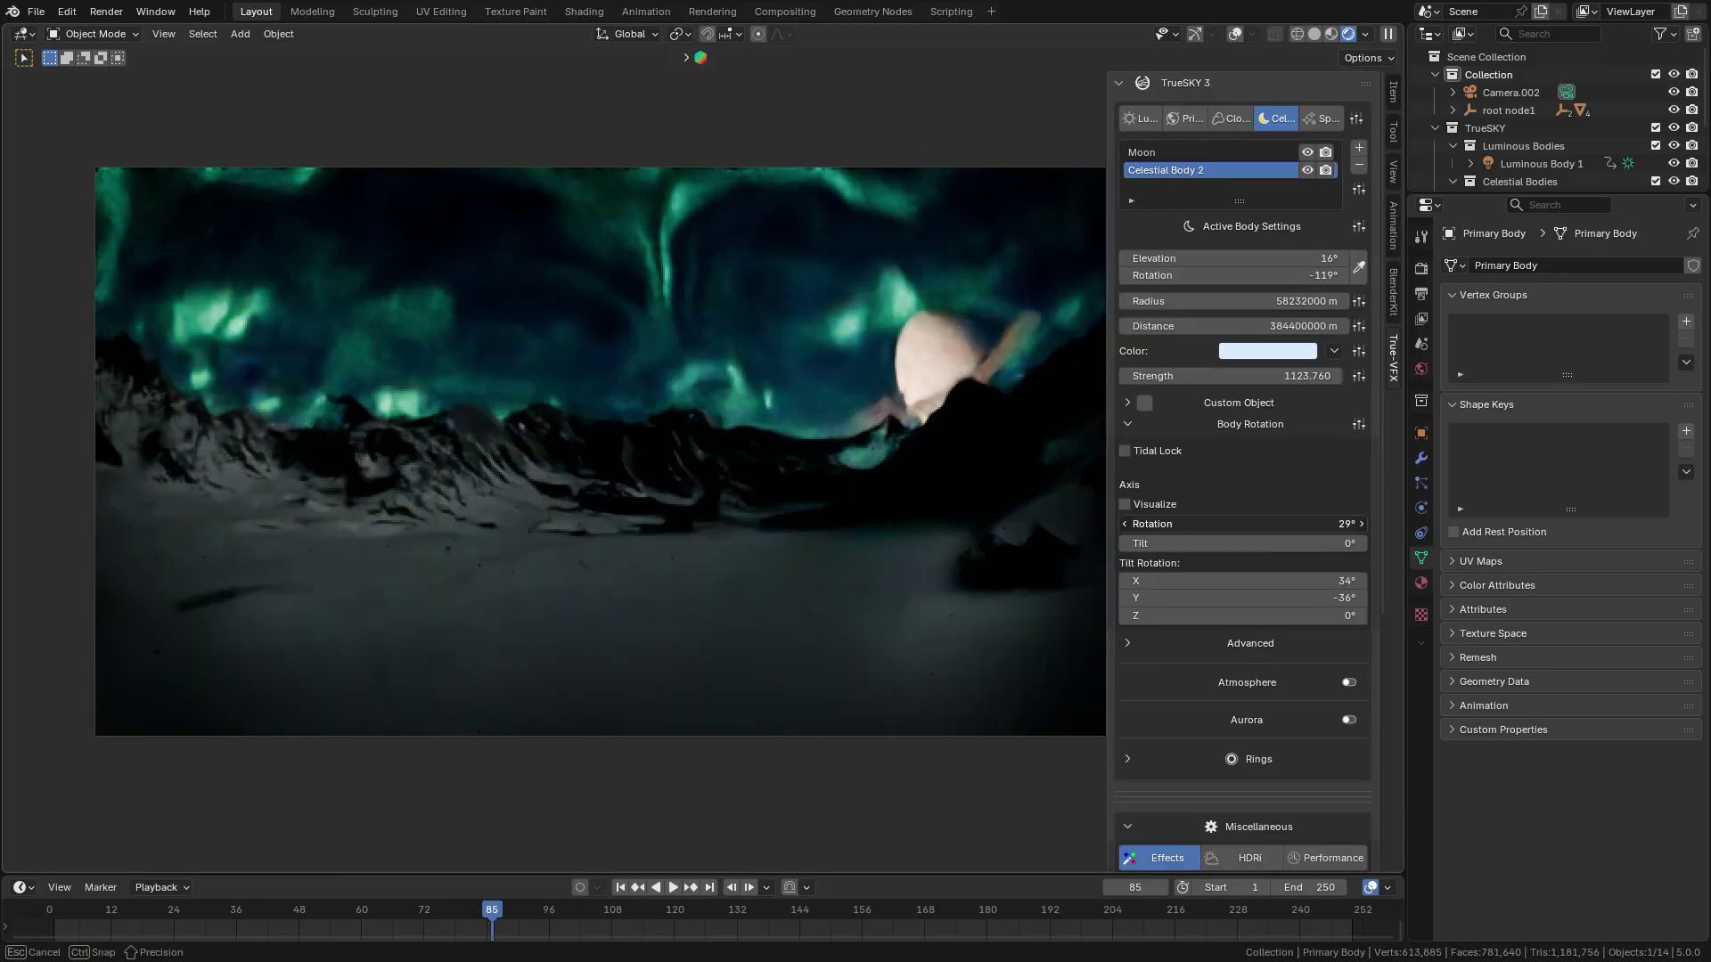
Step: Tilt the ringed celestial body's axis to -39° and set its ring size to 3.40
{"action": "left_click_drag", "start_coordinate": [1239, 543], "coordinate": [1185, 547]}
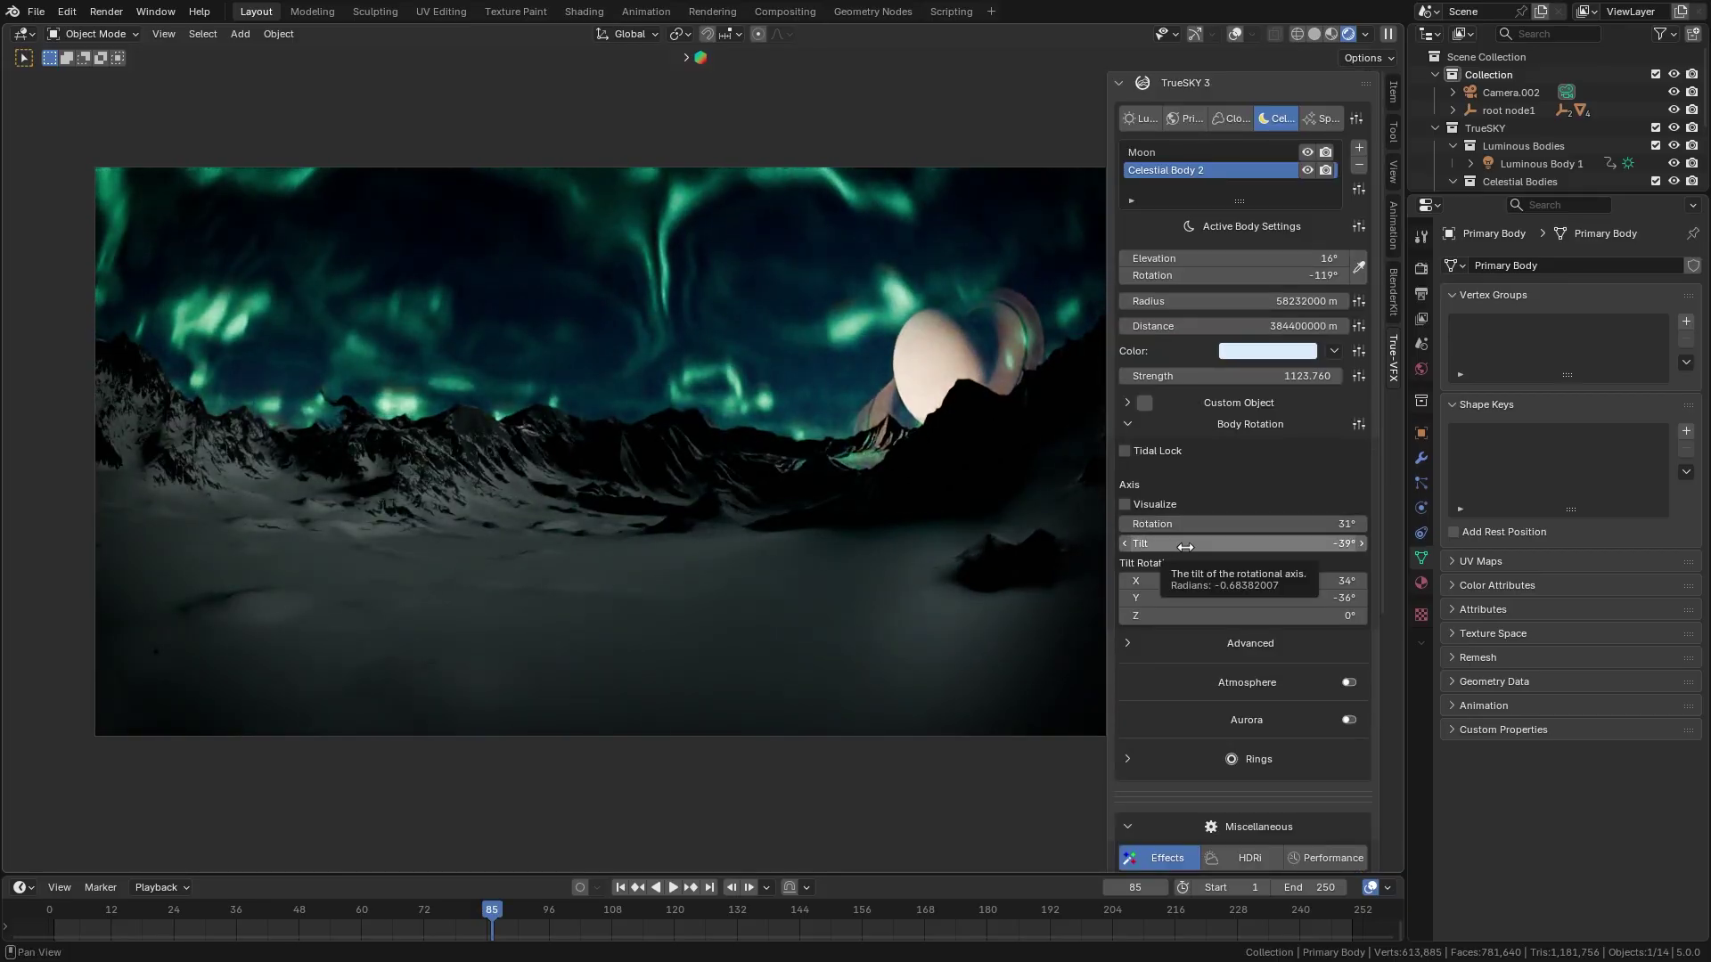
{"action": "scroll", "coordinate": [1221, 678], "scroll_direction": "down", "scroll_amount": 2}
{"action": "left_click", "coordinate": [1225, 691]}
{"action": "scroll", "coordinate": [1225, 683], "scroll_direction": "down", "scroll_amount": 5}
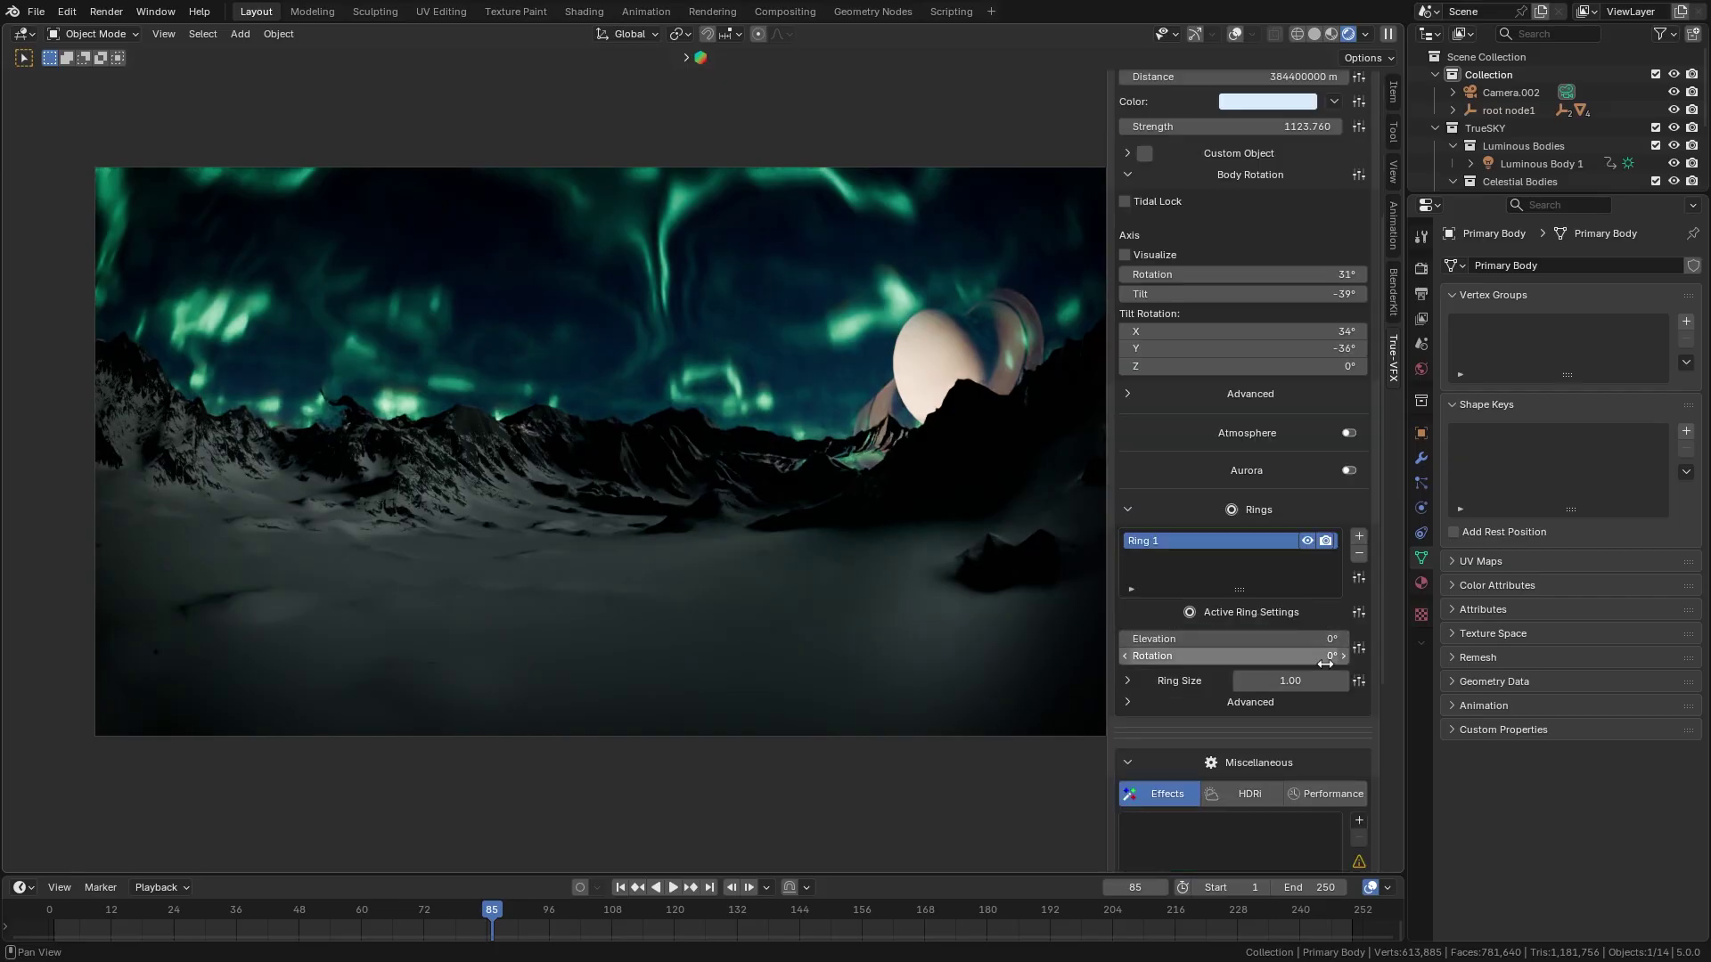
{"action": "left_click_drag", "start_coordinate": [1310, 681], "coordinate": [1408, 682]}
{"action": "scroll", "coordinate": [1235, 628], "scroll_direction": "down", "scroll_amount": 1}
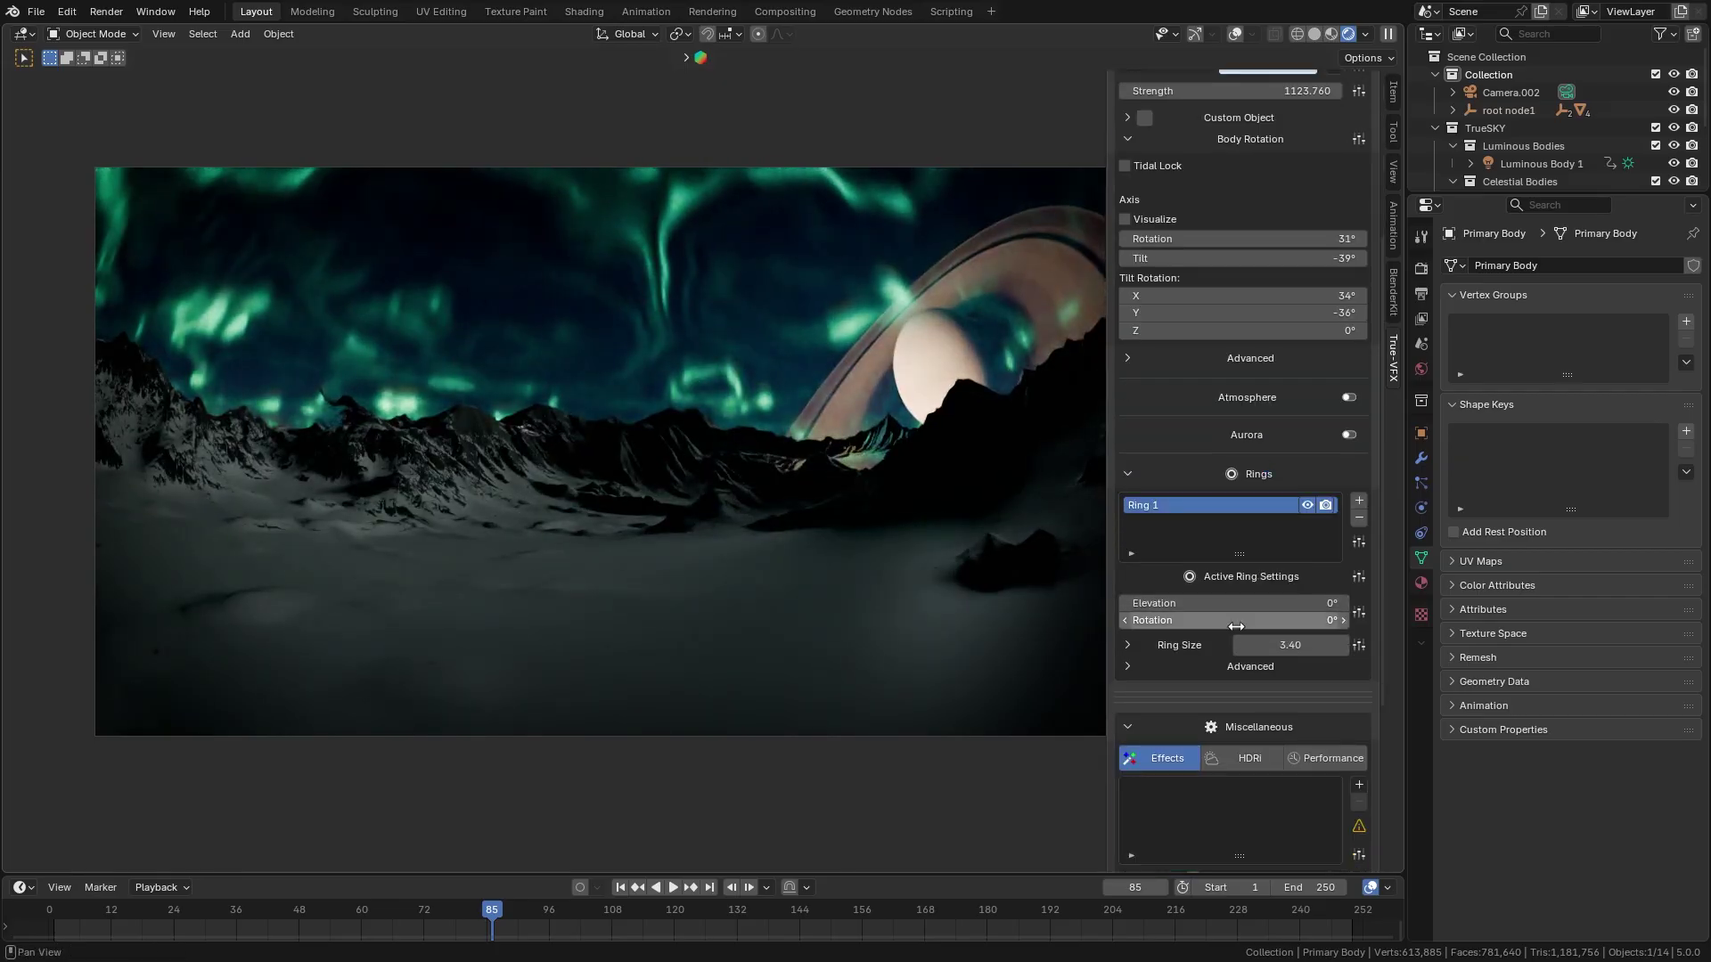
Step: Adjust the ring's advanced settings and lower the ringed celestial body's elevation to 9.5°
{"action": "scroll", "coordinate": [1233, 613], "scroll_direction": "down", "scroll_amount": 2}
{"action": "left_click", "coordinate": [1233, 599]}
{"action": "scroll", "coordinate": [1233, 603], "scroll_direction": "down", "scroll_amount": 1}
{"action": "mouse_move", "coordinate": [1233, 606]}
{"action": "left_mouse_down"}
{"action": "mouse_move", "coordinate": [1283, 606]}
{"action": "mouse_move", "coordinate": [1247, 606]}
{"action": "left_mouse_up"}
{"action": "scroll", "coordinate": [1194, 395], "scroll_direction": "up", "scroll_amount": 10}
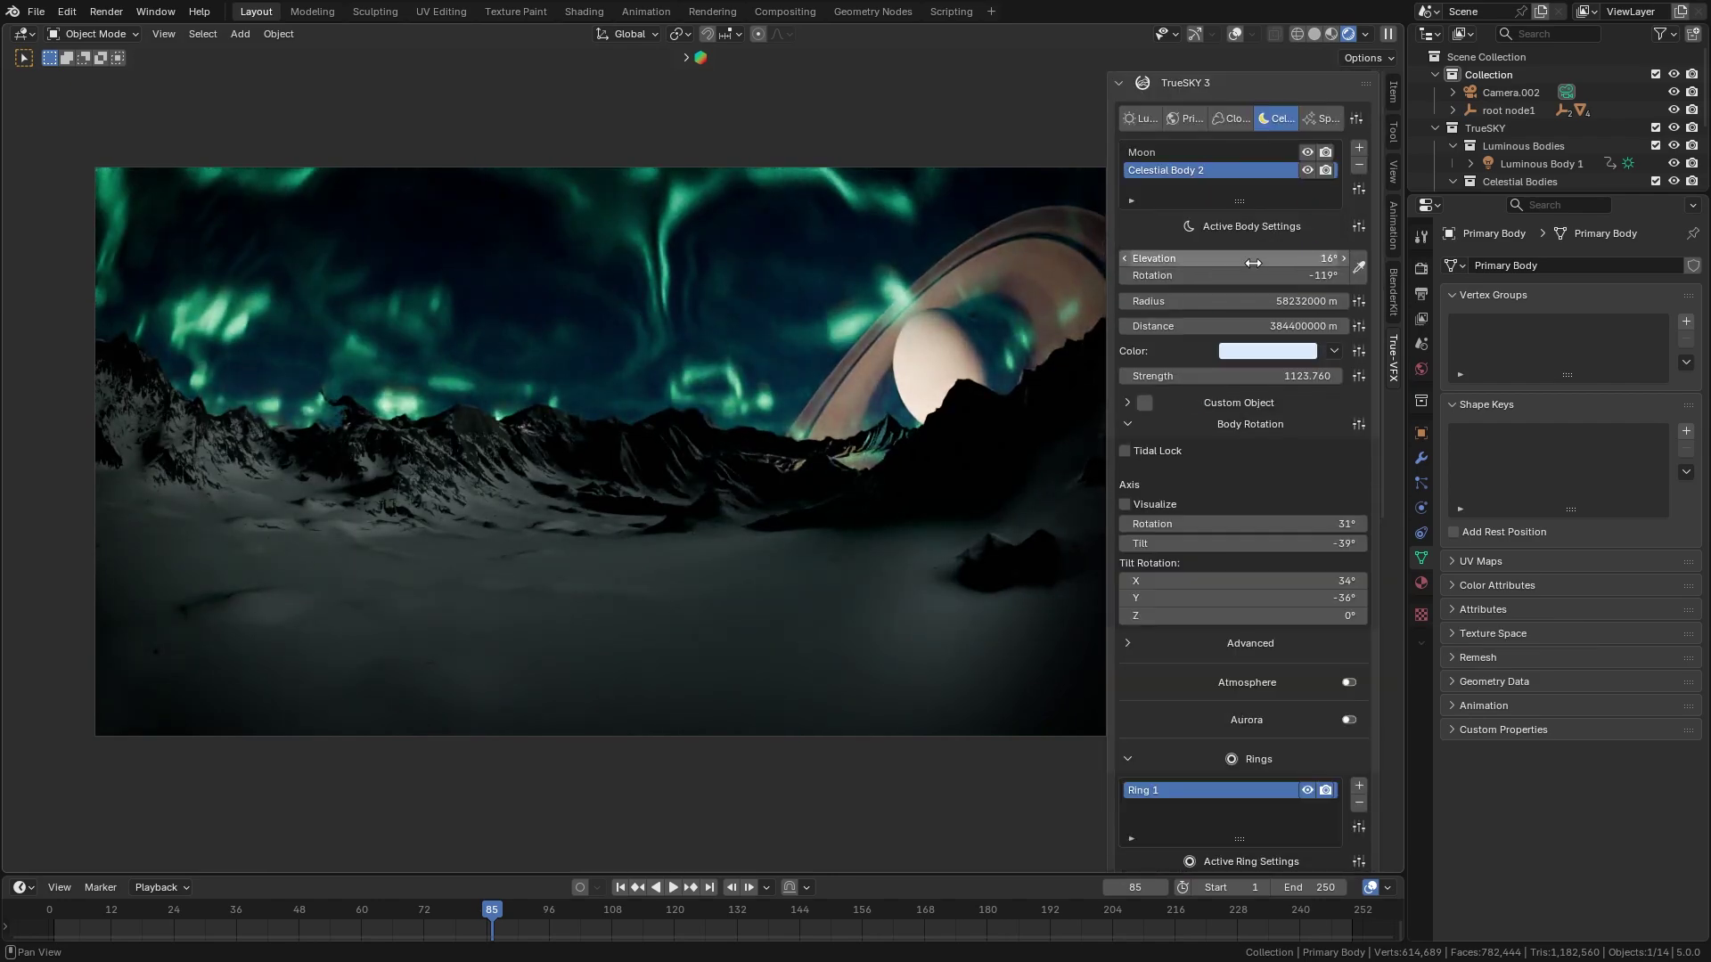
{"action": "left_click_drag", "start_coordinate": [1252, 259], "coordinate": [1212, 259]}
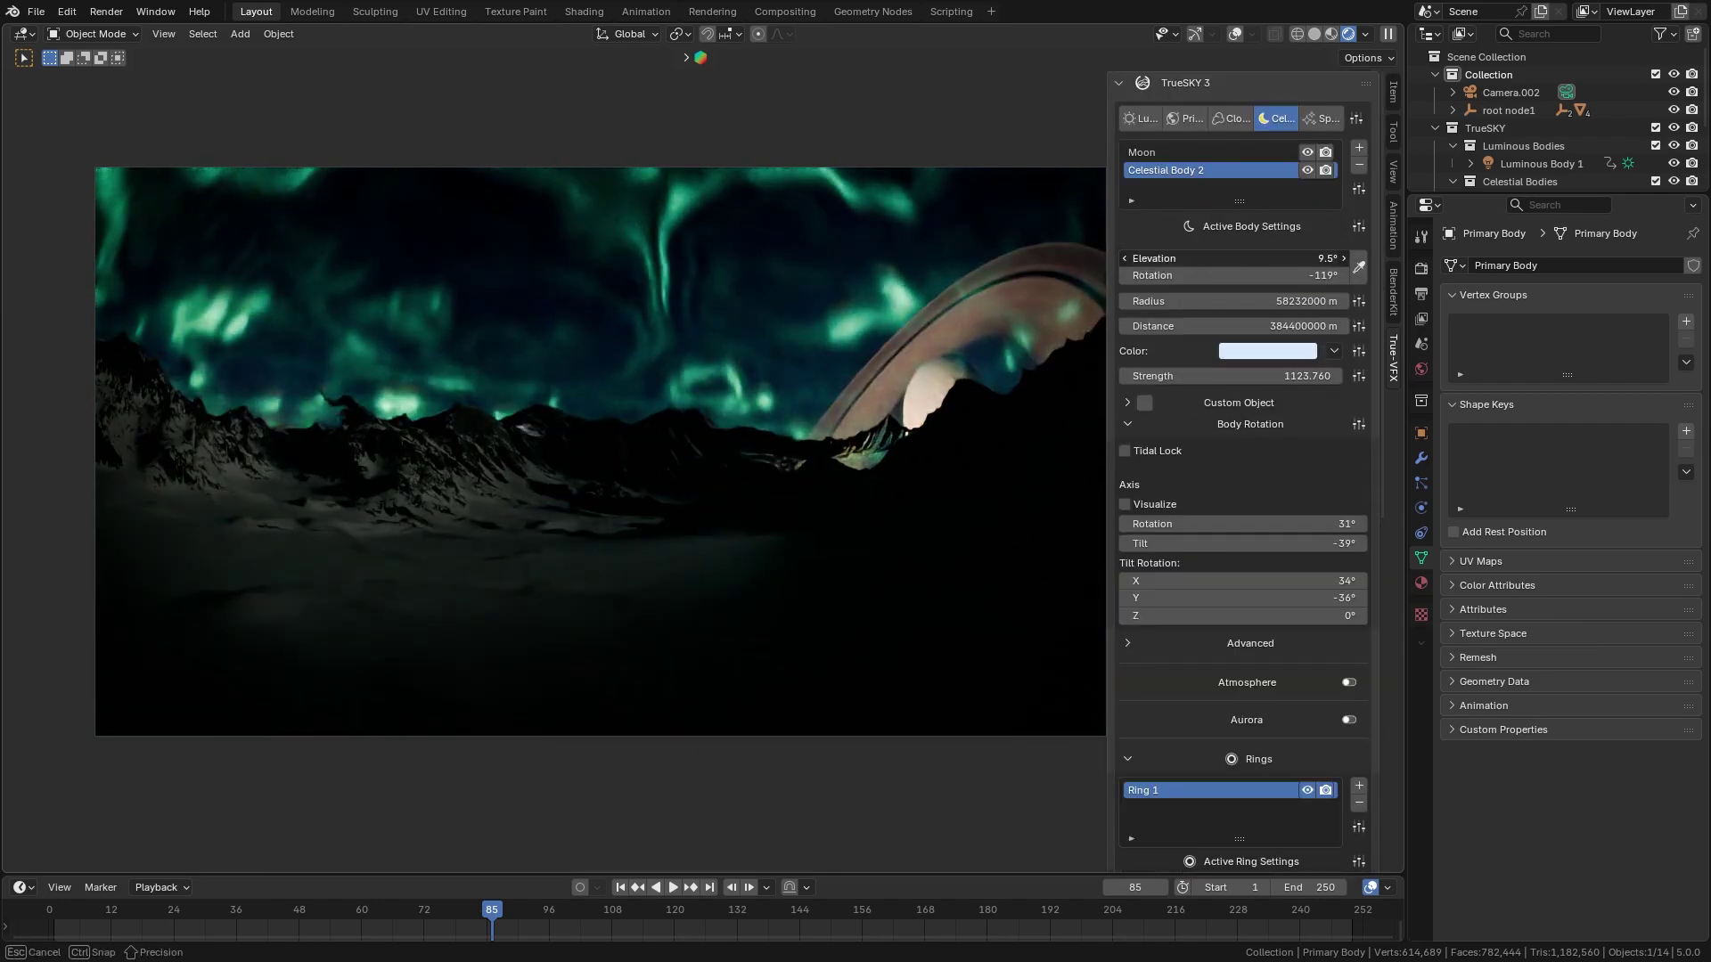
Step: Change the primary body's aurora top and bottom colors to yellow
{"action": "left_click", "coordinate": [1194, 118]}
{"action": "scroll", "coordinate": [1222, 417], "scroll_direction": "down", "scroll_amount": 15}
{"action": "left_click", "coordinate": [1129, 440]}
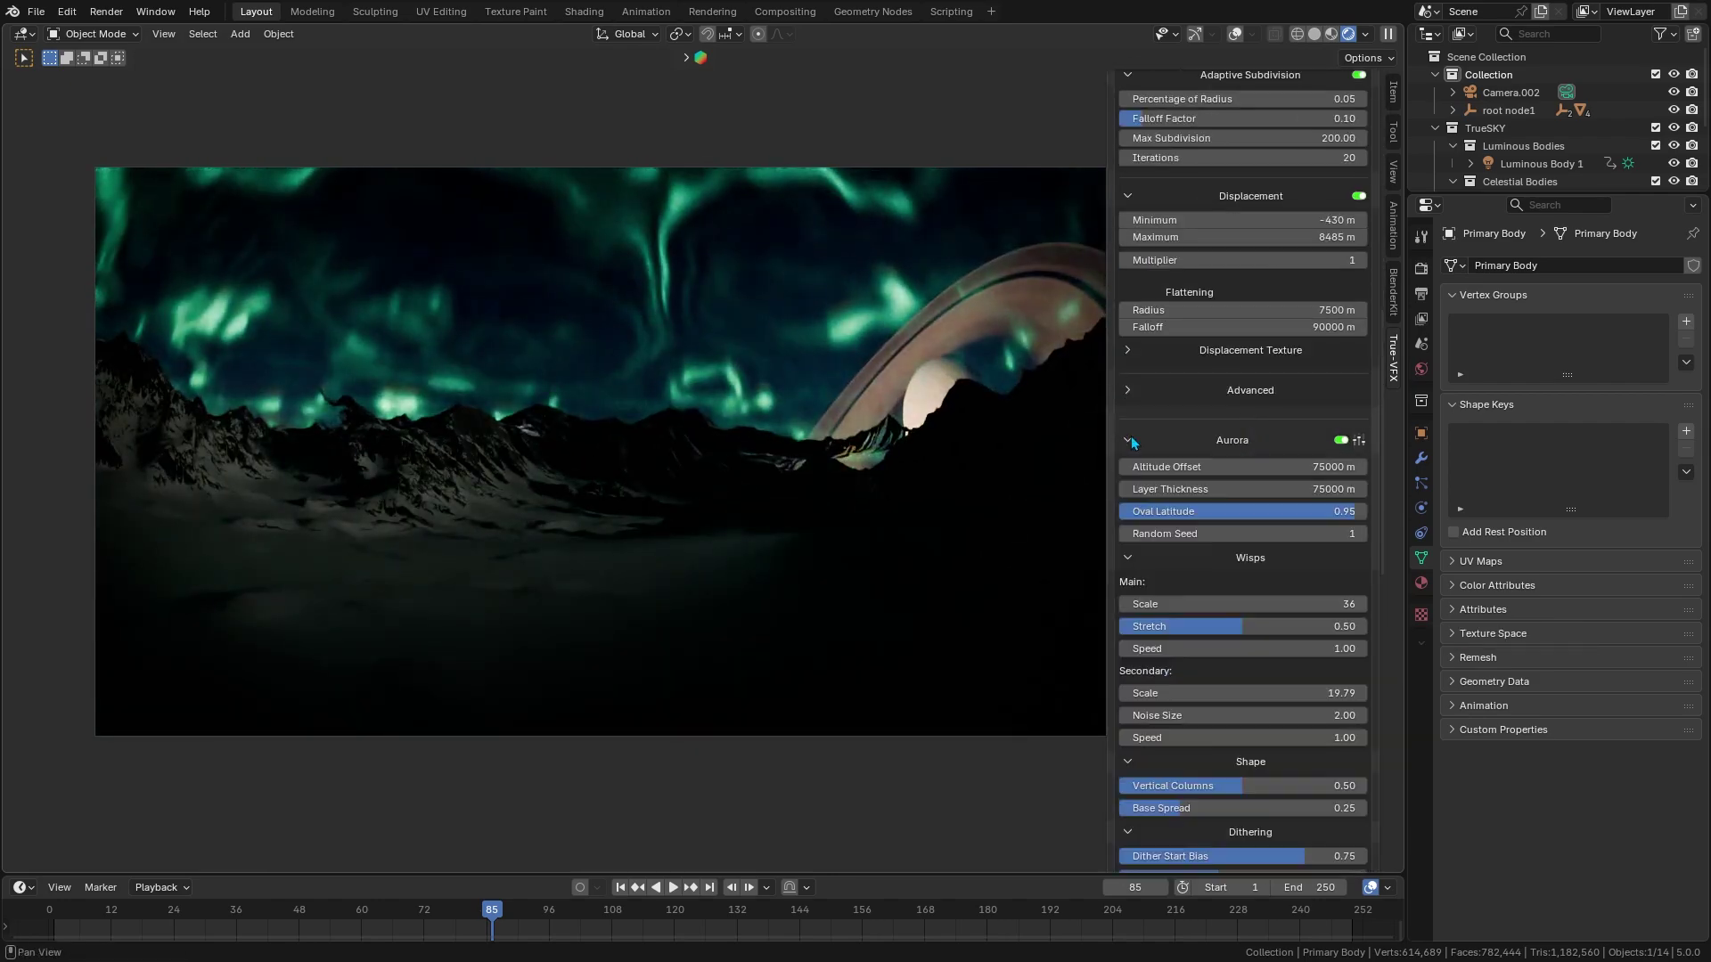
{"action": "scroll", "coordinate": [1191, 645], "scroll_direction": "down", "scroll_amount": 8}
{"action": "left_click", "coordinate": [1204, 627]}
{"action": "left_click", "coordinate": [1253, 422]}
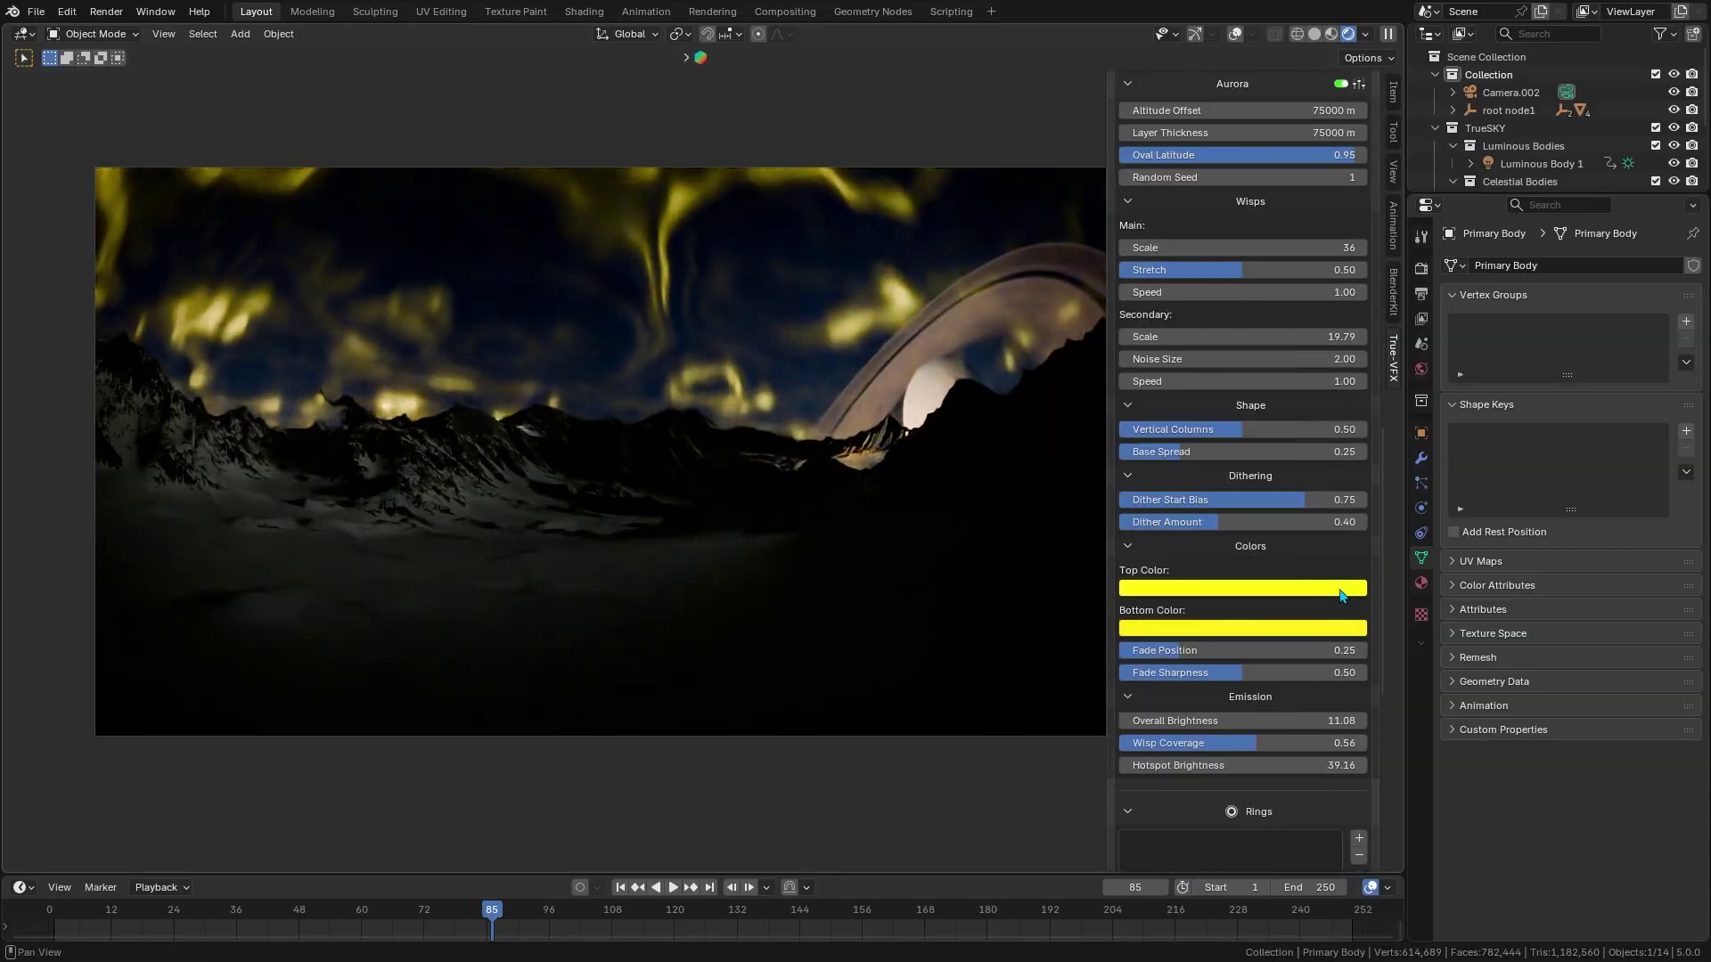